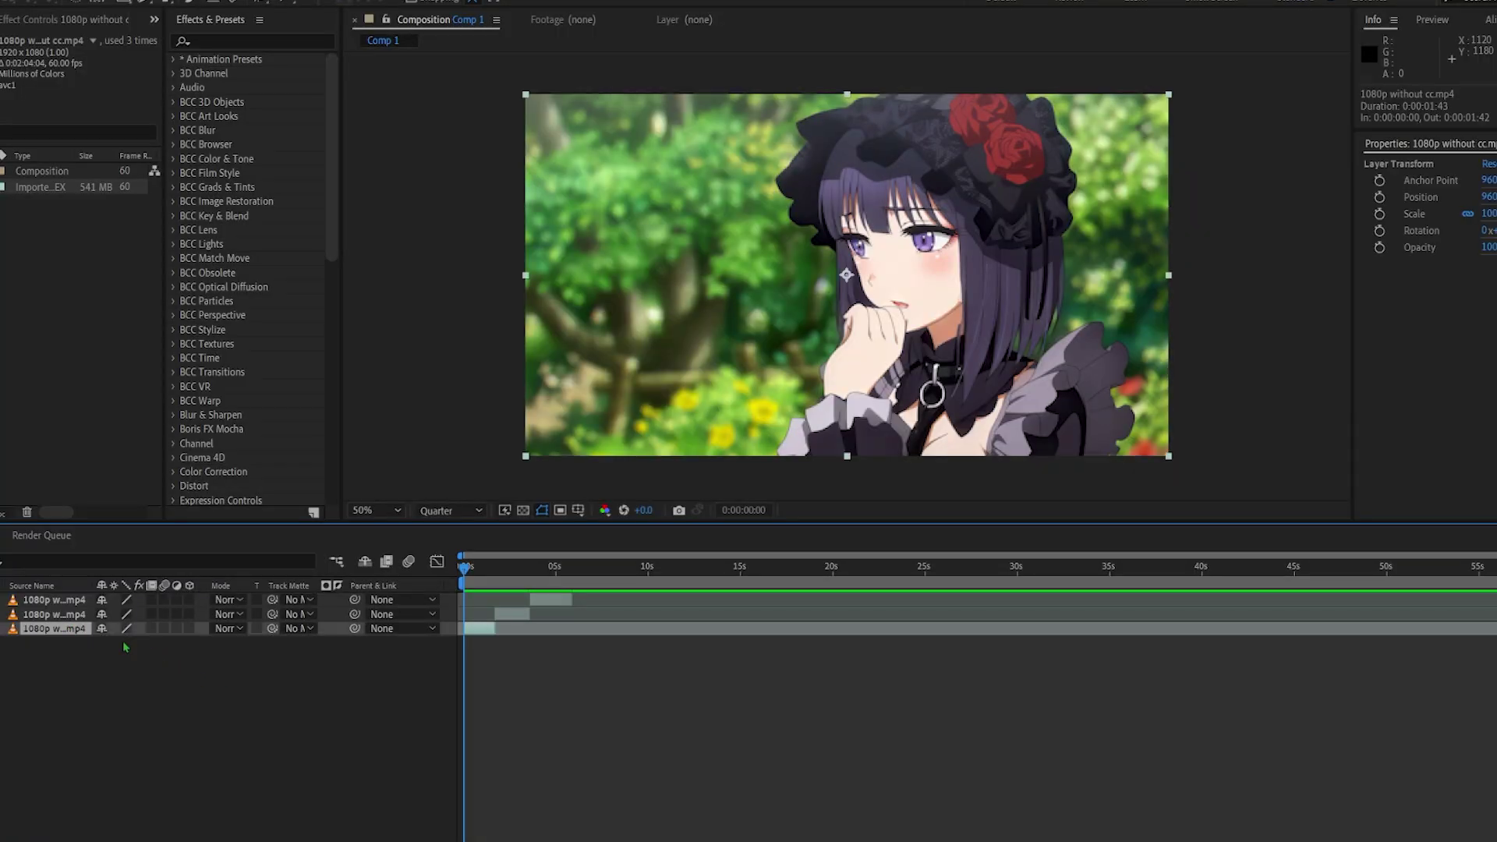
Step: Pre-compose each of the three video clips separately, moving all attributes into its new composition
key(ctrl+shift+c)
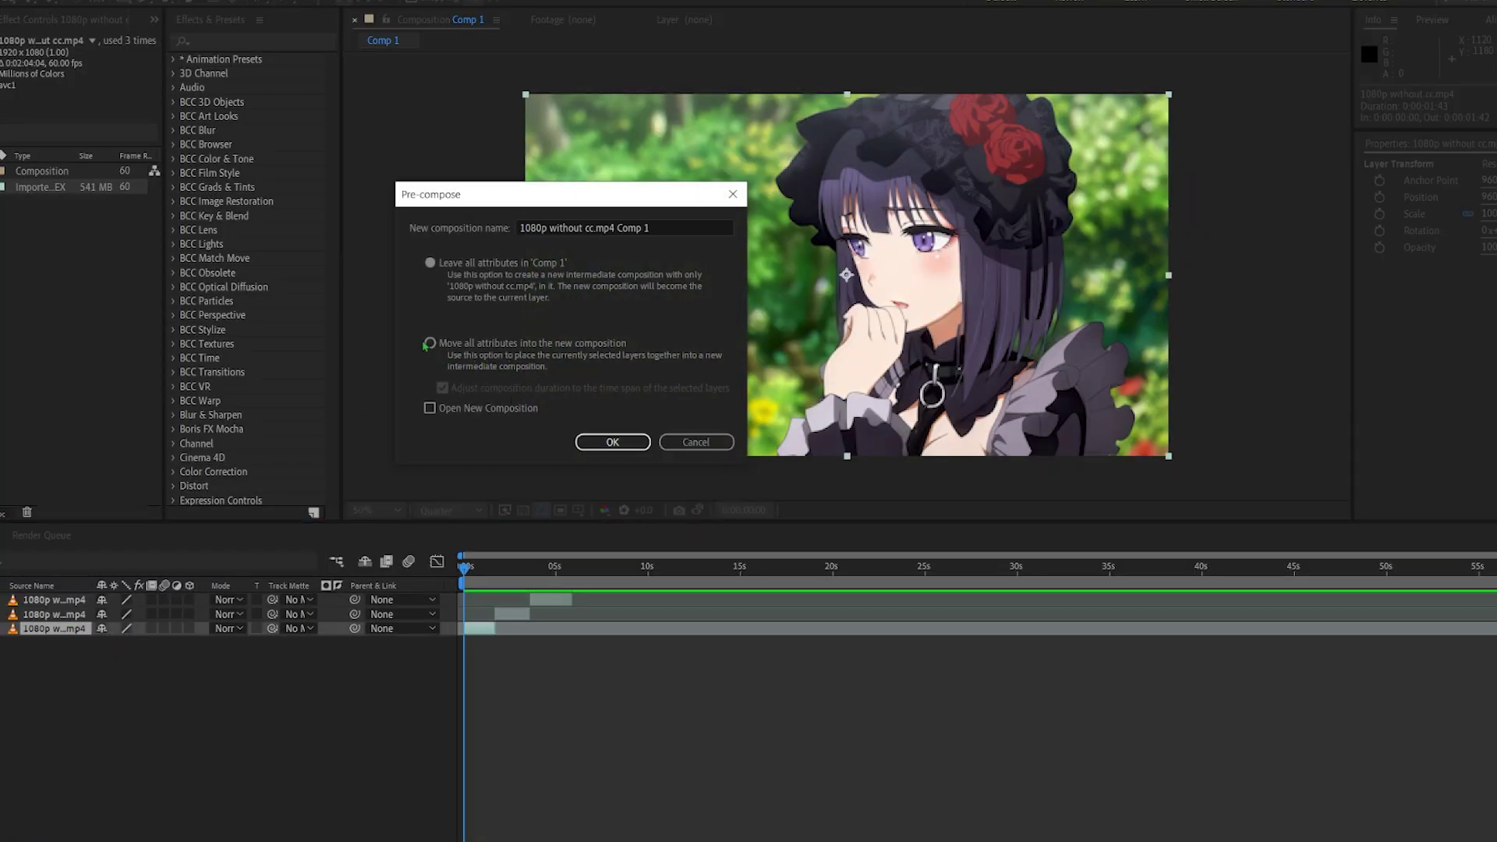
click(612, 442)
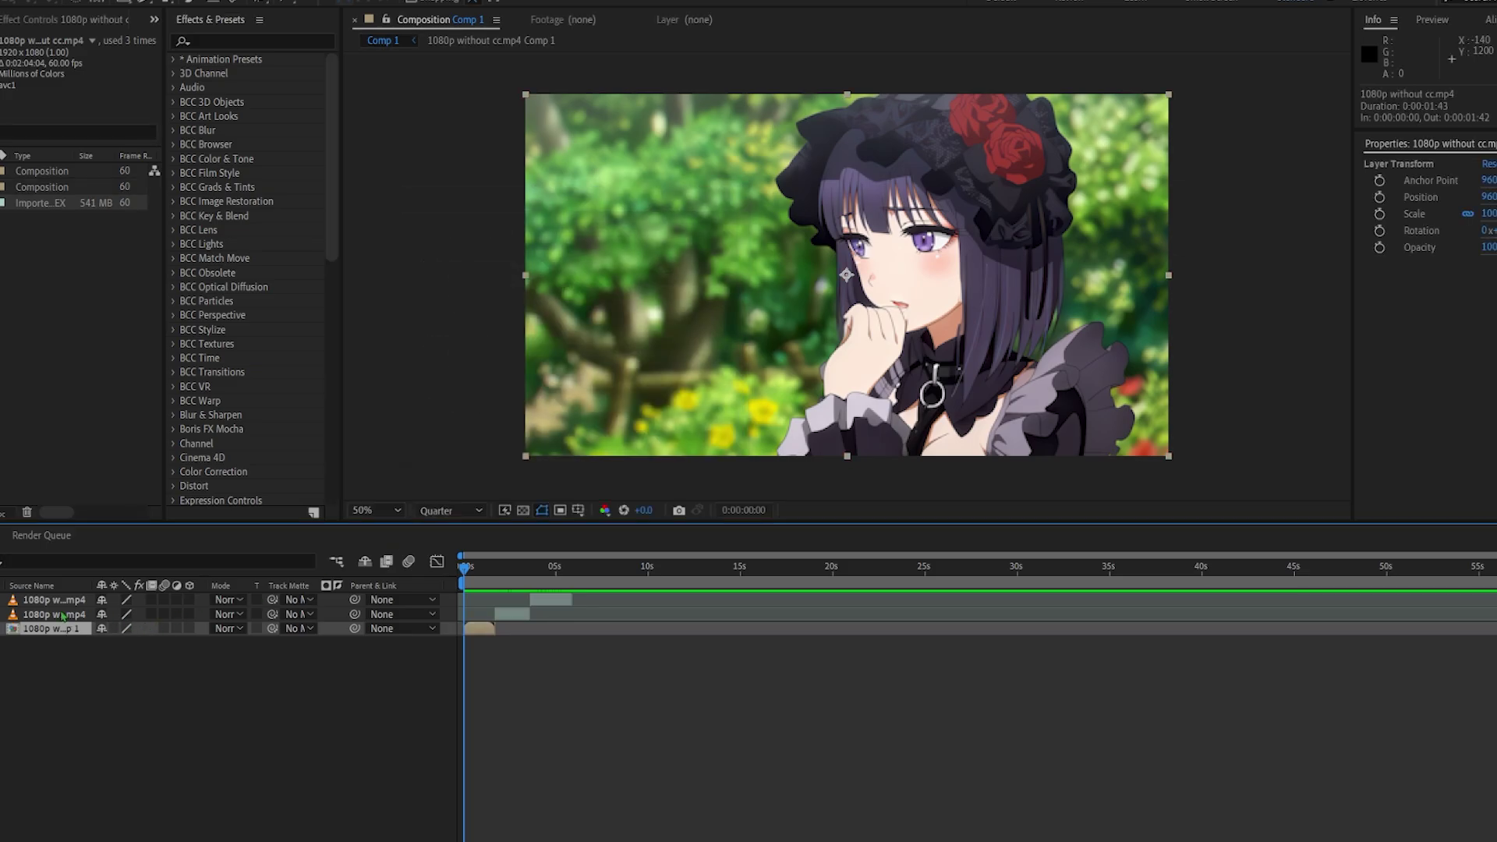
click(62, 614)
key(ctrl+shift+c)
key(Return)
click(63, 602)
key(ctrl+shift+c)
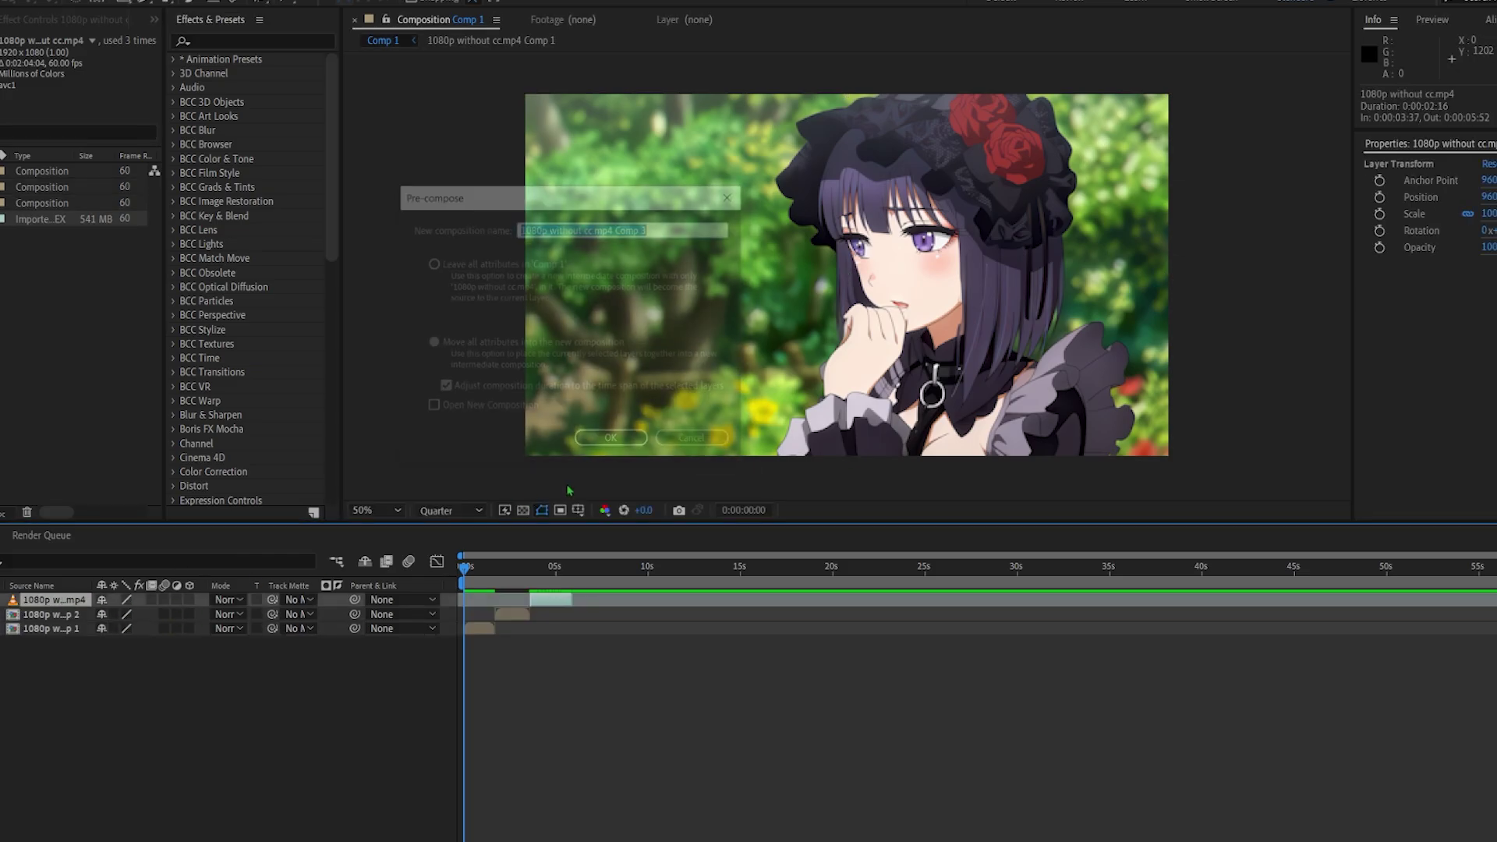
key(Return)
Step: Keyframe the first clip's scale at 100% at 0:00:01:00 and at 56% at 0:00:01:42
drag(479, 562, 480, 596)
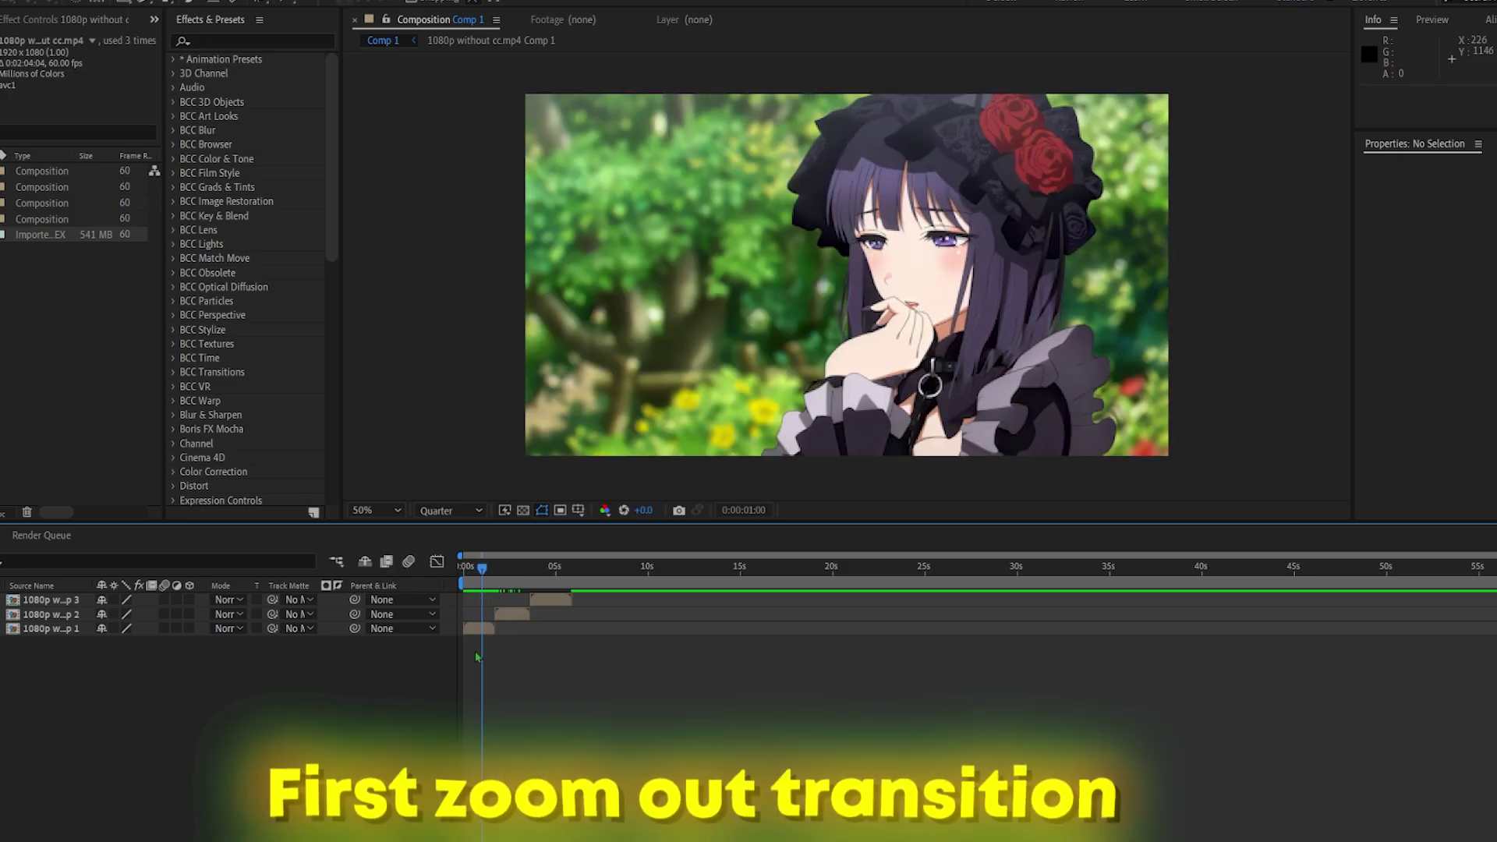
click(479, 629)
key(s)
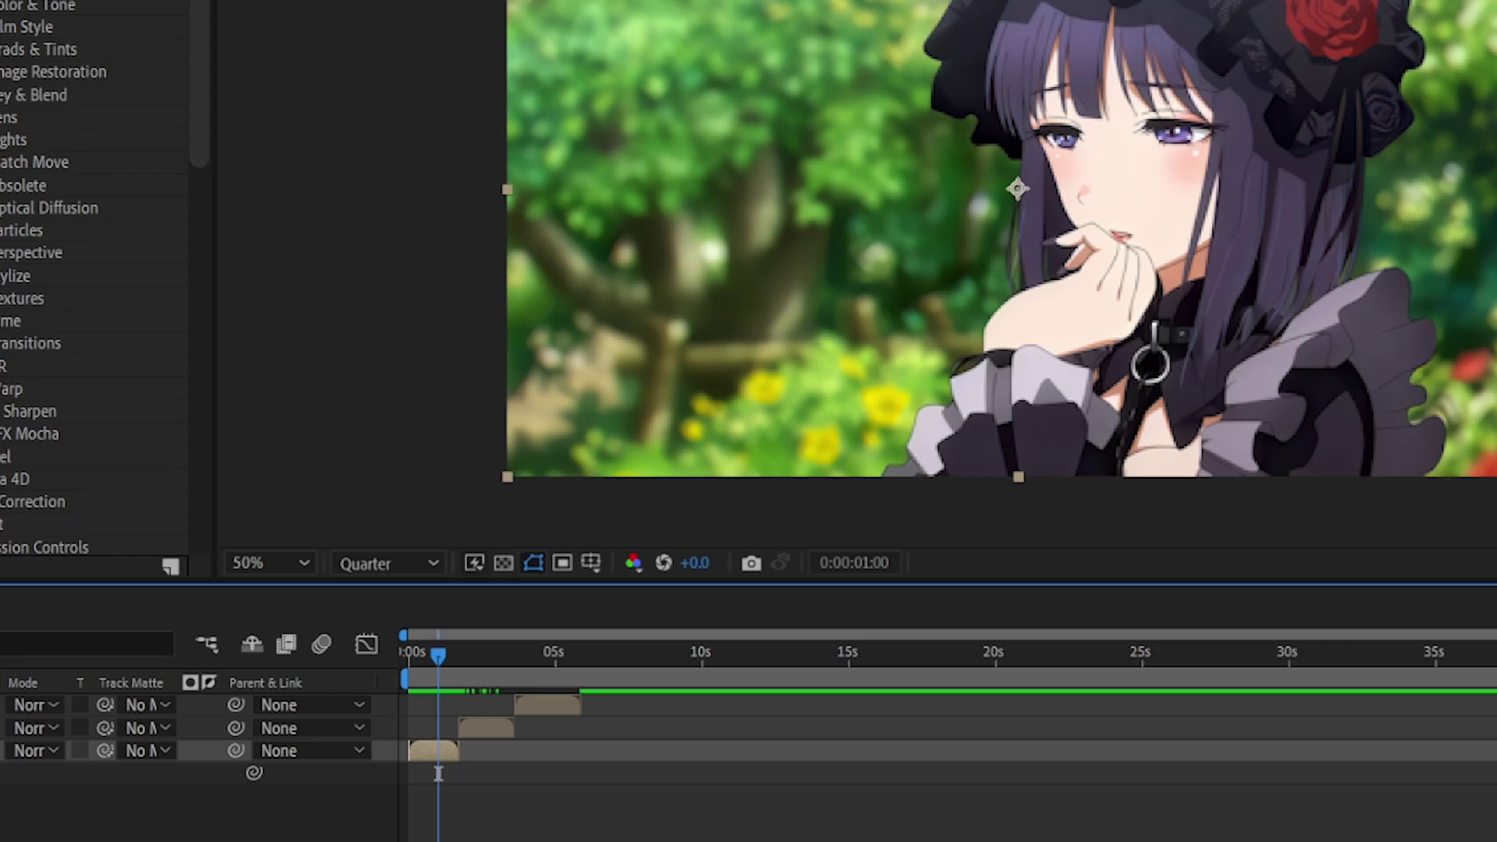
key(=)
key(=)
key(=)
click(24, 805)
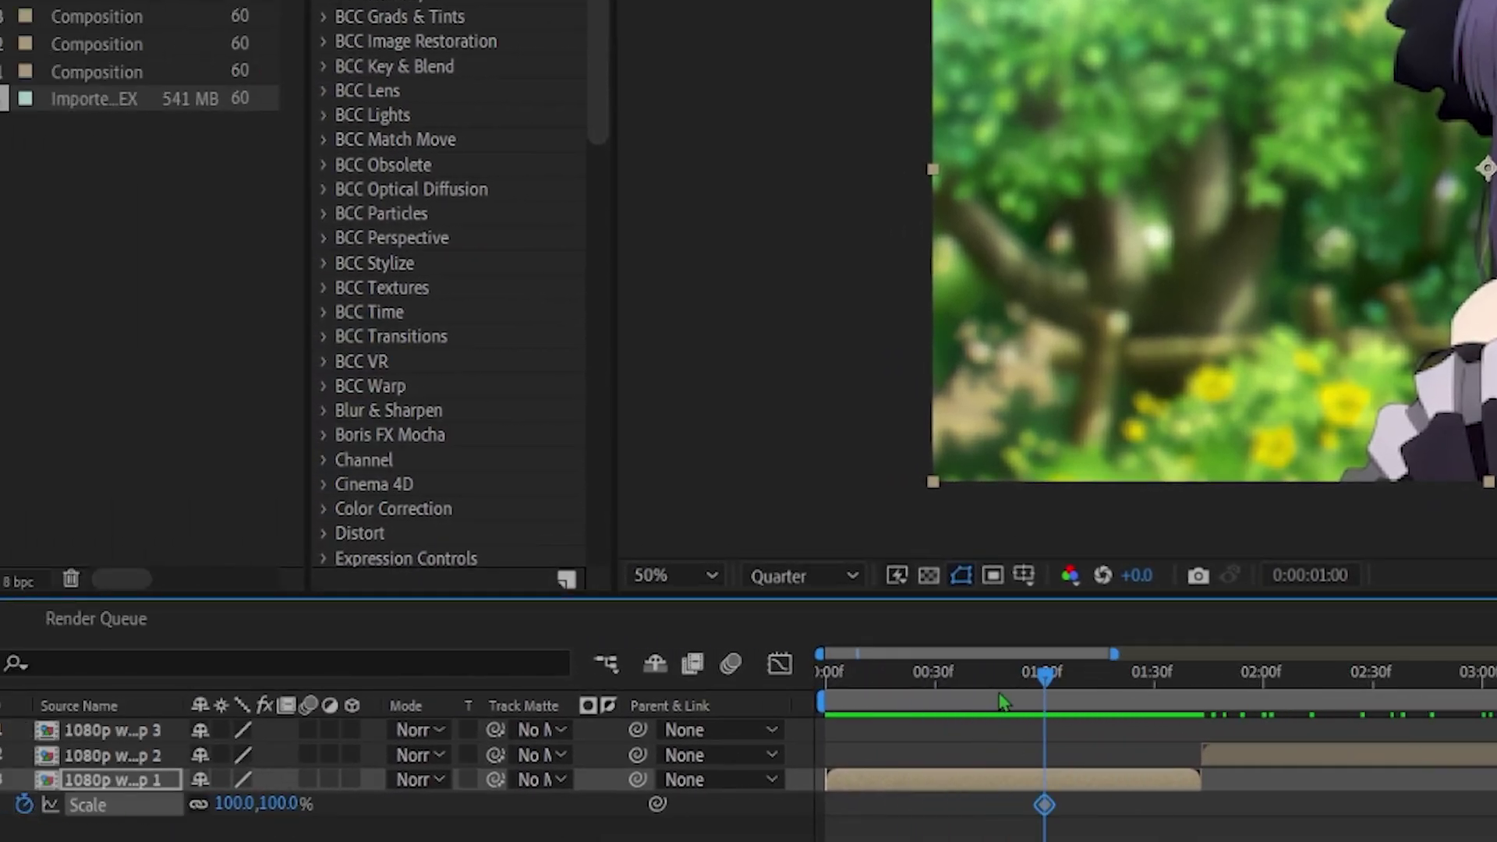
drag(1045, 698, 1201, 707)
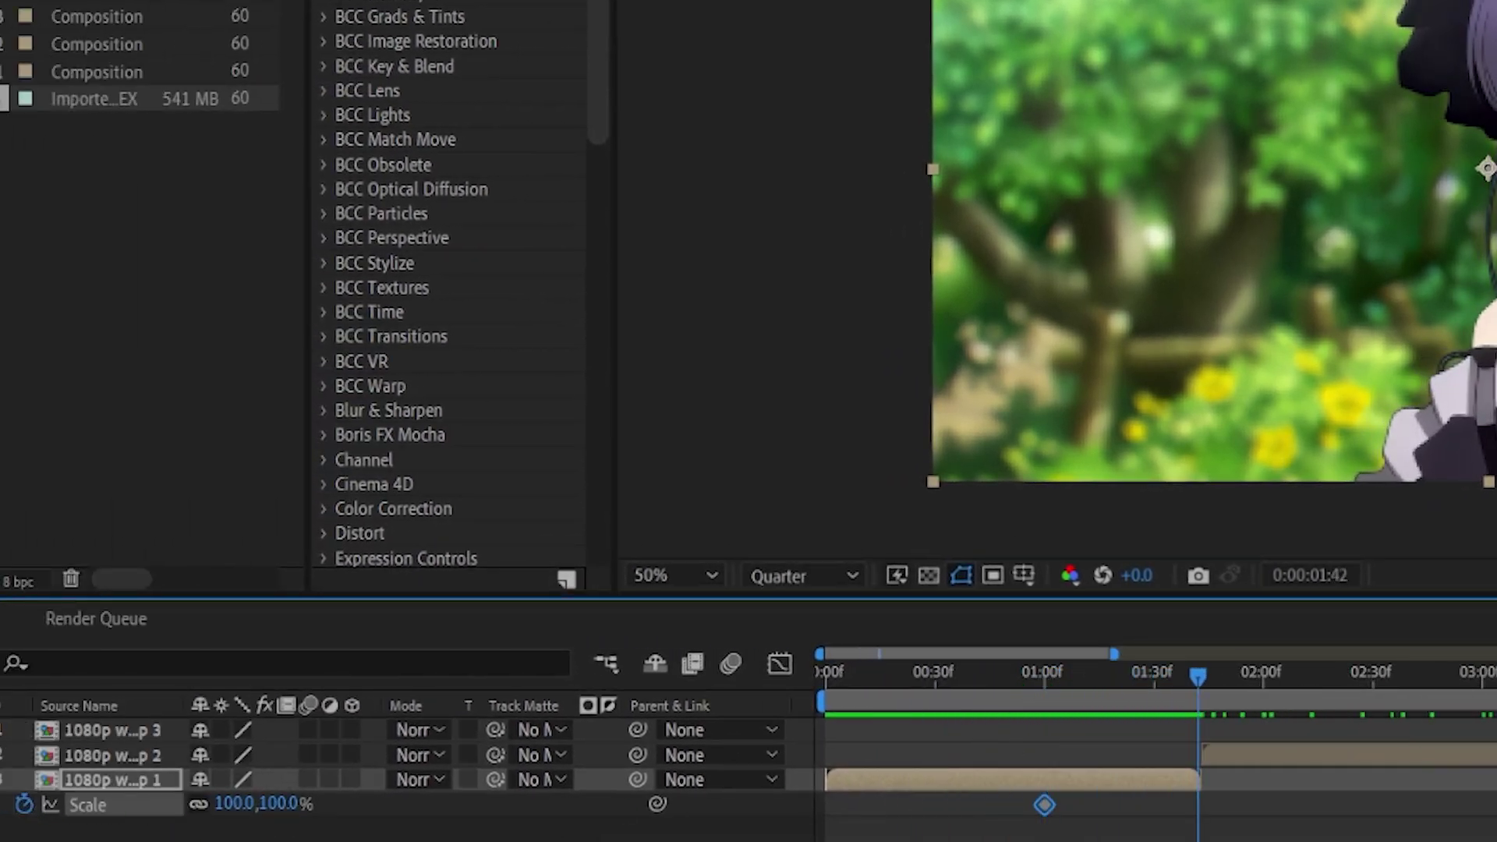
drag(221, 803, 186, 803)
Step: Find the Motion Tile effect and apply it to the first clip
key(ctrl+5)
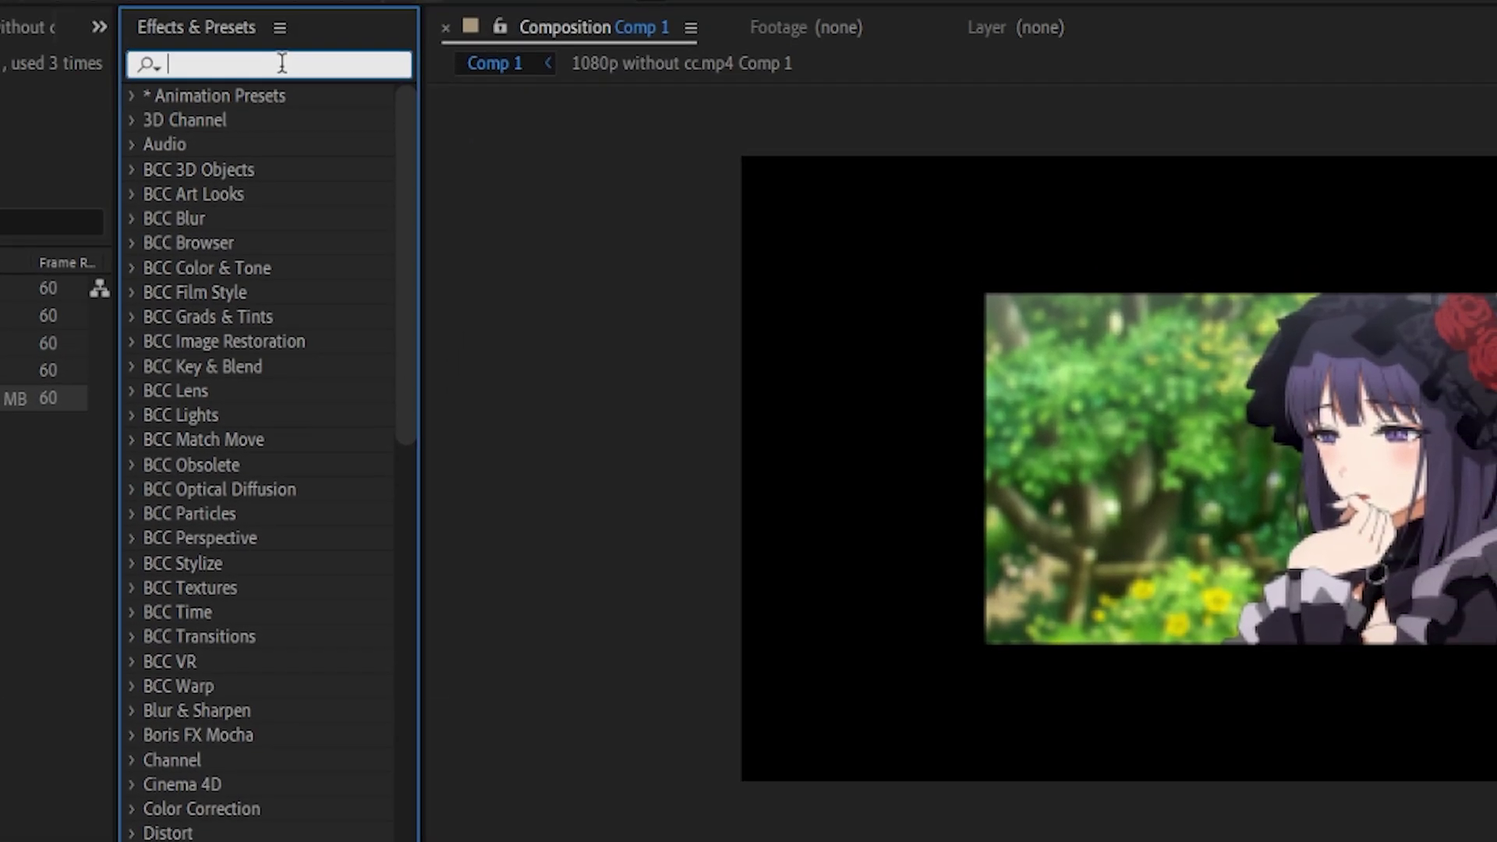
text(motion tile)
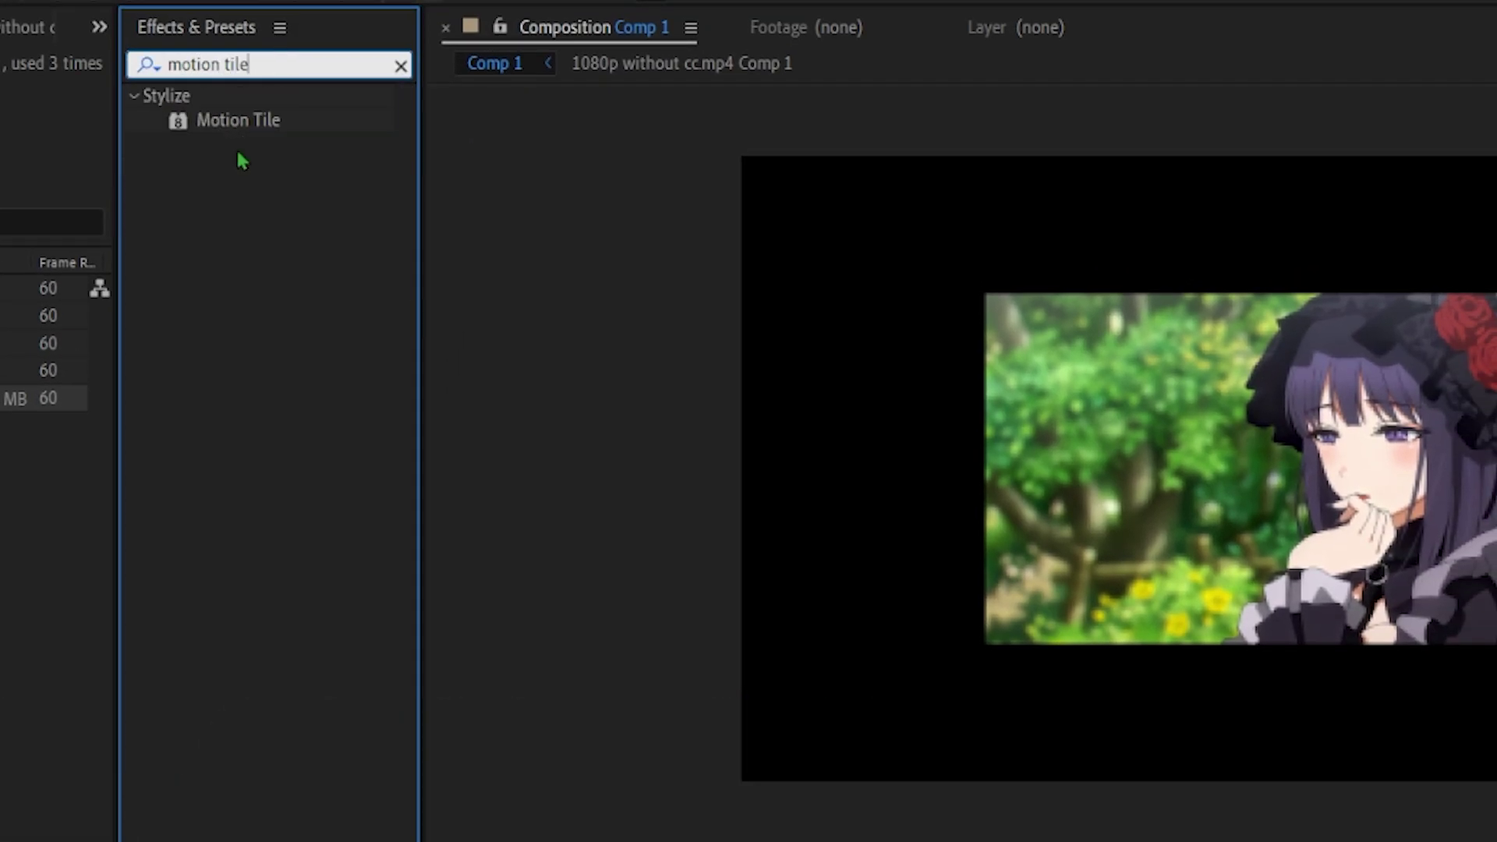
click(280, 127)
double_click(237, 119)
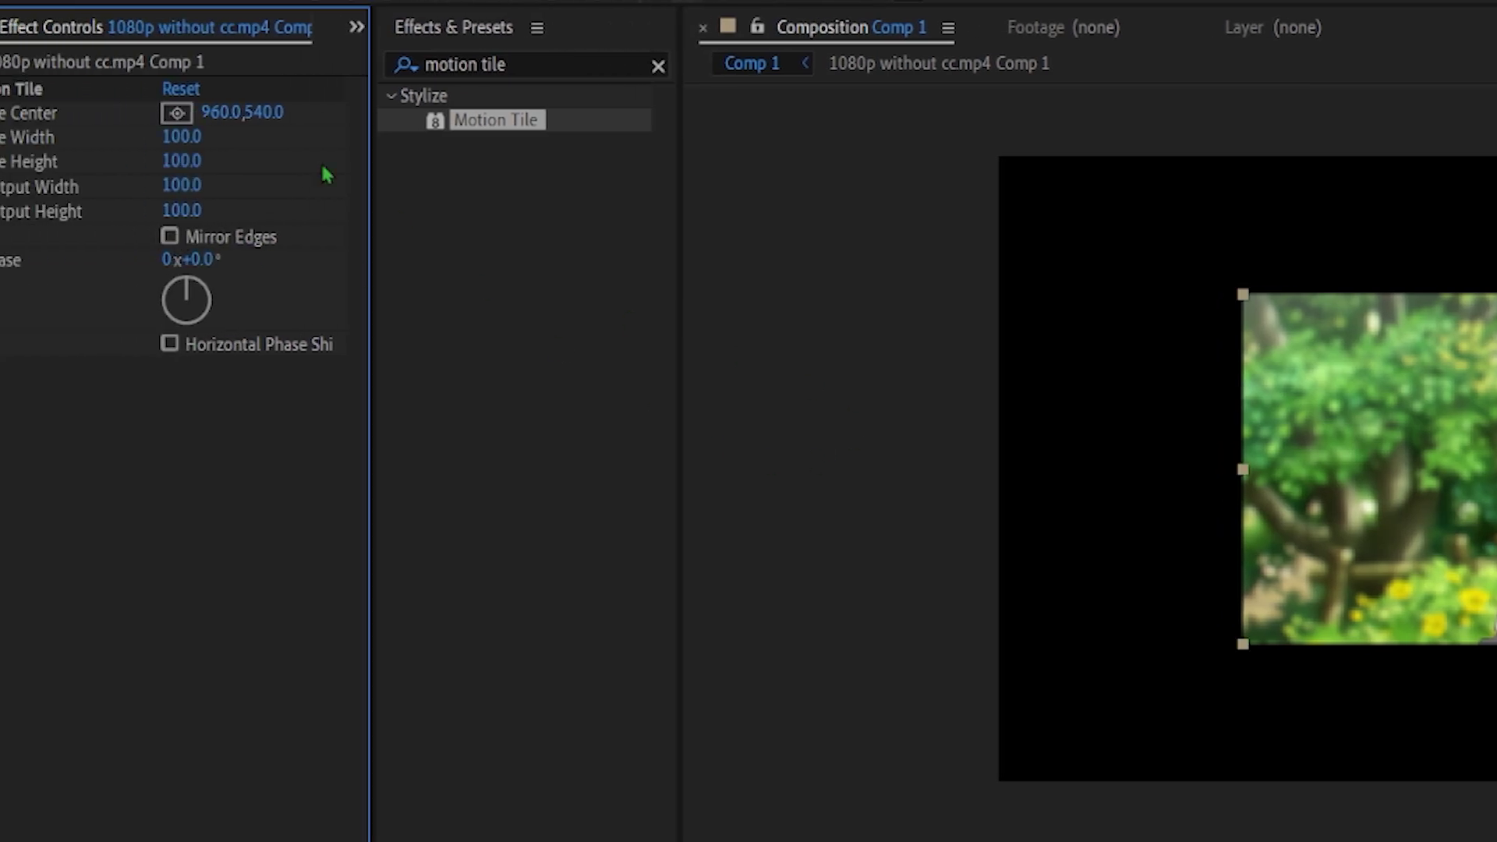
Step: Set Motion Tile's output width and height to 600, enable Mirror Edges, and preview the zoom-out
click(181, 210)
text(600)
key(Return)
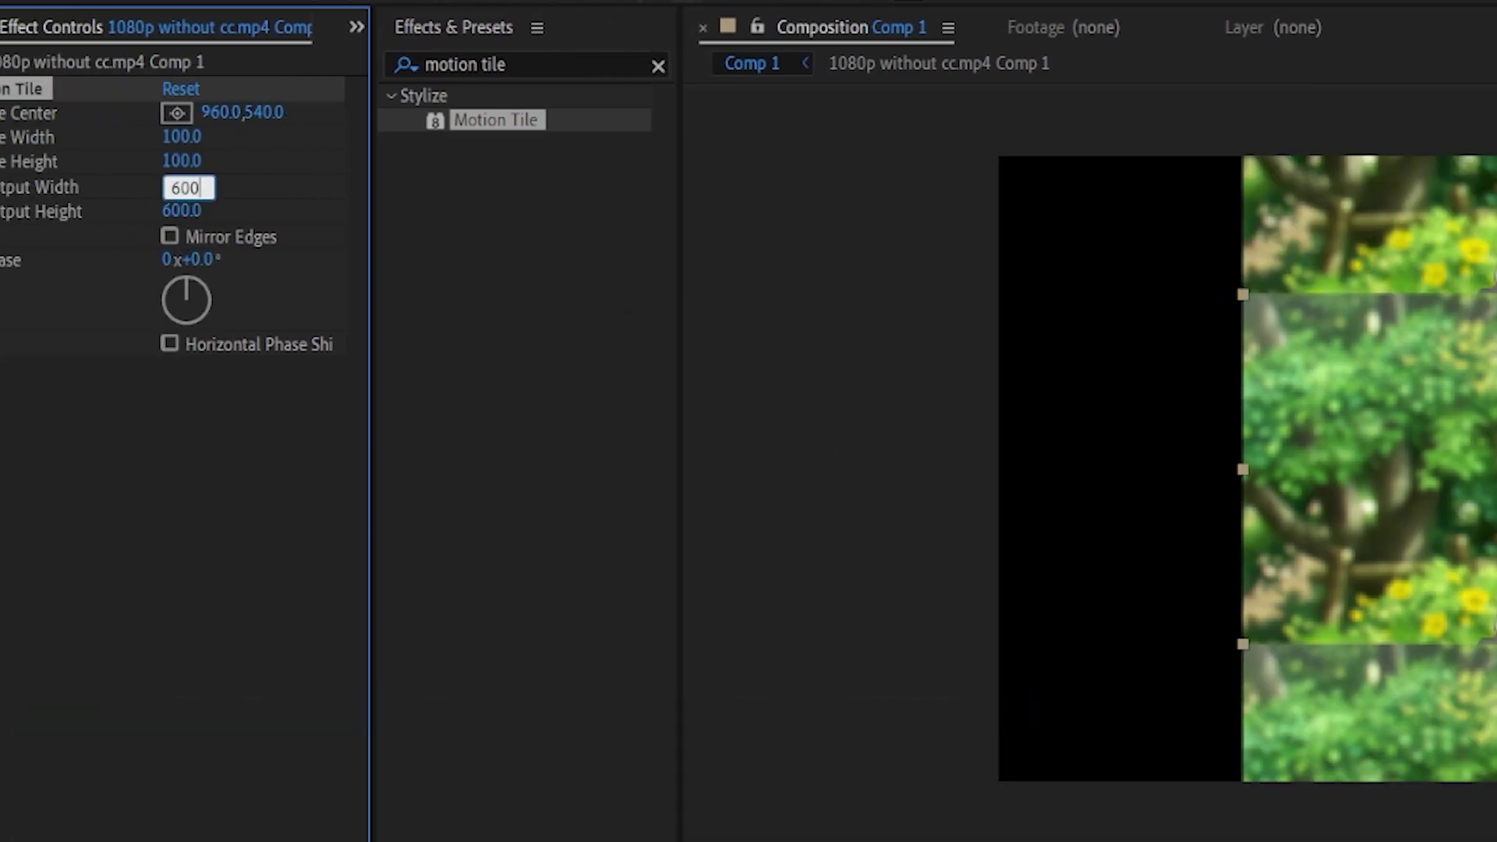
text(600)
key(Return)
click(169, 236)
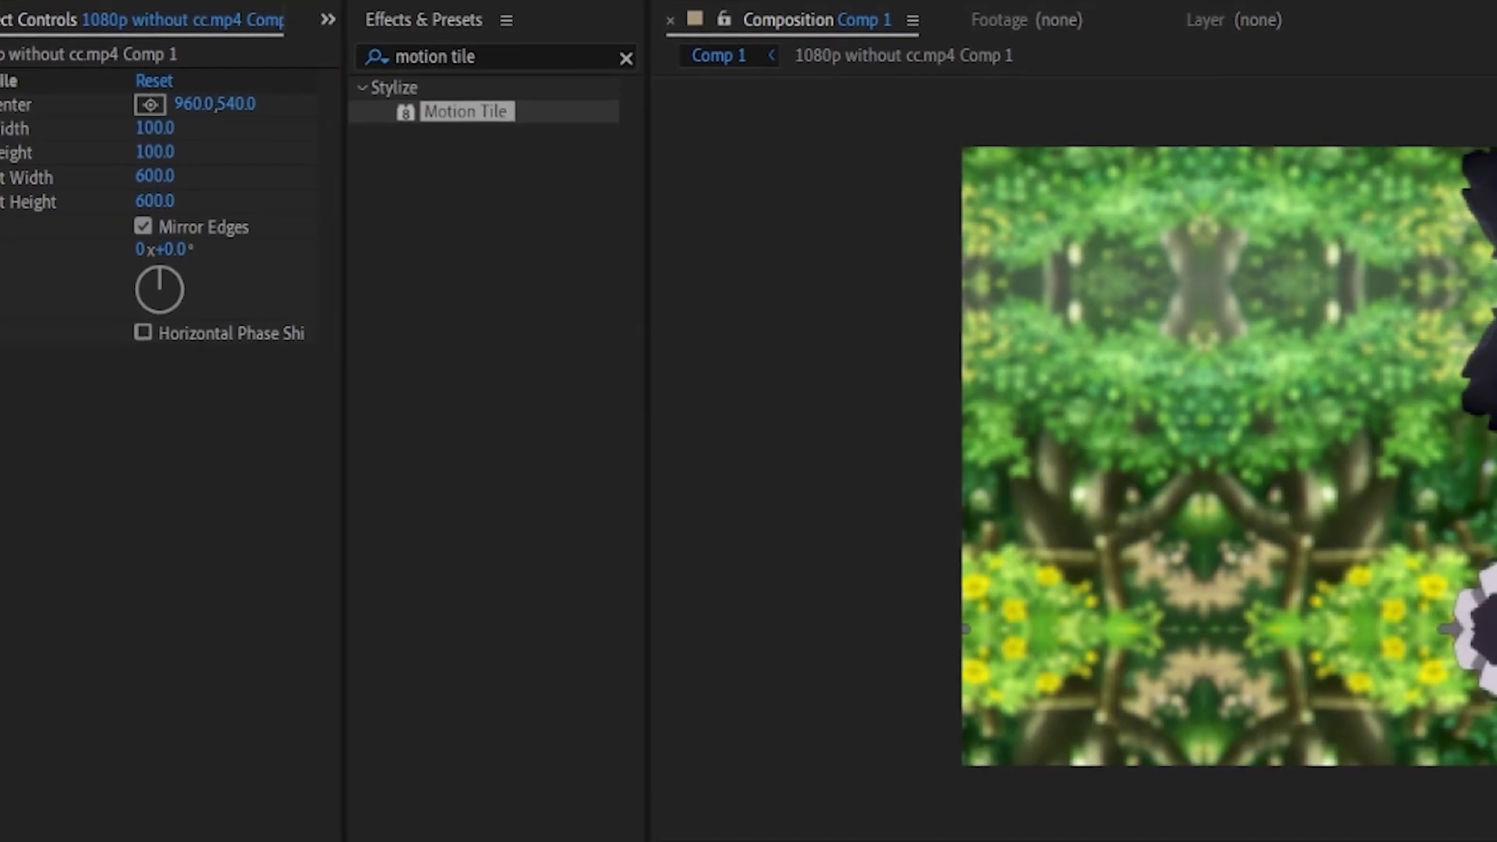
key(space)
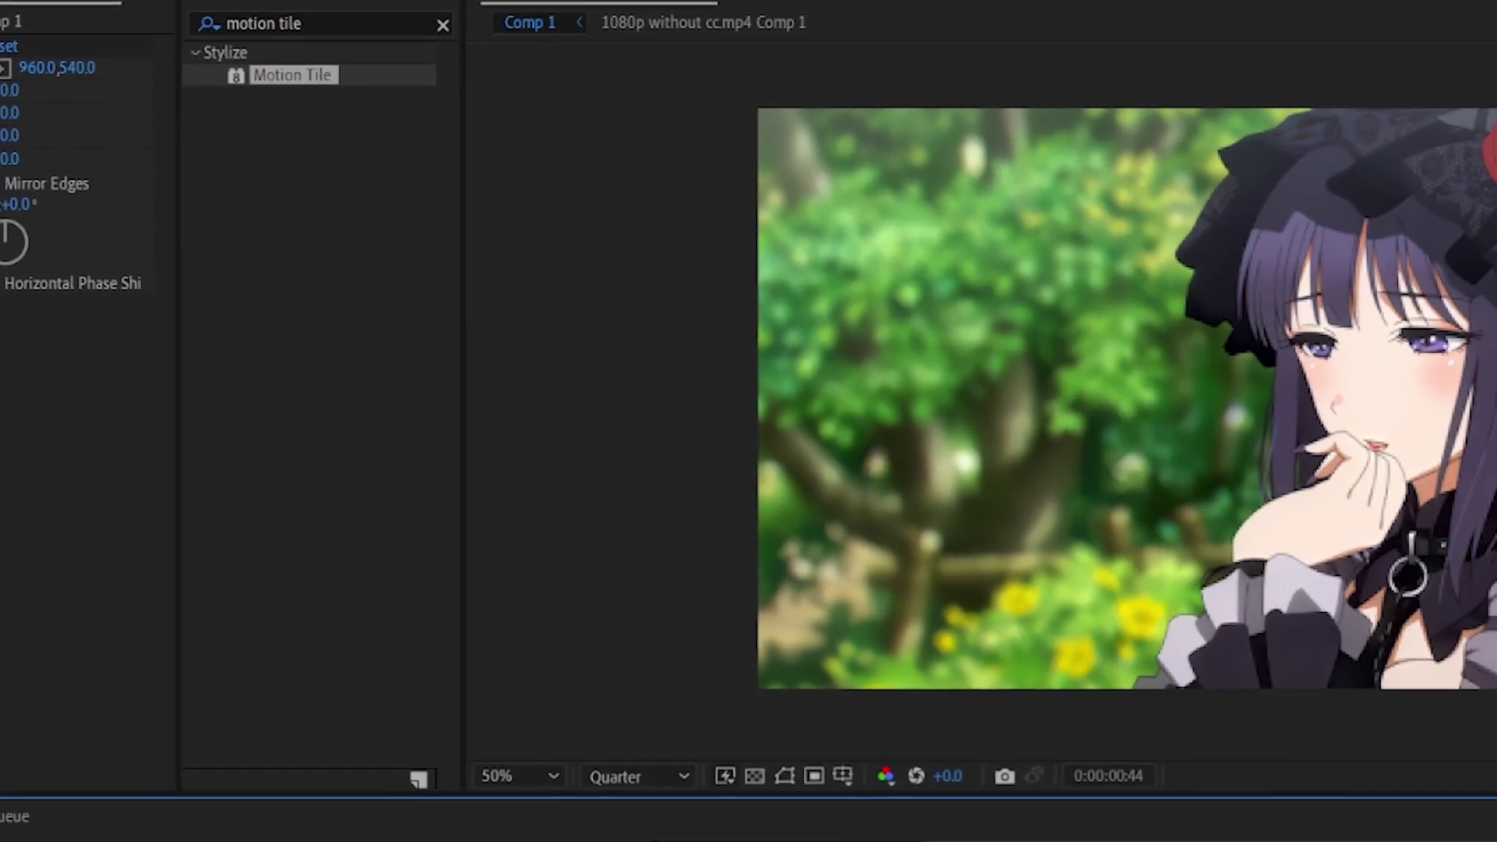
Step: Apply Easy Ease to both scale keyframes of the first clip
drag(862, 772, 526, 828)
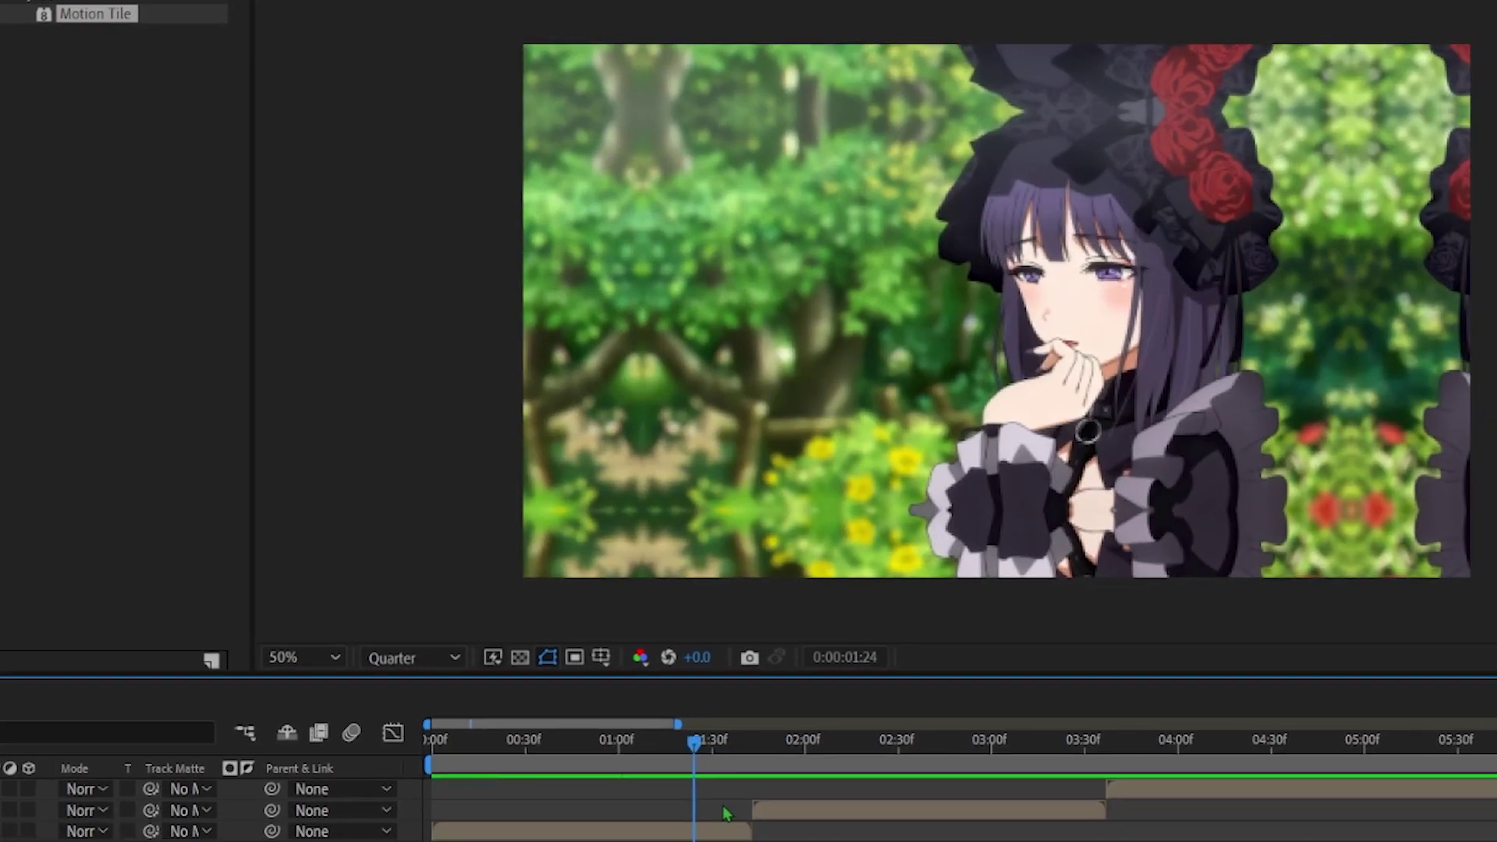
key(F9)
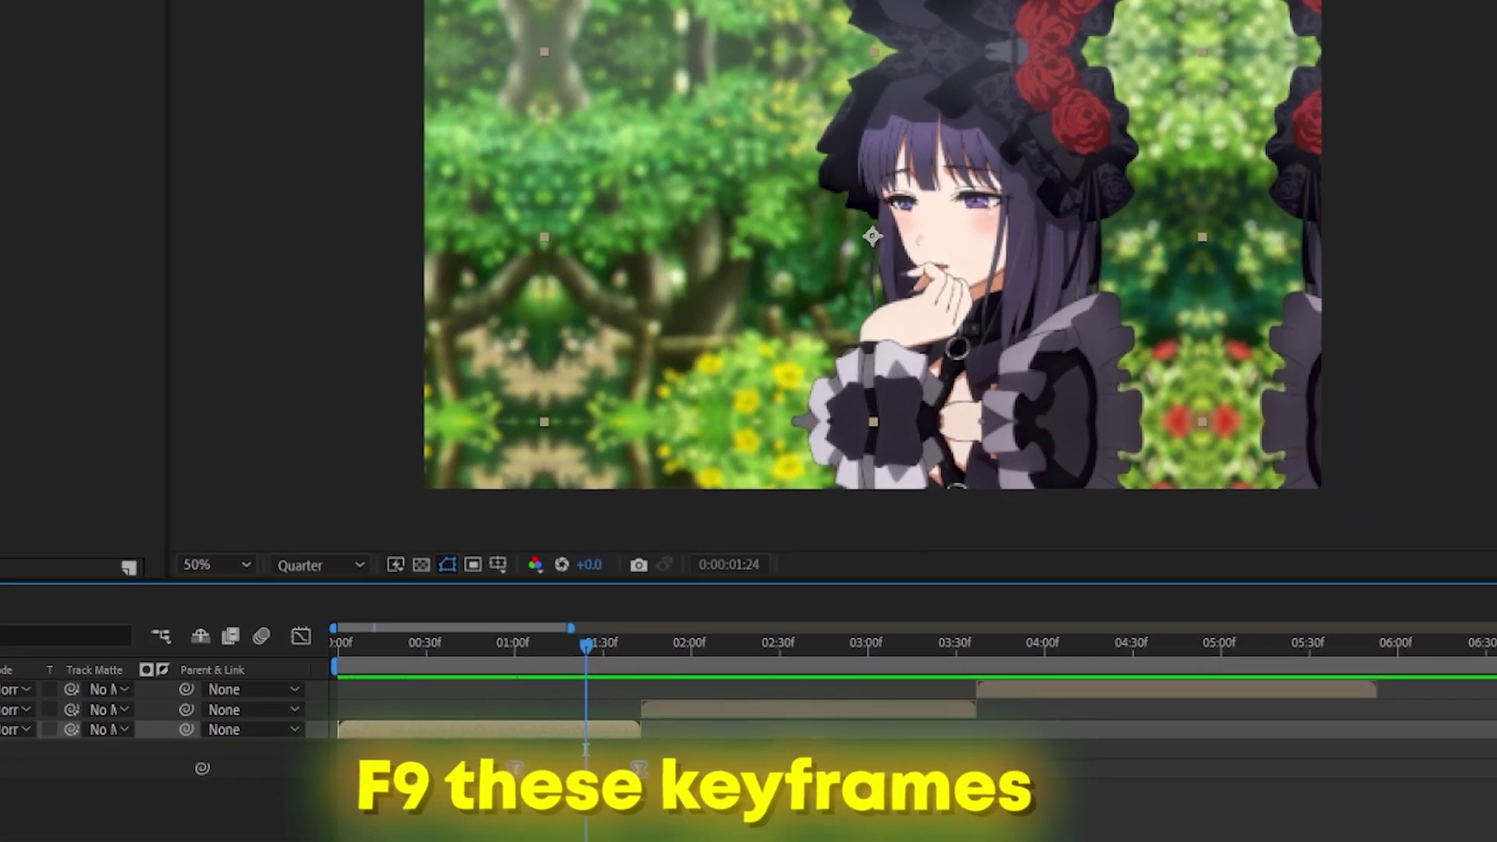
click(639, 768)
key(F9)
Step: Reshape the first clip's scale curve to start slowly and drop steeply at the end, and preview it
click(300, 636)
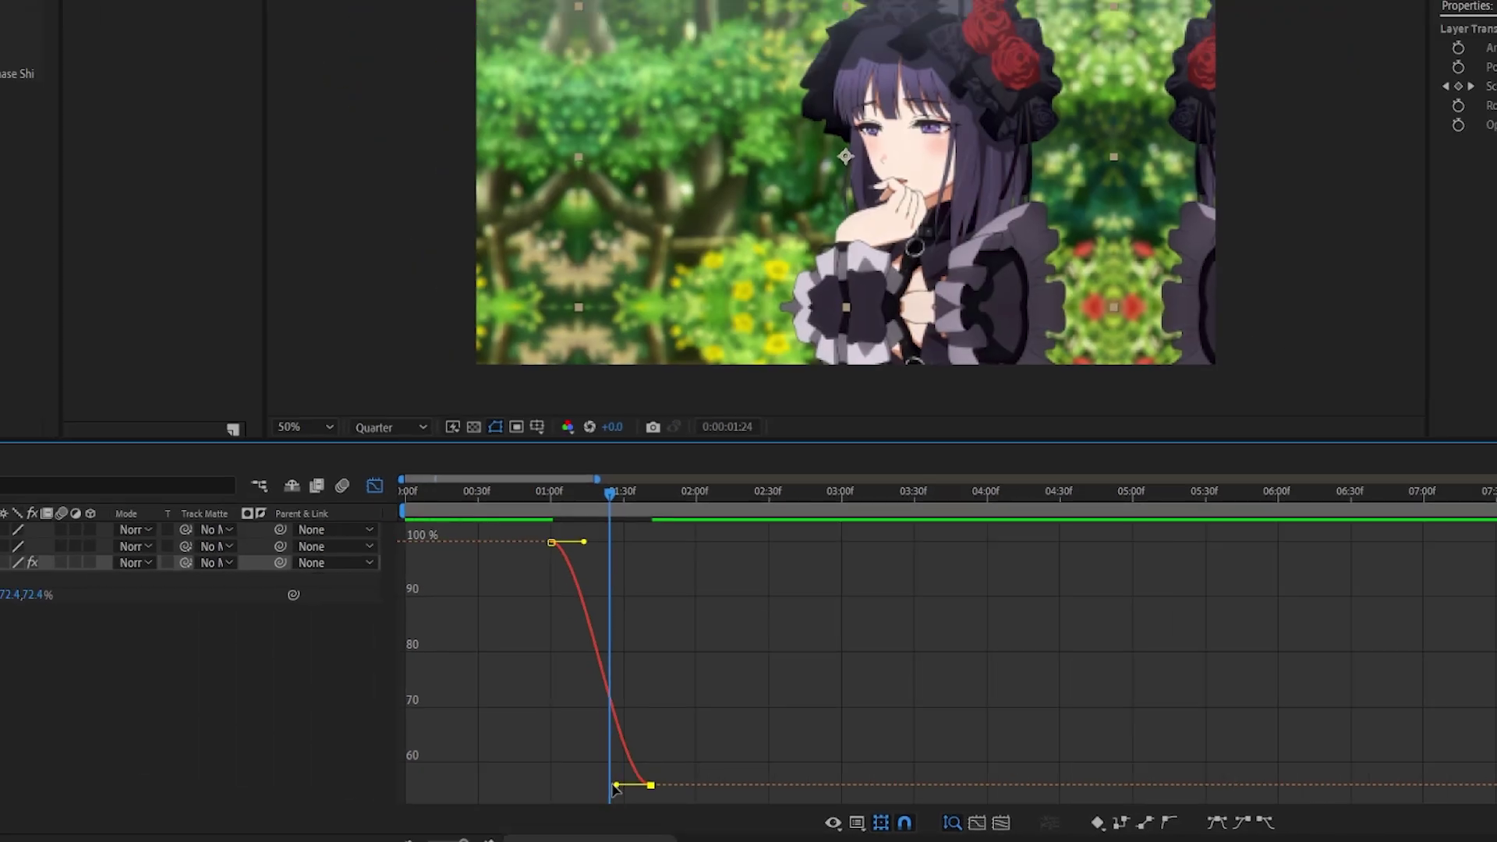
drag(614, 789, 701, 553)
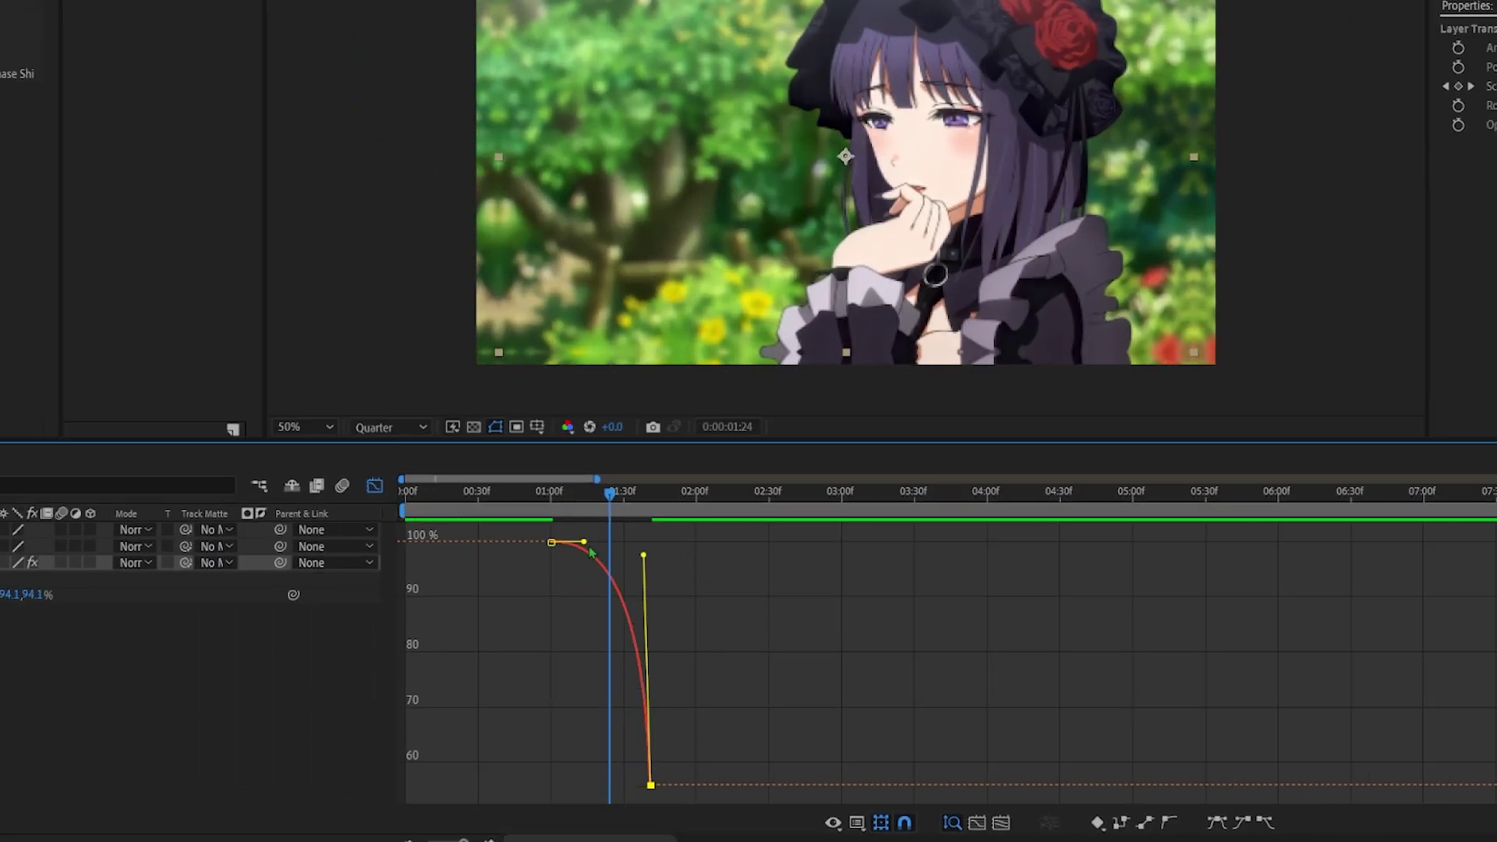
drag(585, 543, 628, 546)
click(671, 559)
key(space)
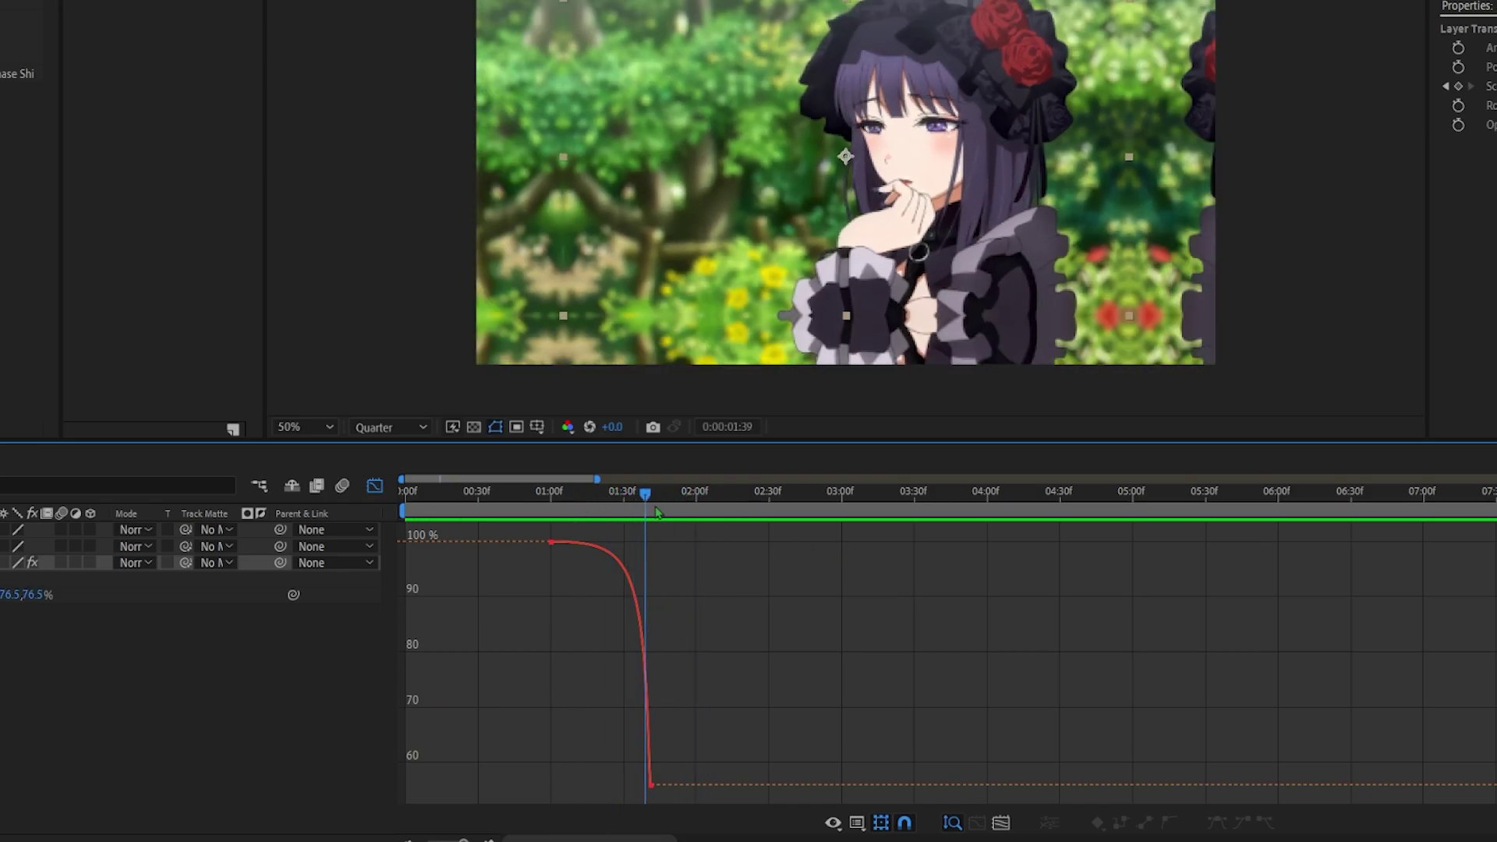
Step: Check the cut to the second clip and move the first clip's last scale keyframe onto it at 0:00:01:43
click(377, 484)
click(653, 504)
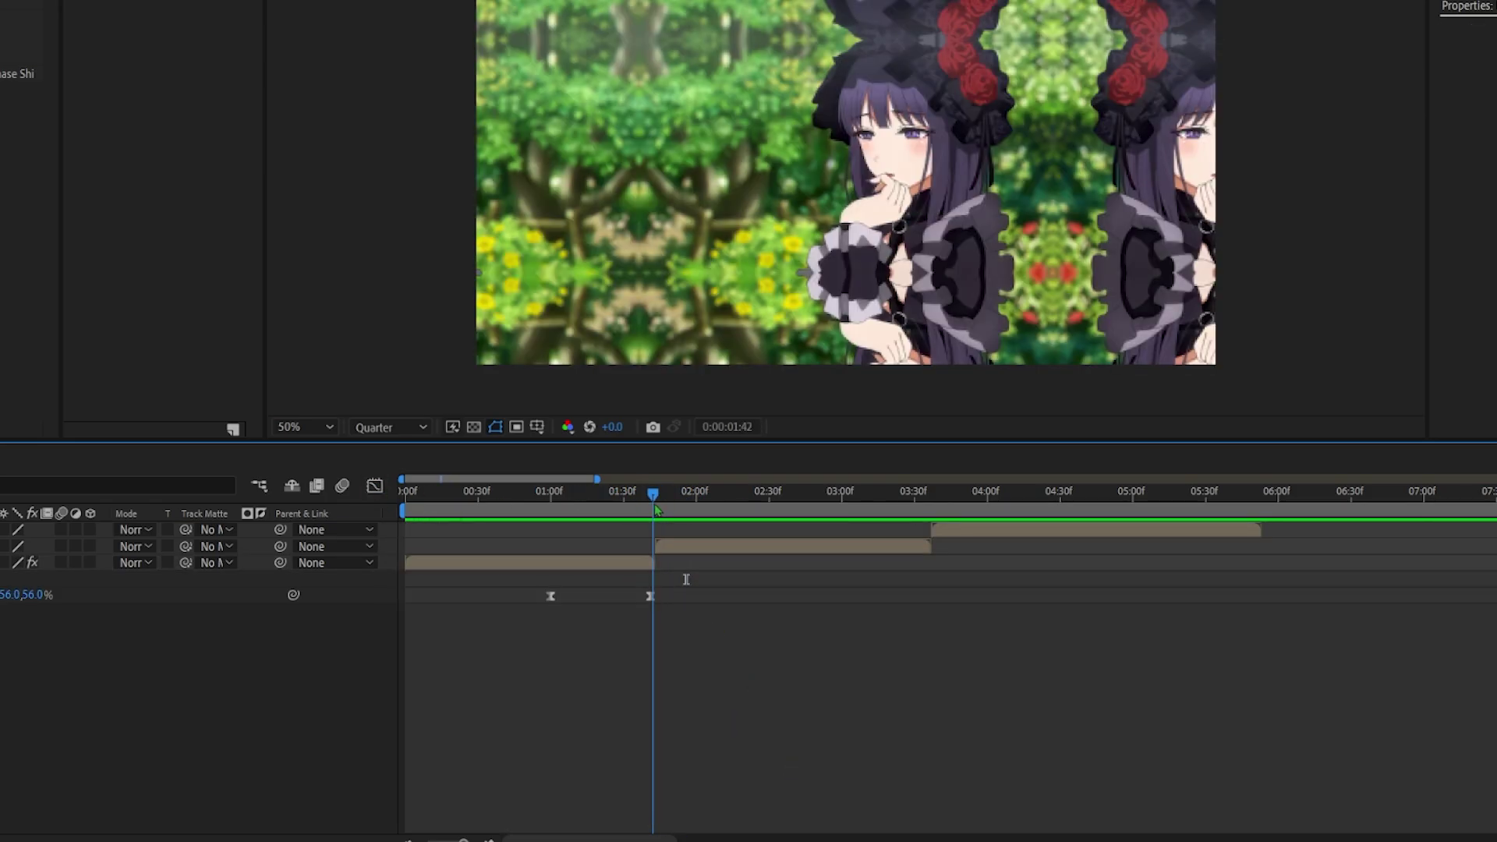
drag(655, 508, 554, 548)
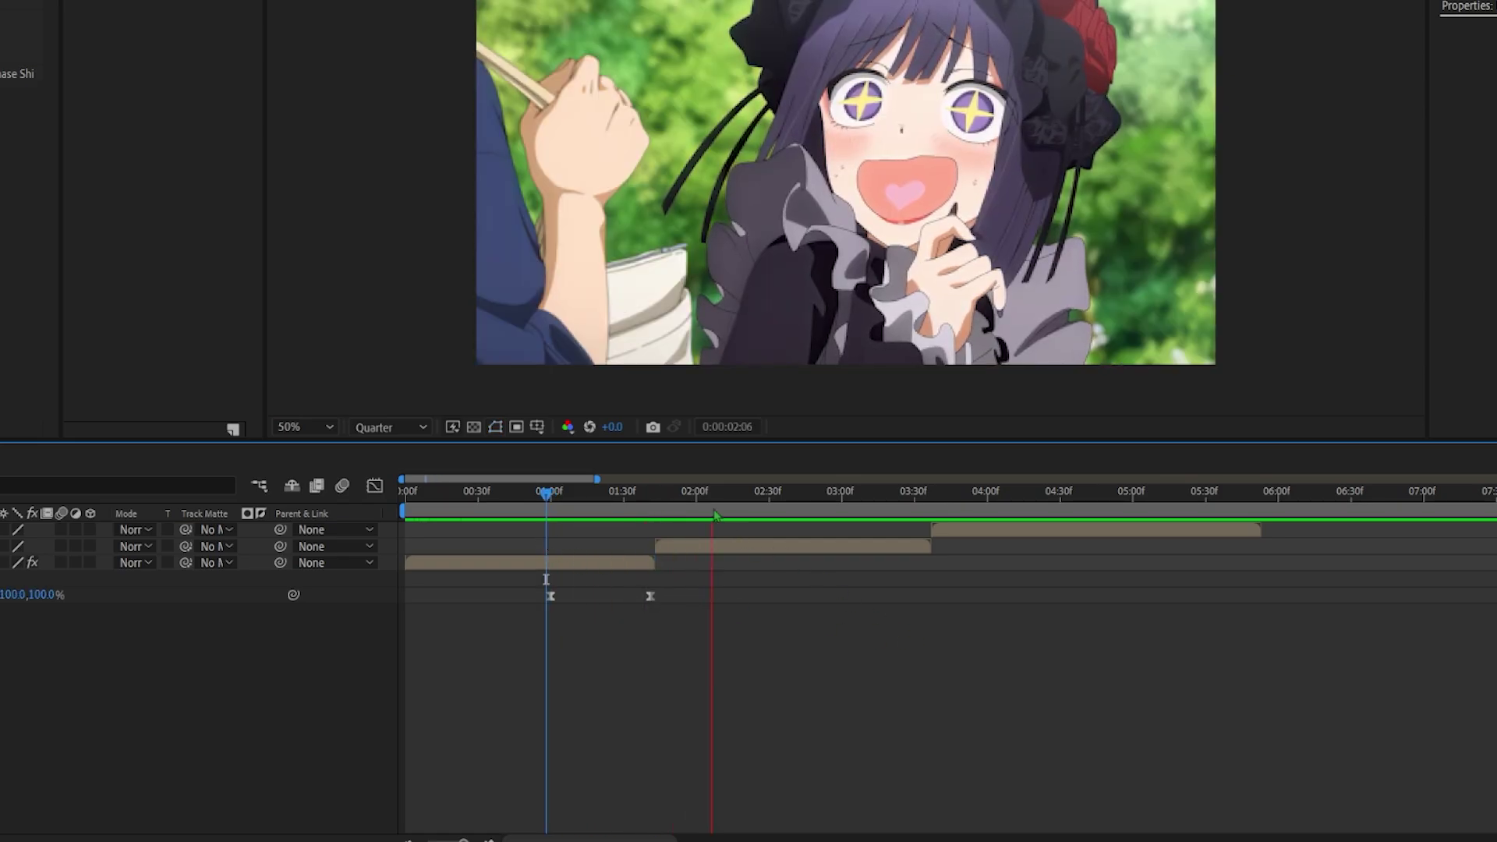
drag(710, 512, 584, 507)
drag(652, 597, 659, 600)
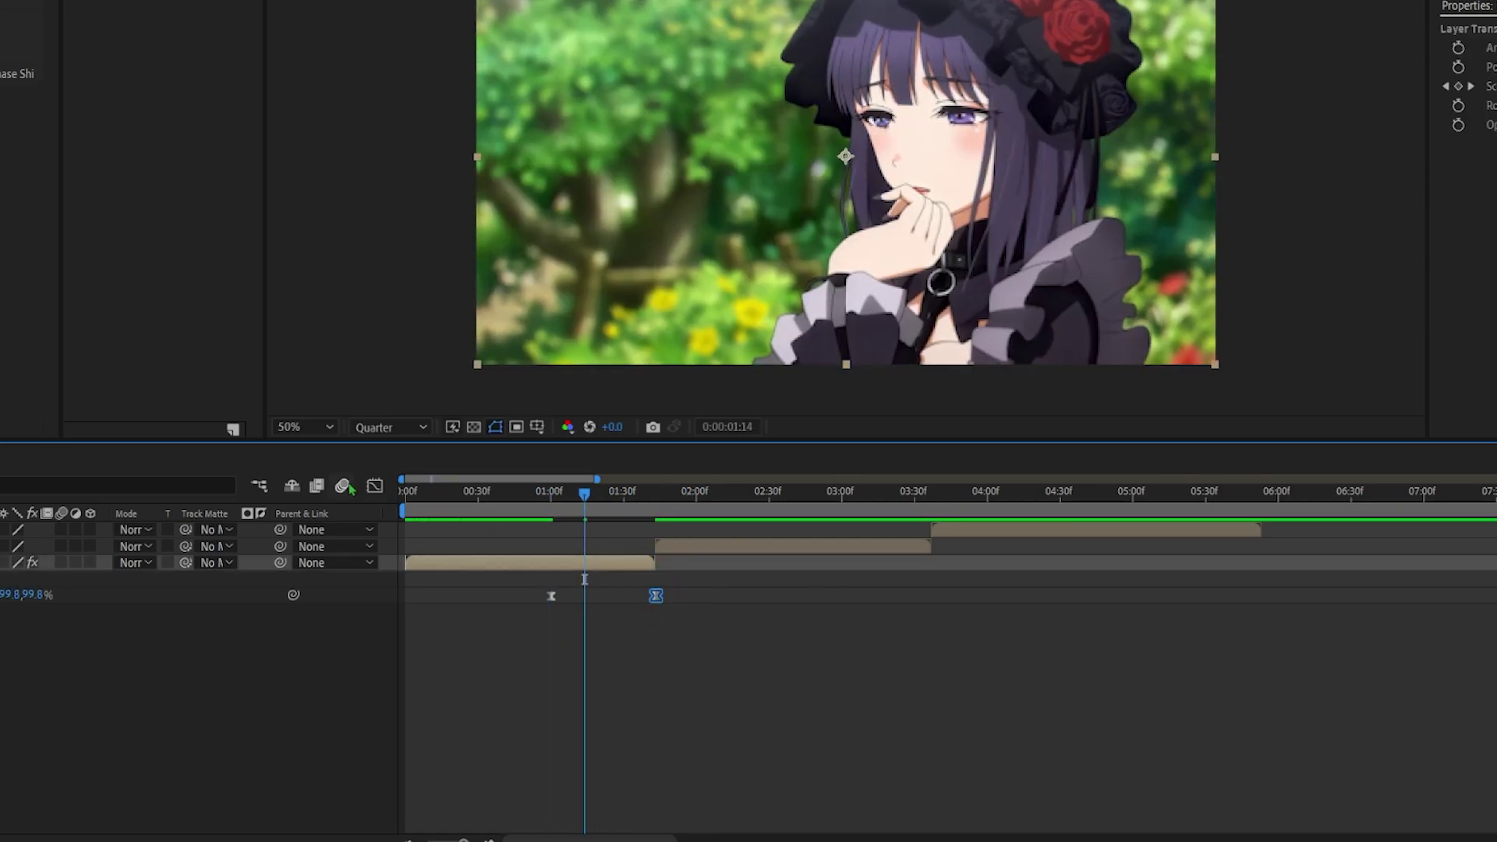
Step: Adjust the last scale keyframe's curve handle to a near-vertical drop at the cut and preview the transition
click(374, 487)
drag(648, 544, 657, 581)
click(842, 628)
key(space)
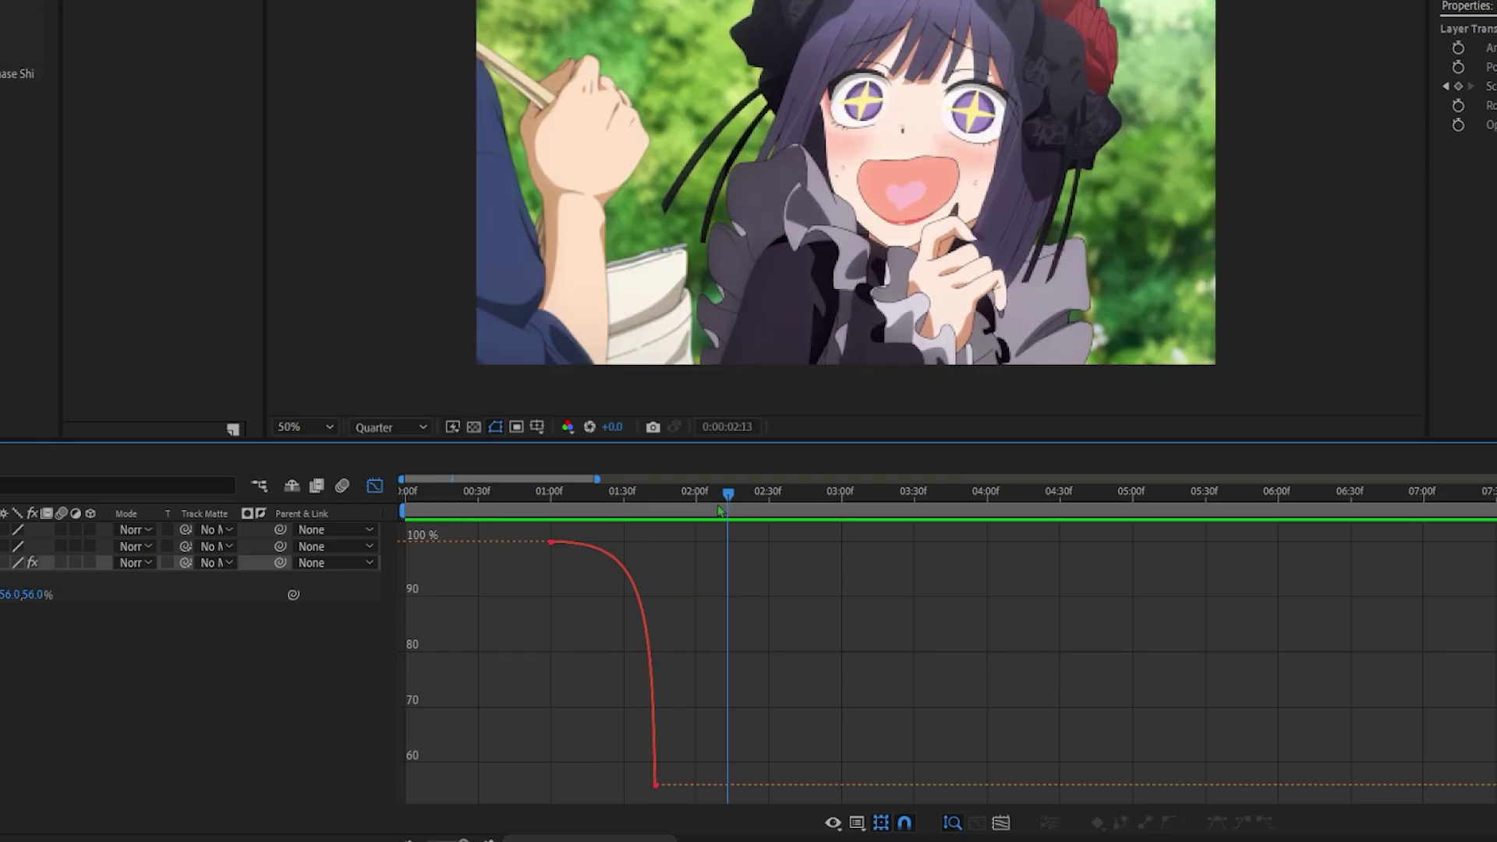
Step: Lengthen the first scale keyframe's outgoing ease for a slower start and replay the zoom-out
drag(716, 510, 616, 541)
click(623, 567)
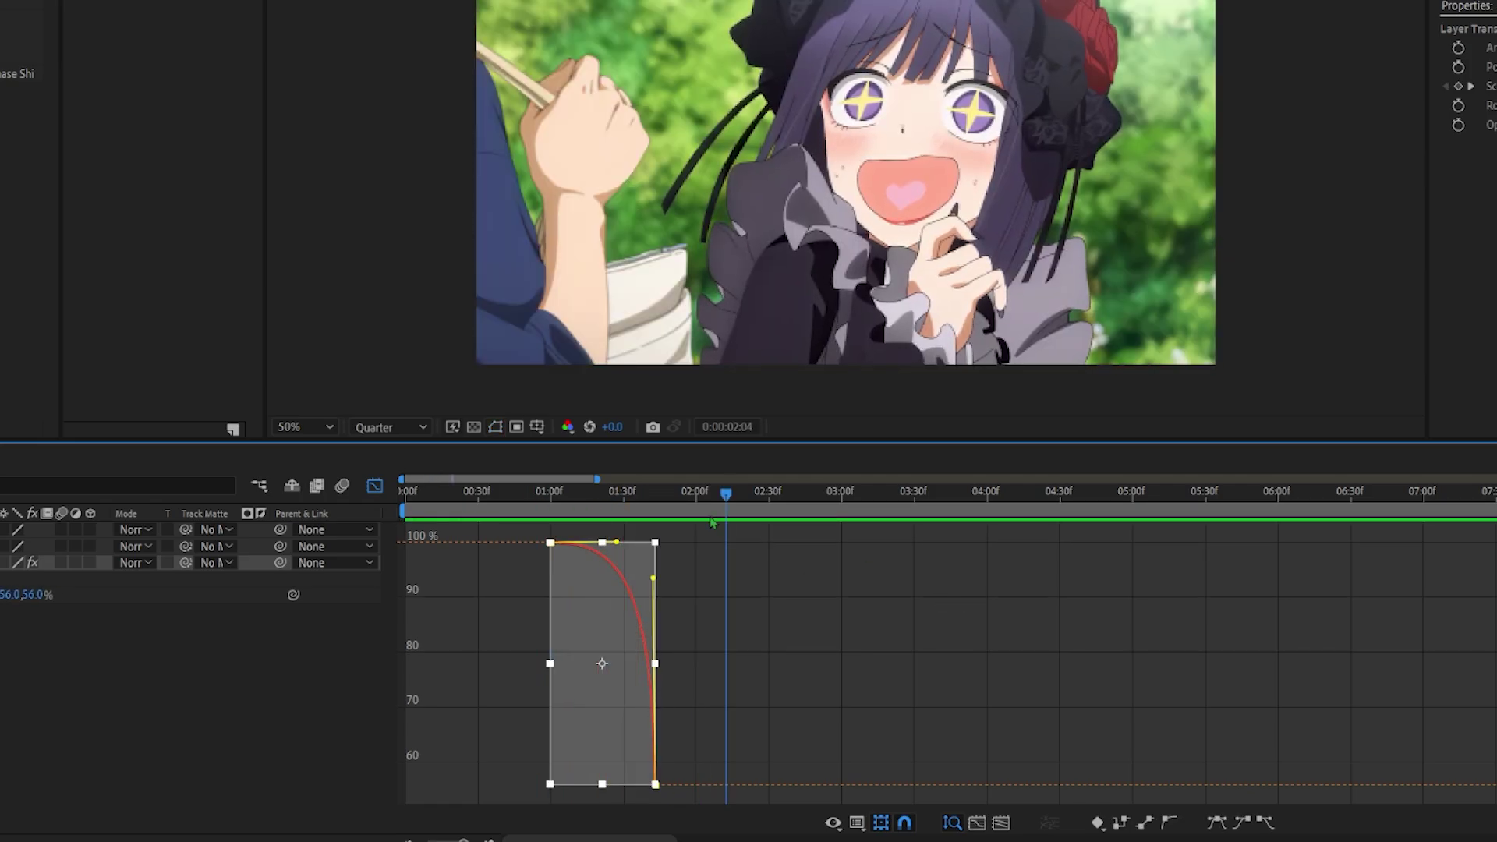
key(space)
key(space)
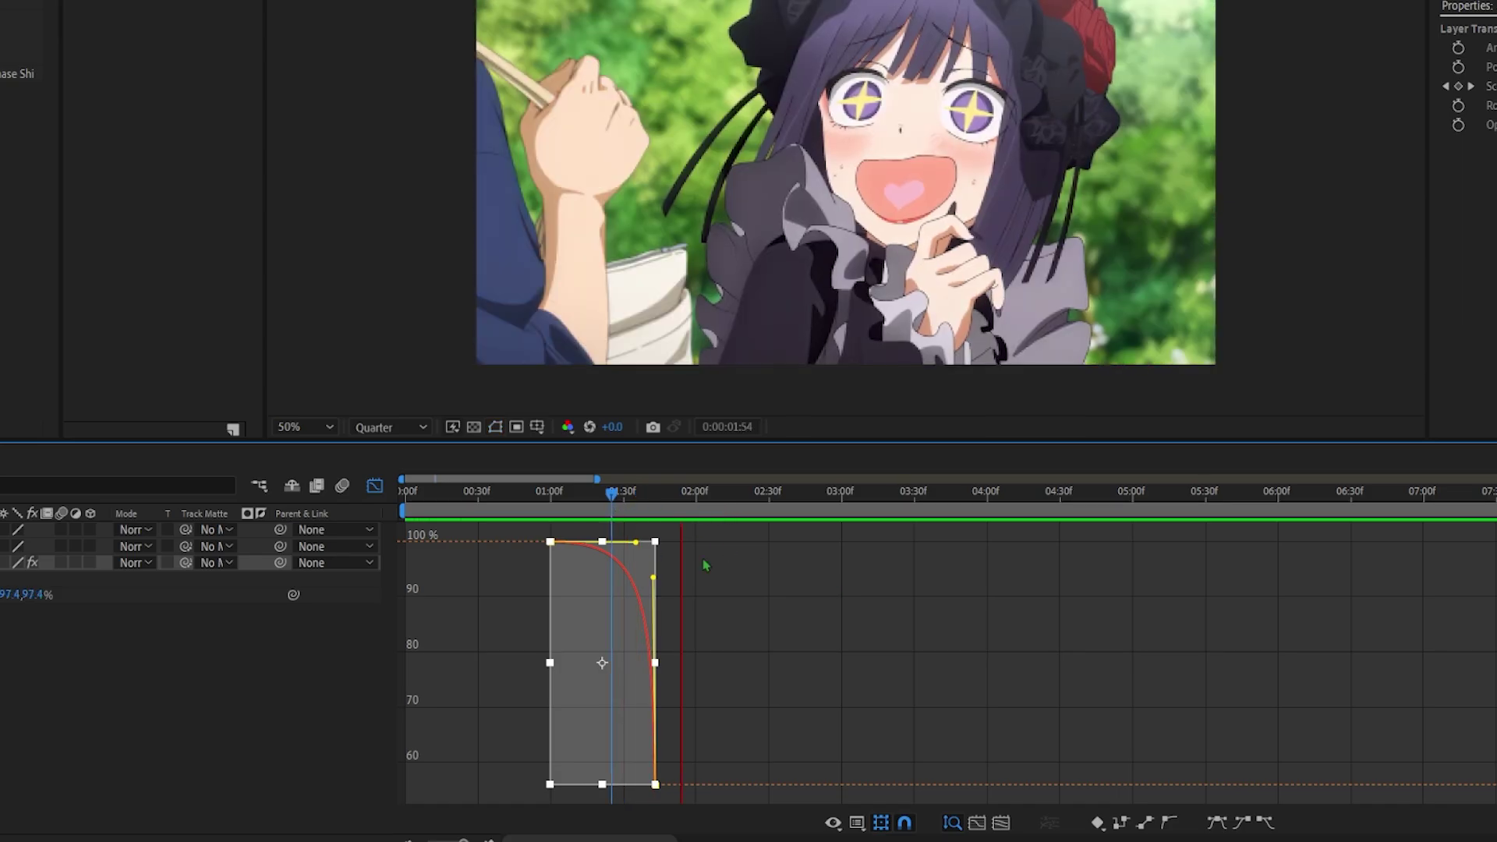
click(374, 488)
Step: Create a one-node camera with the 50mm preset, with the current time at 0:00:01:43
drag(709, 507, 657, 509)
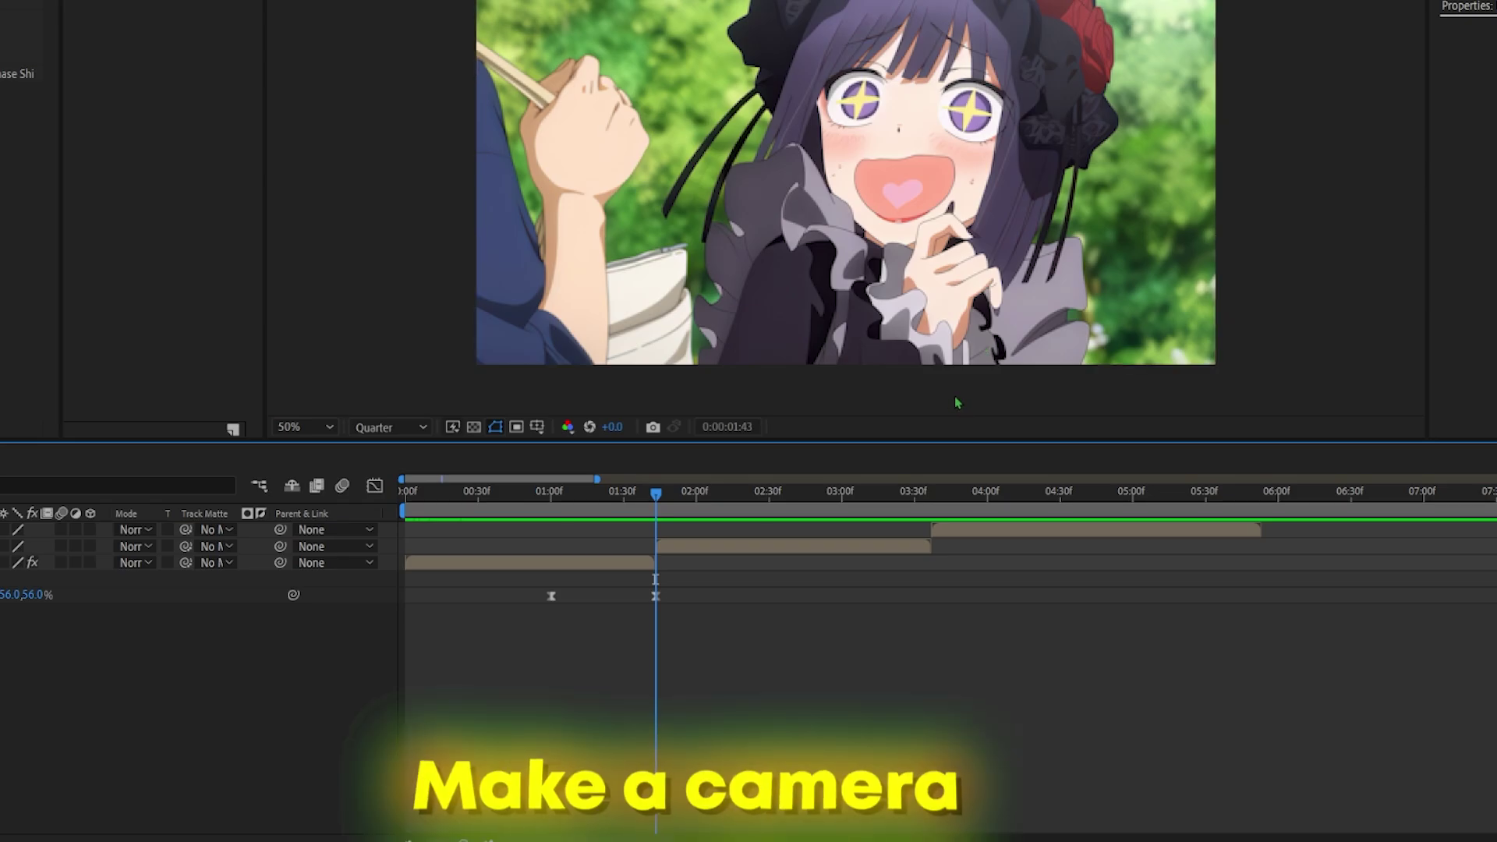
right_click(110, 691)
mouse_move(218, 493)
click(382, 570)
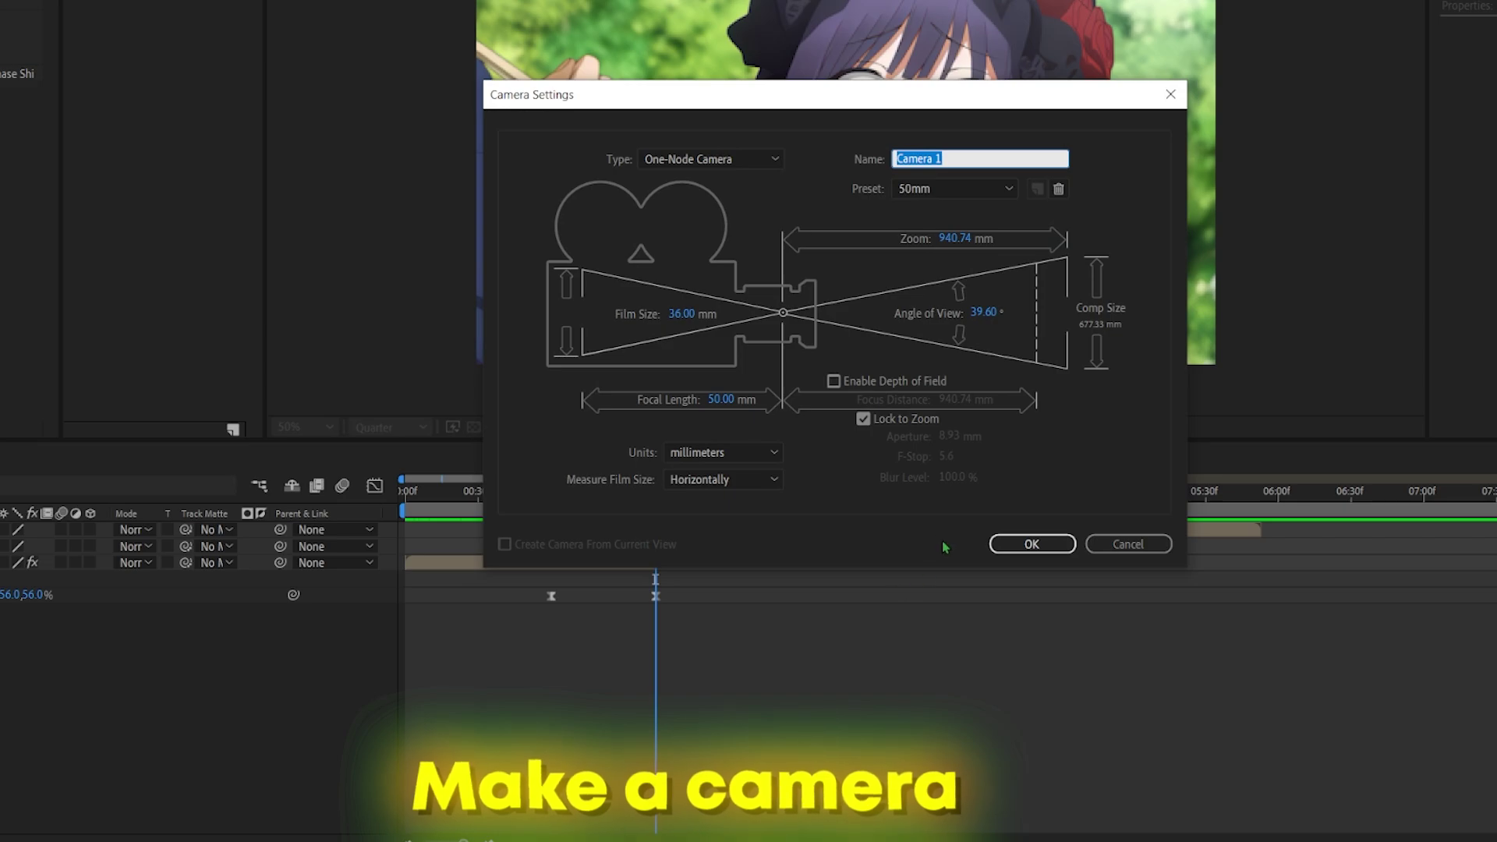
click(1032, 544)
click(804, 338)
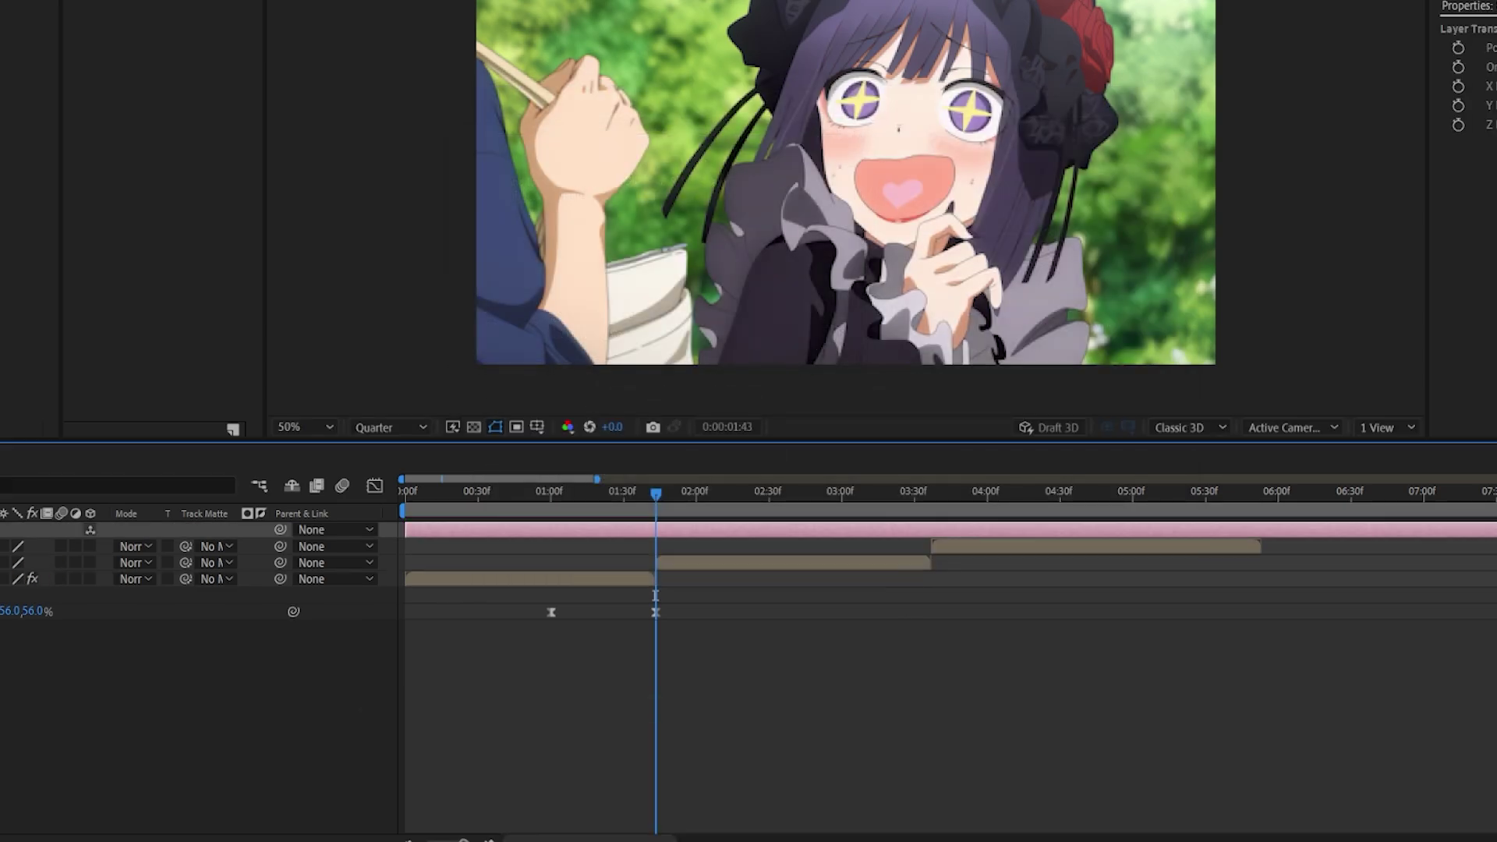
Step: Place the camera layer between the third and second clips and trim it to the second clip, from 0:00:01:43 to 0:00:03:37
mouse_move(3, 529)
mouse_down()
mouse_move(3, 570)
mouse_move(3, 555)
mouse_up()
key(ctrl+shift+d)
drag(659, 513, 933, 538)
key(ctrl+shift+d)
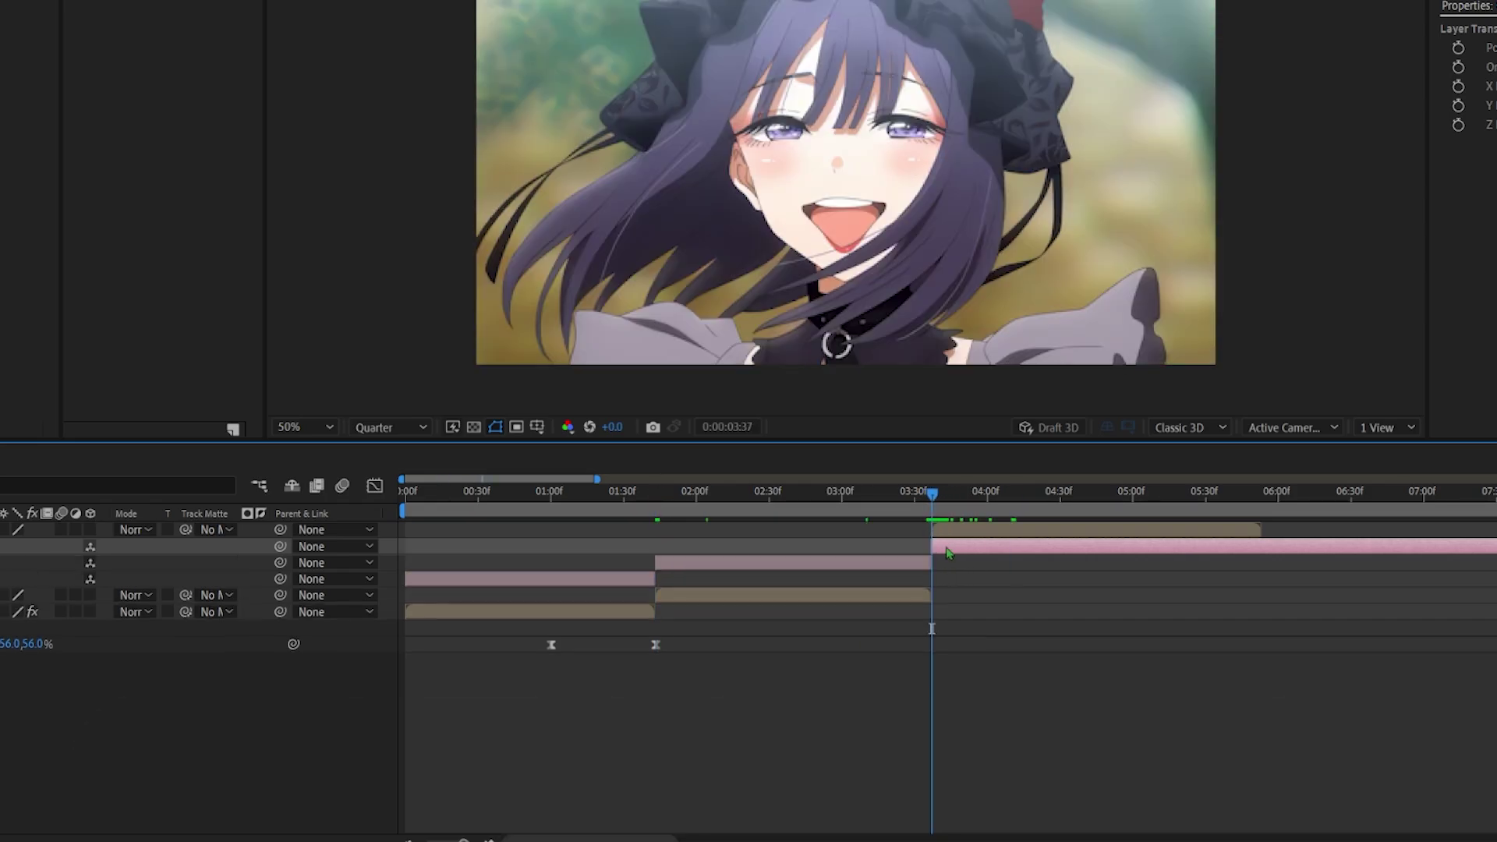
key(Delete)
click(556, 562)
key(Delete)
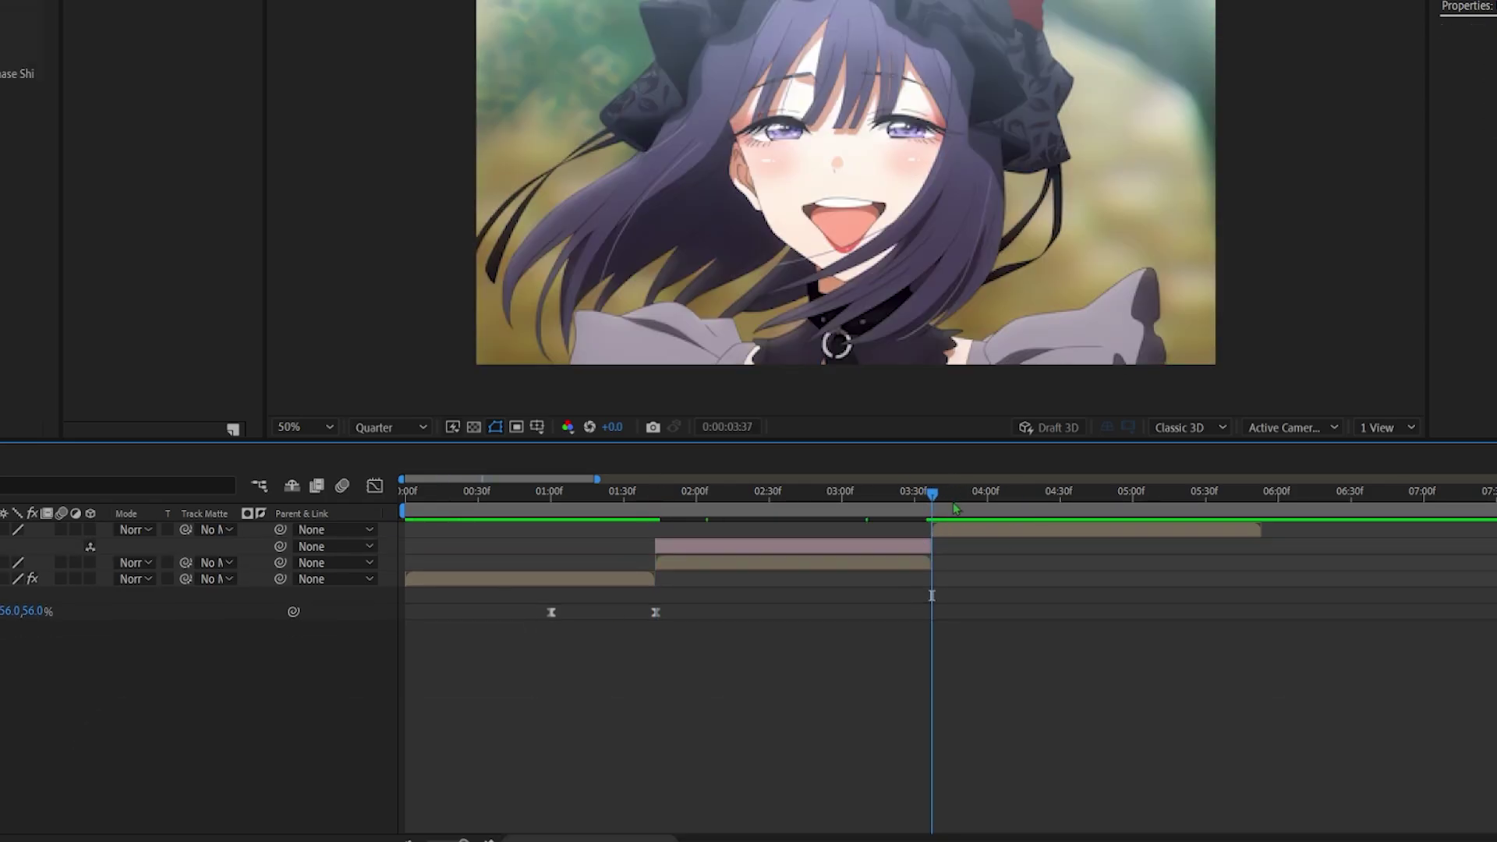
Step: Draw a circular mask around the character's face on the second clip at 0:00:01:43
drag(934, 494, 843, 494)
drag(628, 522, 659, 522)
click(709, 565)
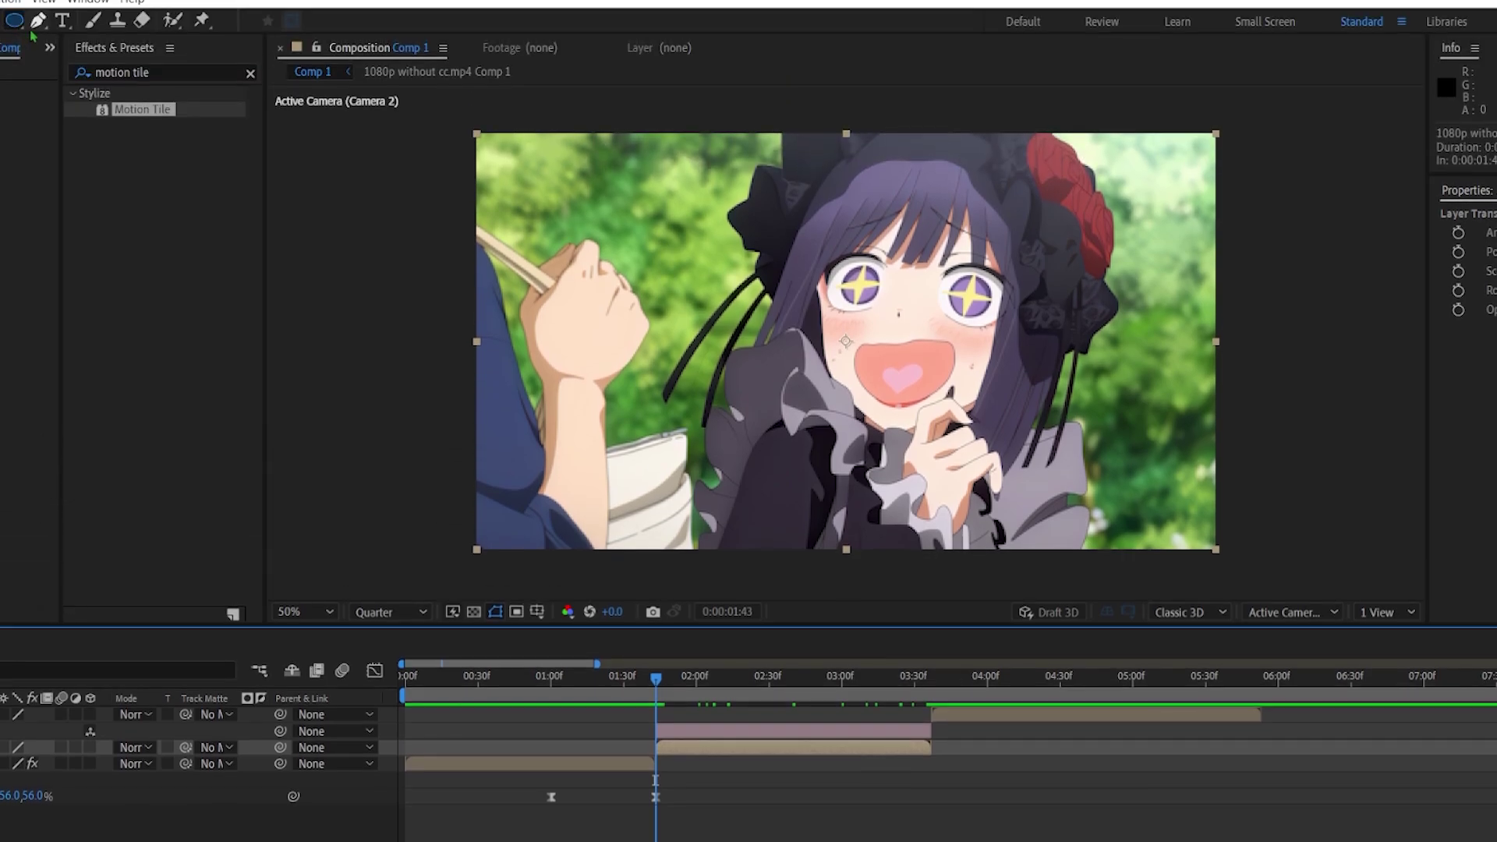
drag(723, 165, 1089, 533)
key(v)
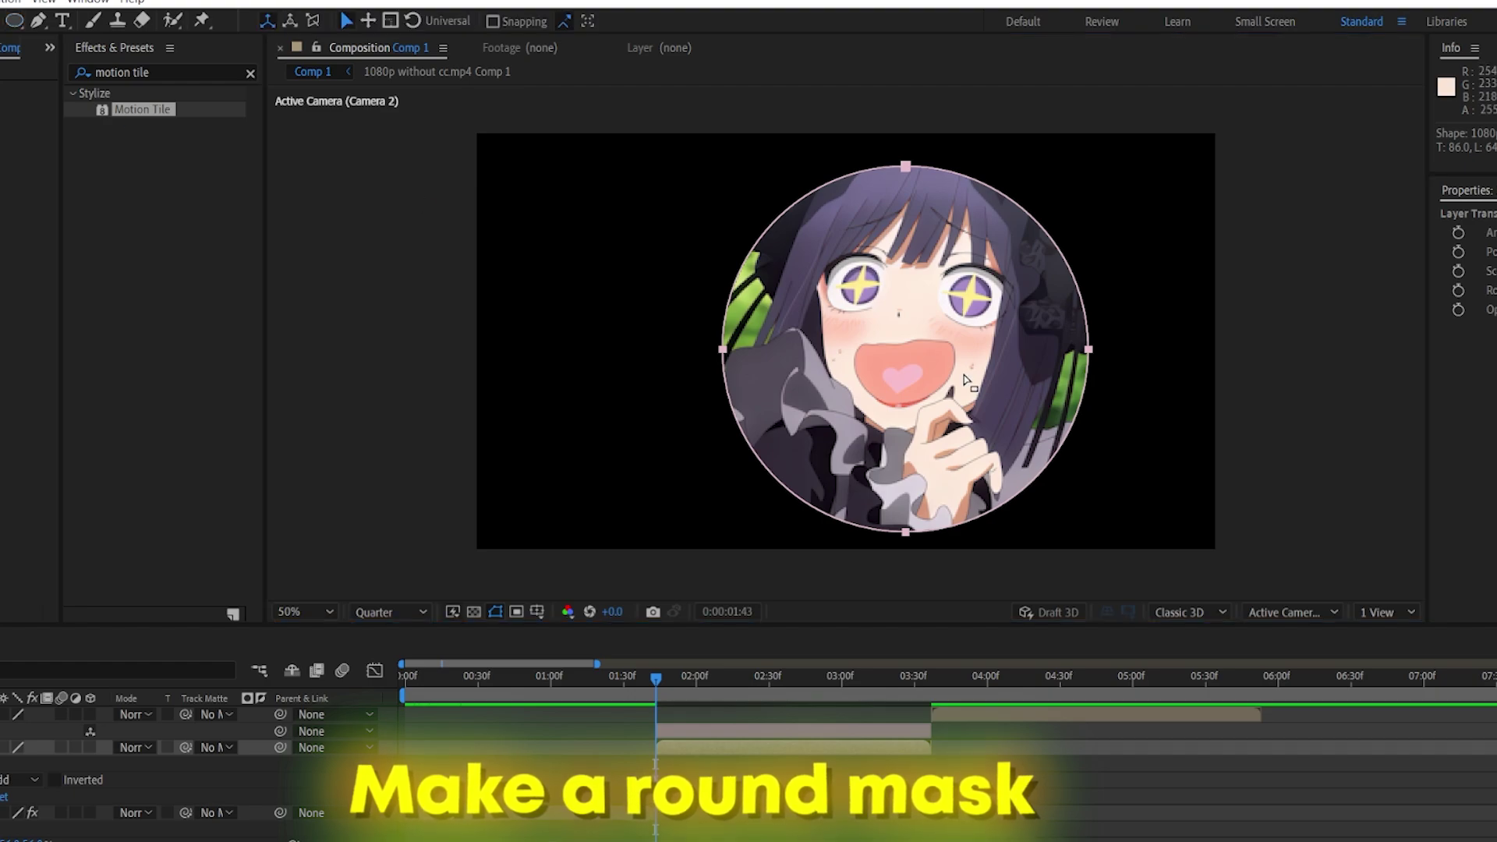
Step: Move the masked second clip so that its circle sits in the middle of the frame
click(786, 283)
drag(738, 315, 671, 301)
click(697, 766)
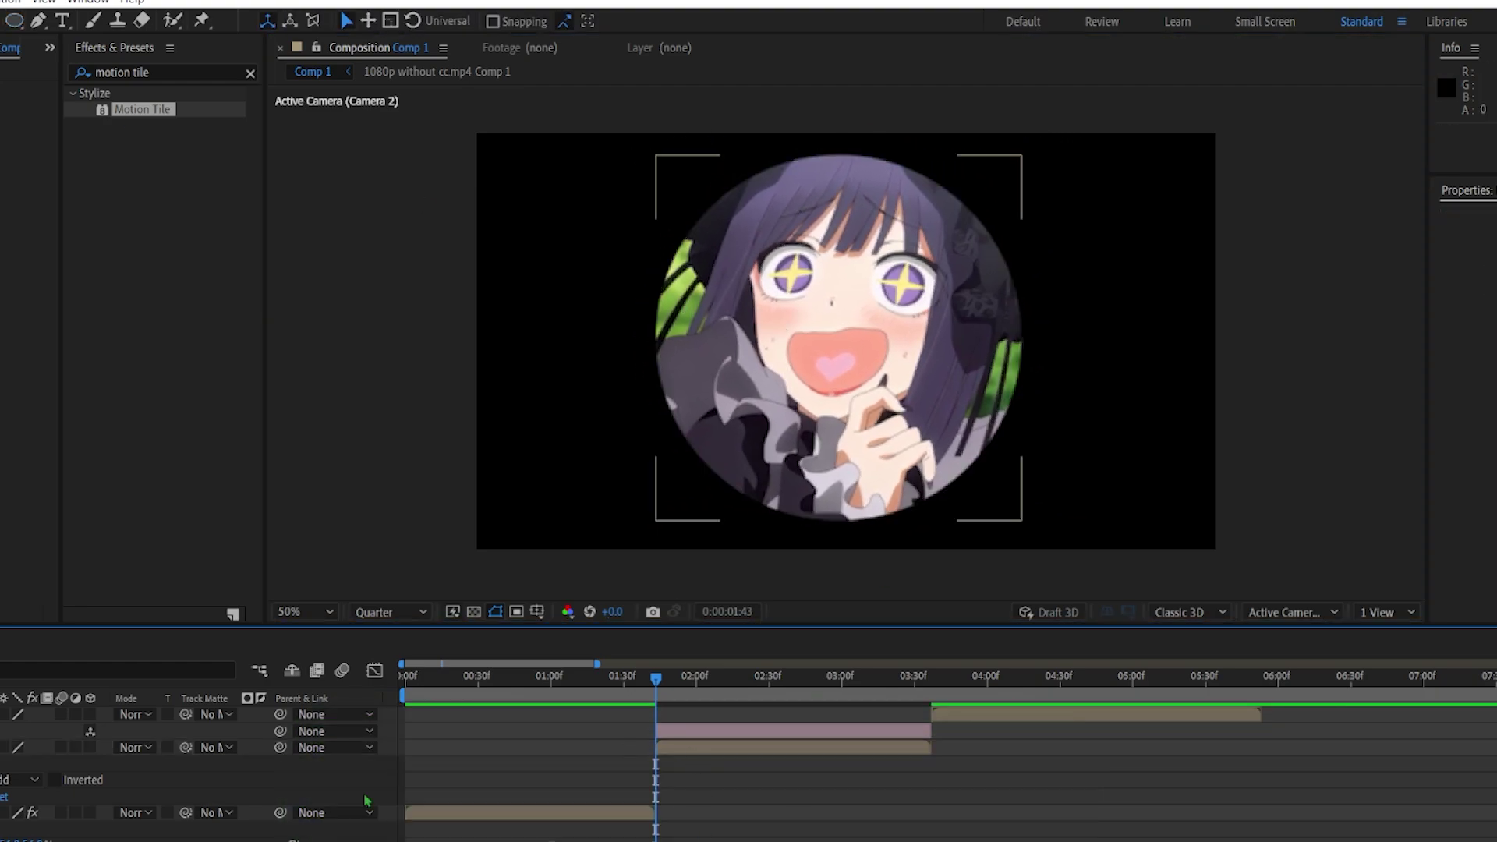
Step: Make the masked second clip a 3D layer and reveal its scale property
click(90, 747)
click(712, 747)
key(s)
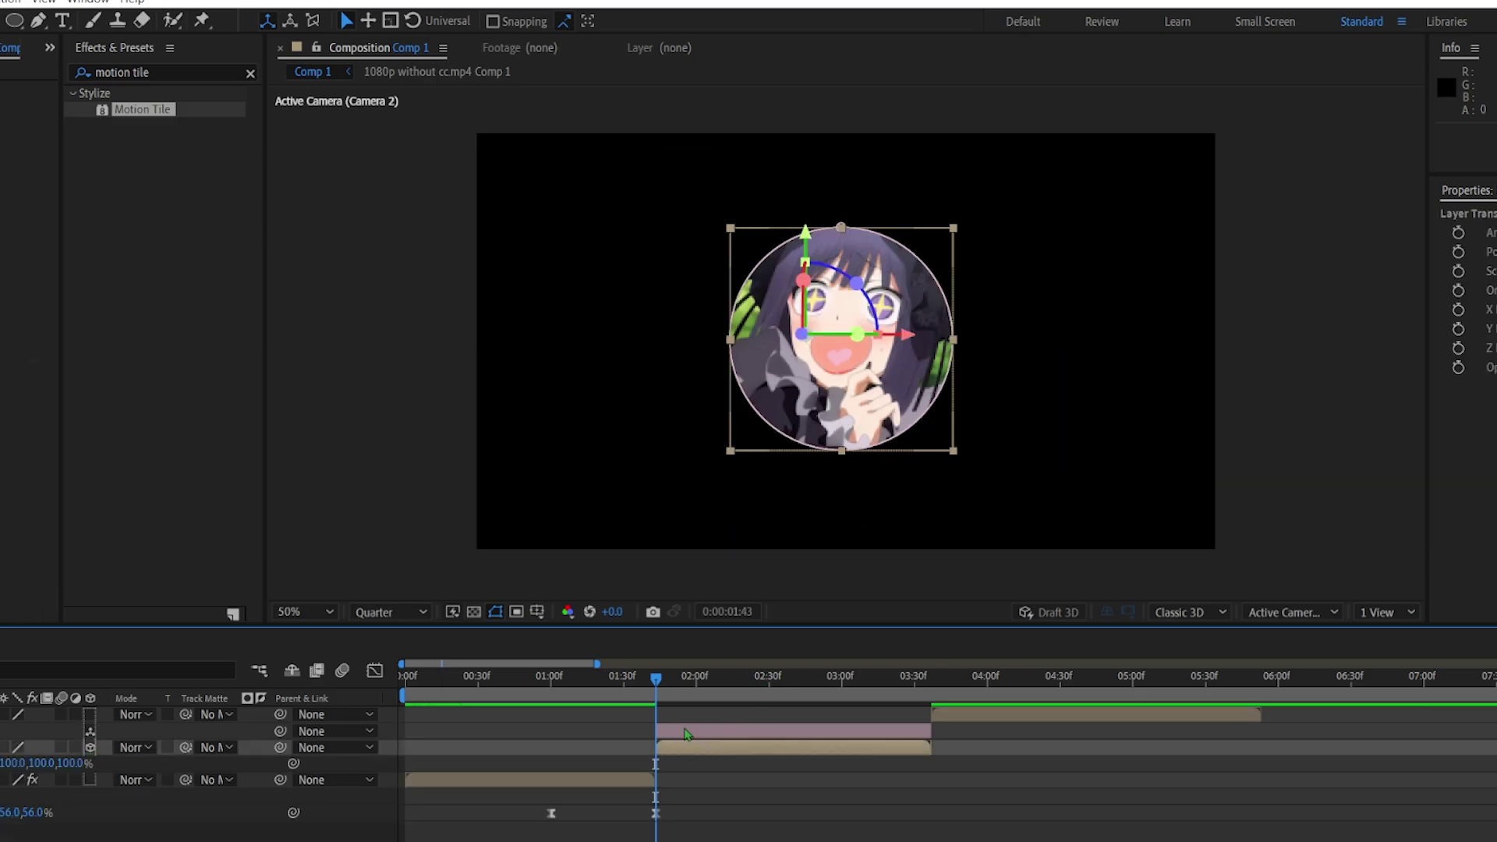
Step: Reveal the camera's transform and camera options and set a first zoom keyframe at 0:00:01:43
click(685, 731)
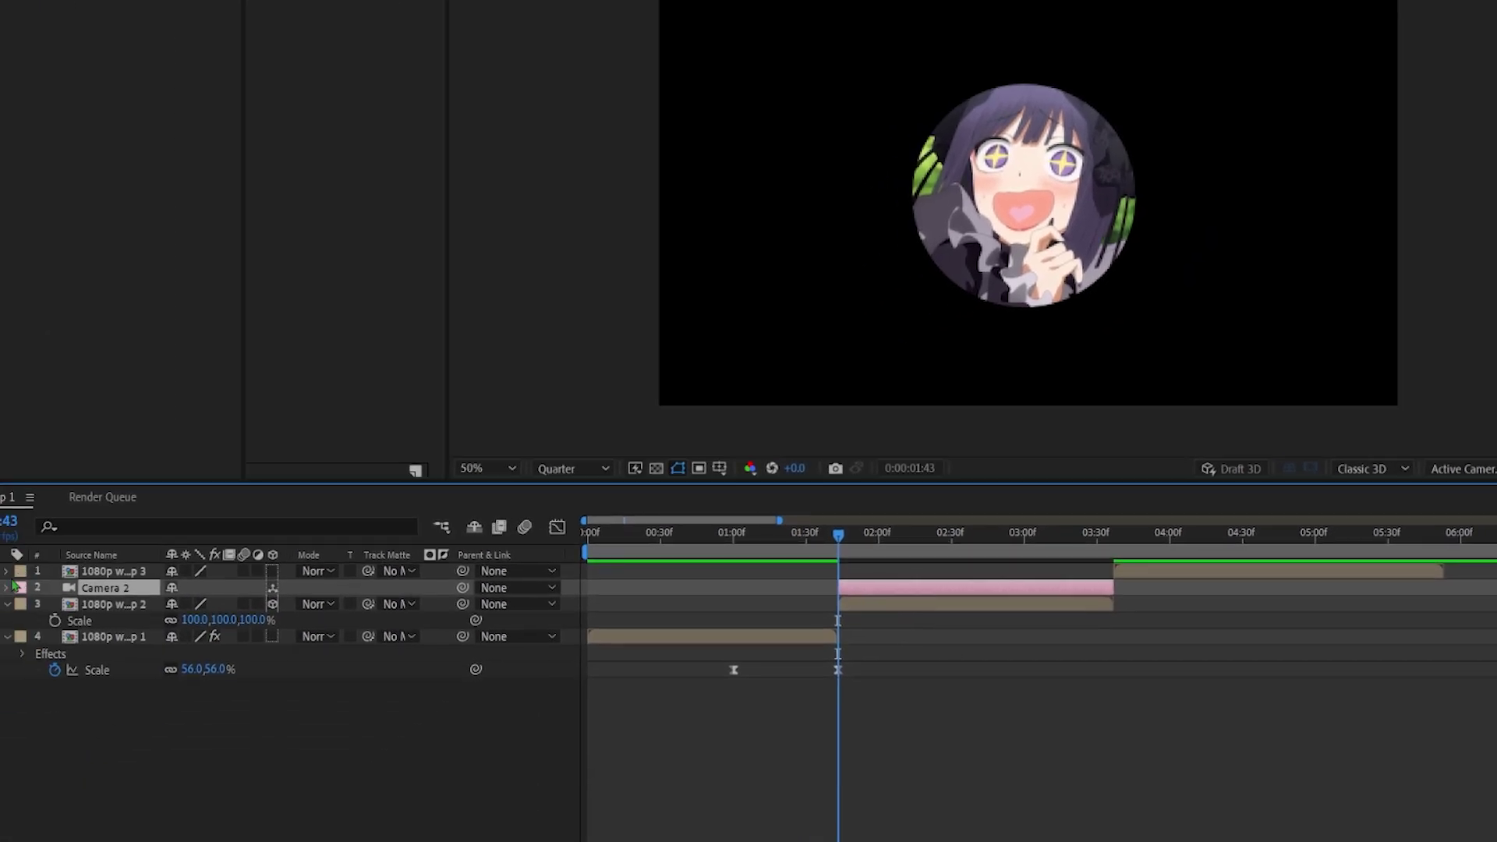
click(7, 588)
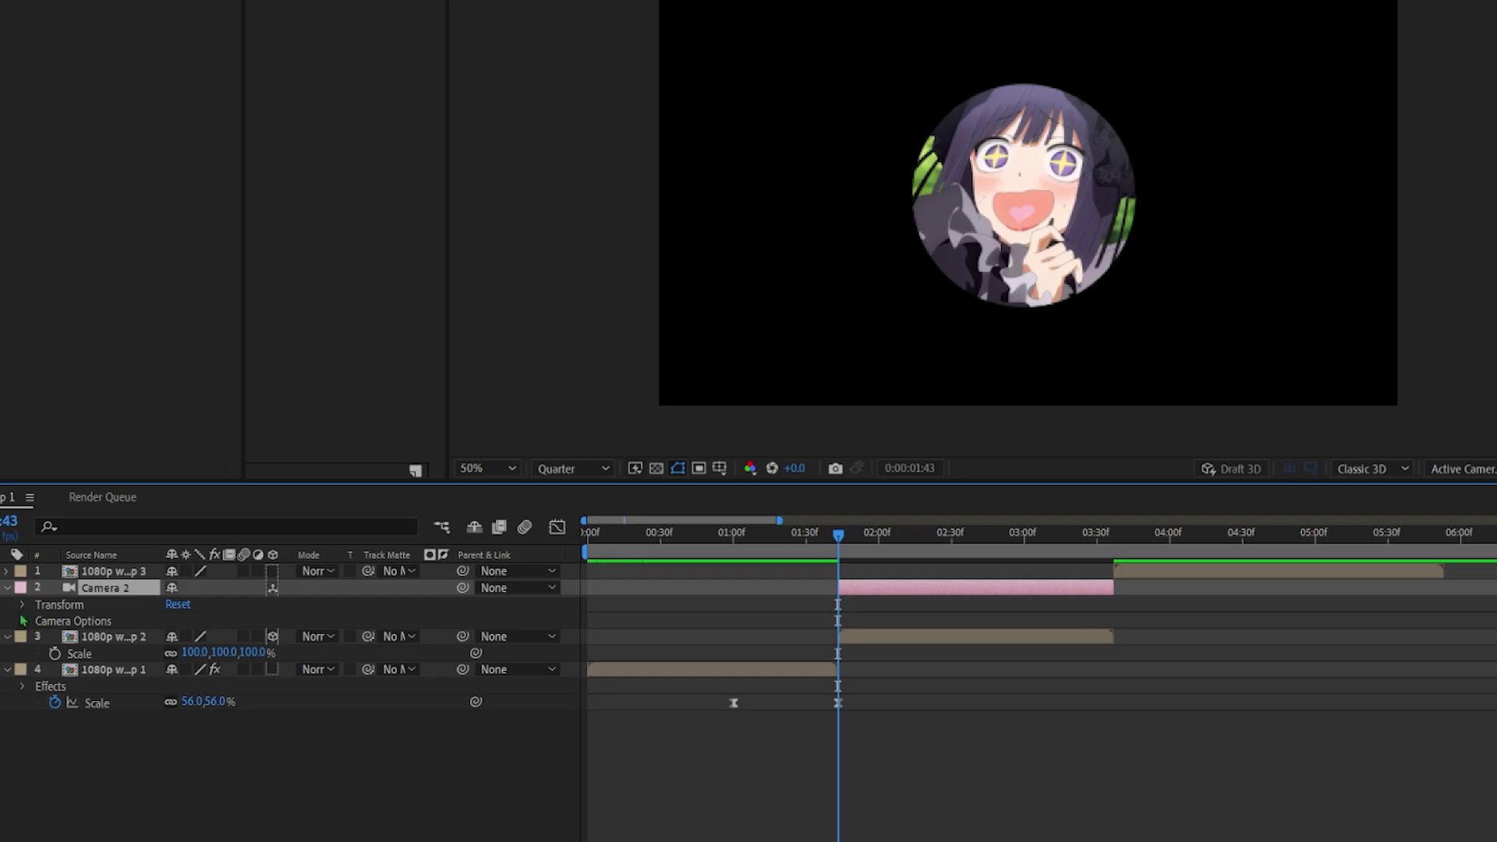
click(22, 604)
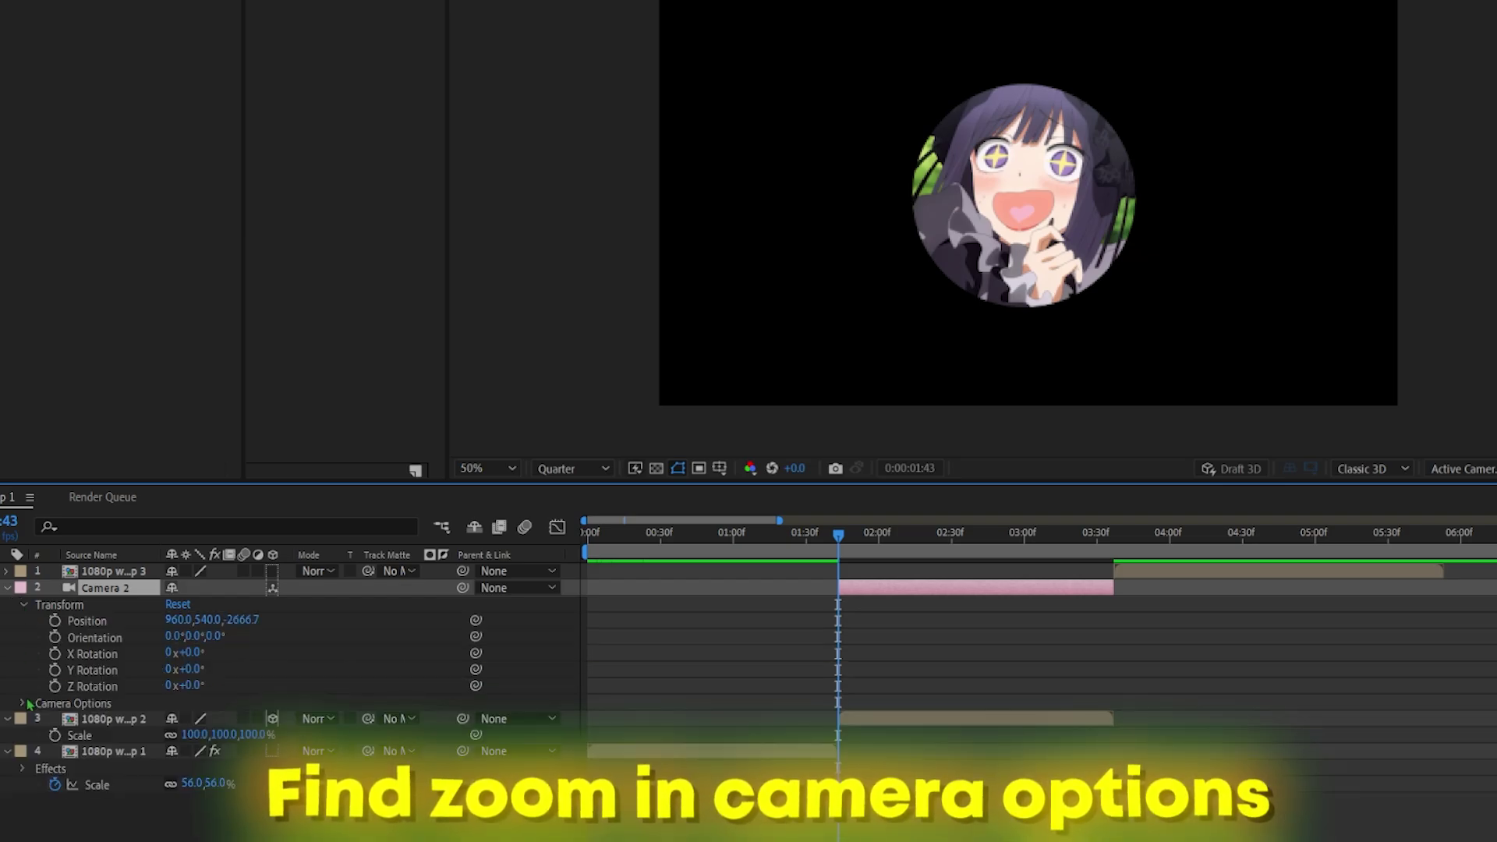
click(25, 703)
scroll(28, 701, down, 2)
click(56, 622)
scroll(1043, 708, up, 2)
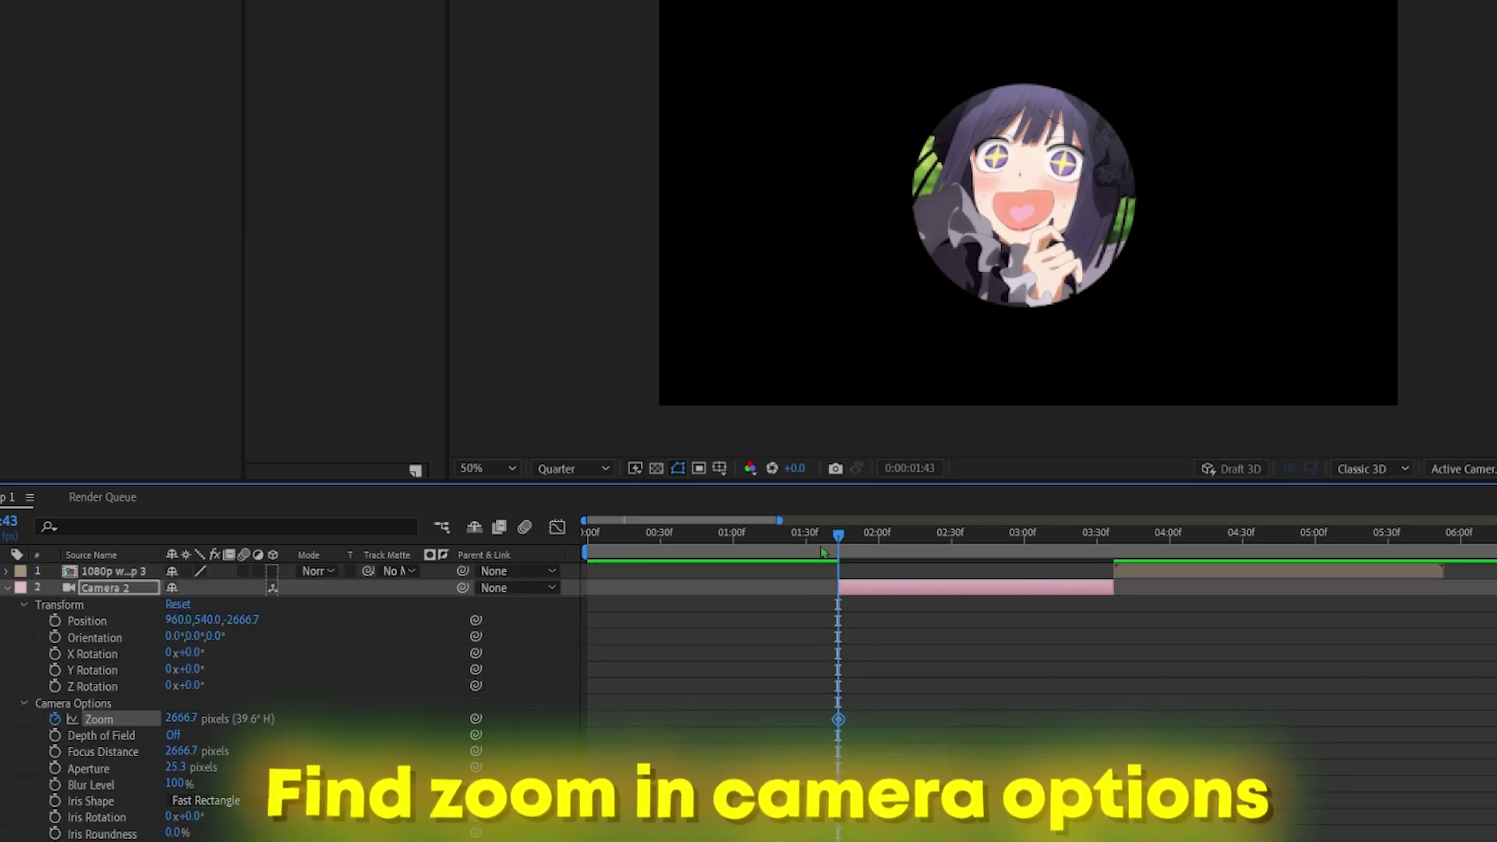
Step: Raise the camera's zoom to 9000.7 pixels at 0:00:01:44 so the masked circle nearly fills the frame width
drag(838, 535, 849, 571)
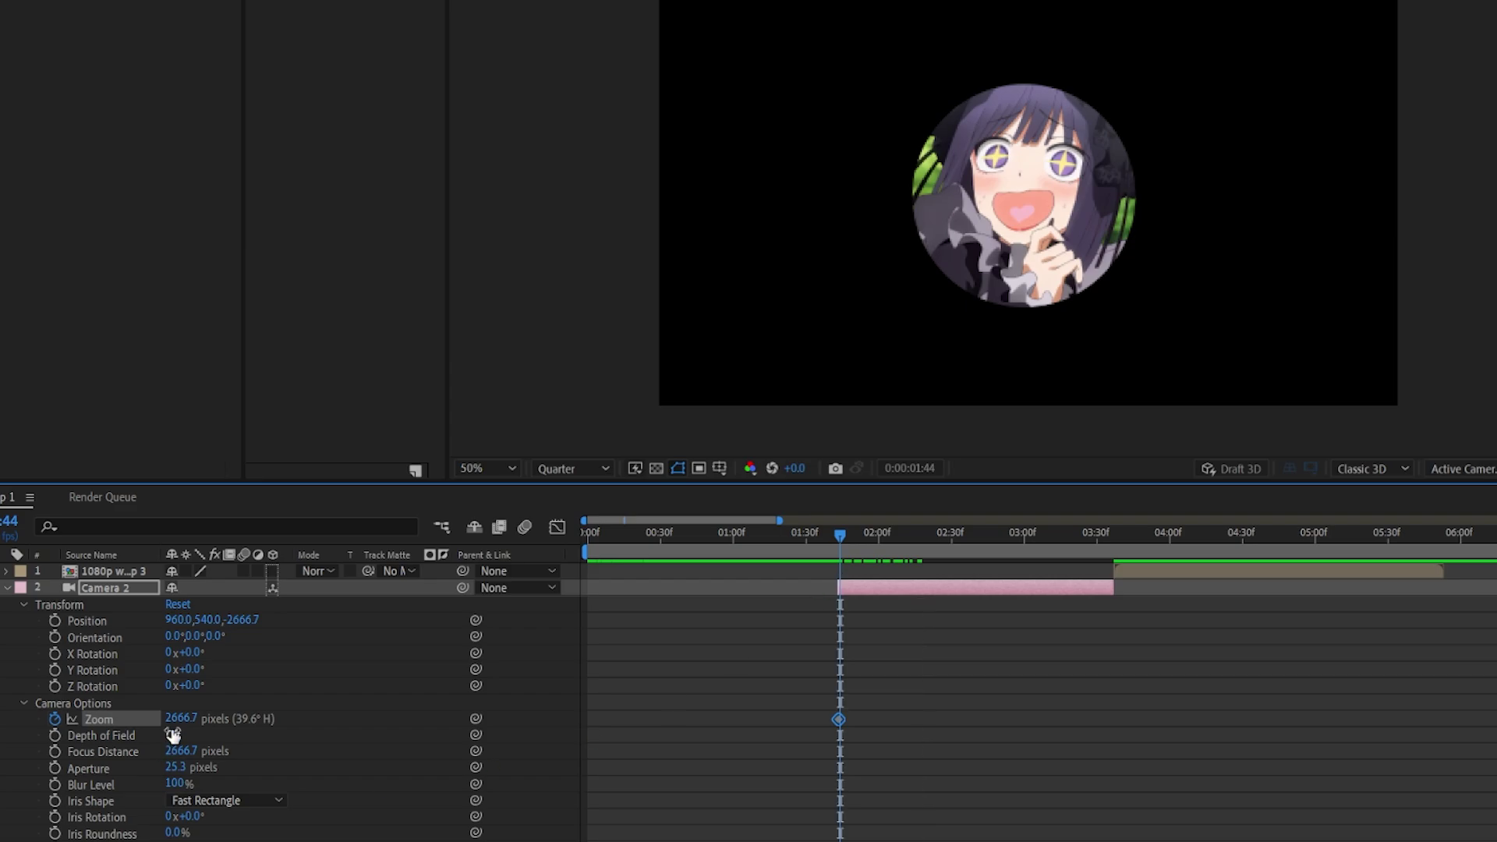
drag(209, 715, 350, 717)
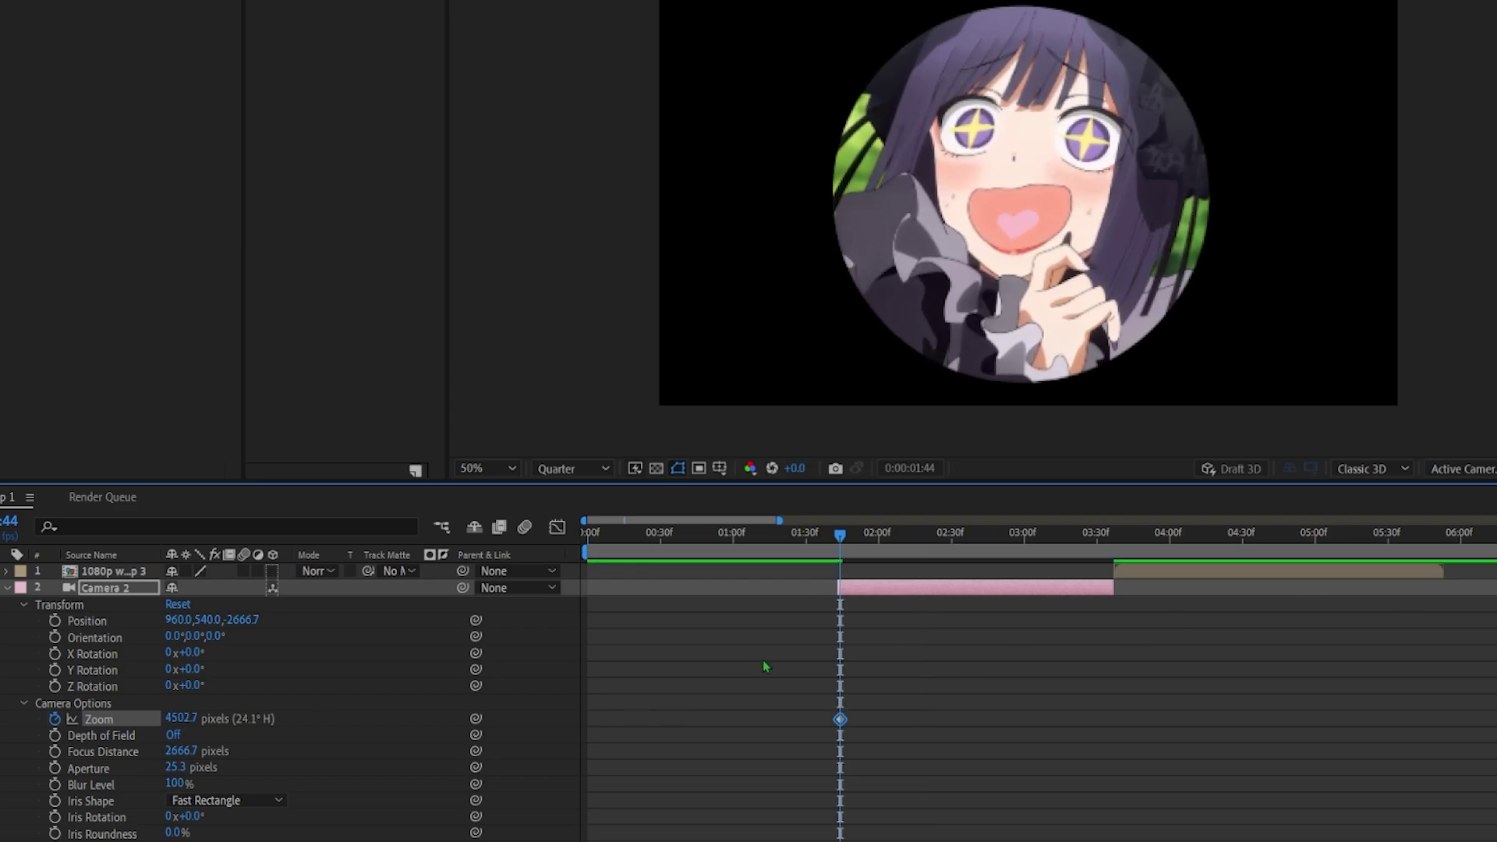
drag(184, 728, 336, 728)
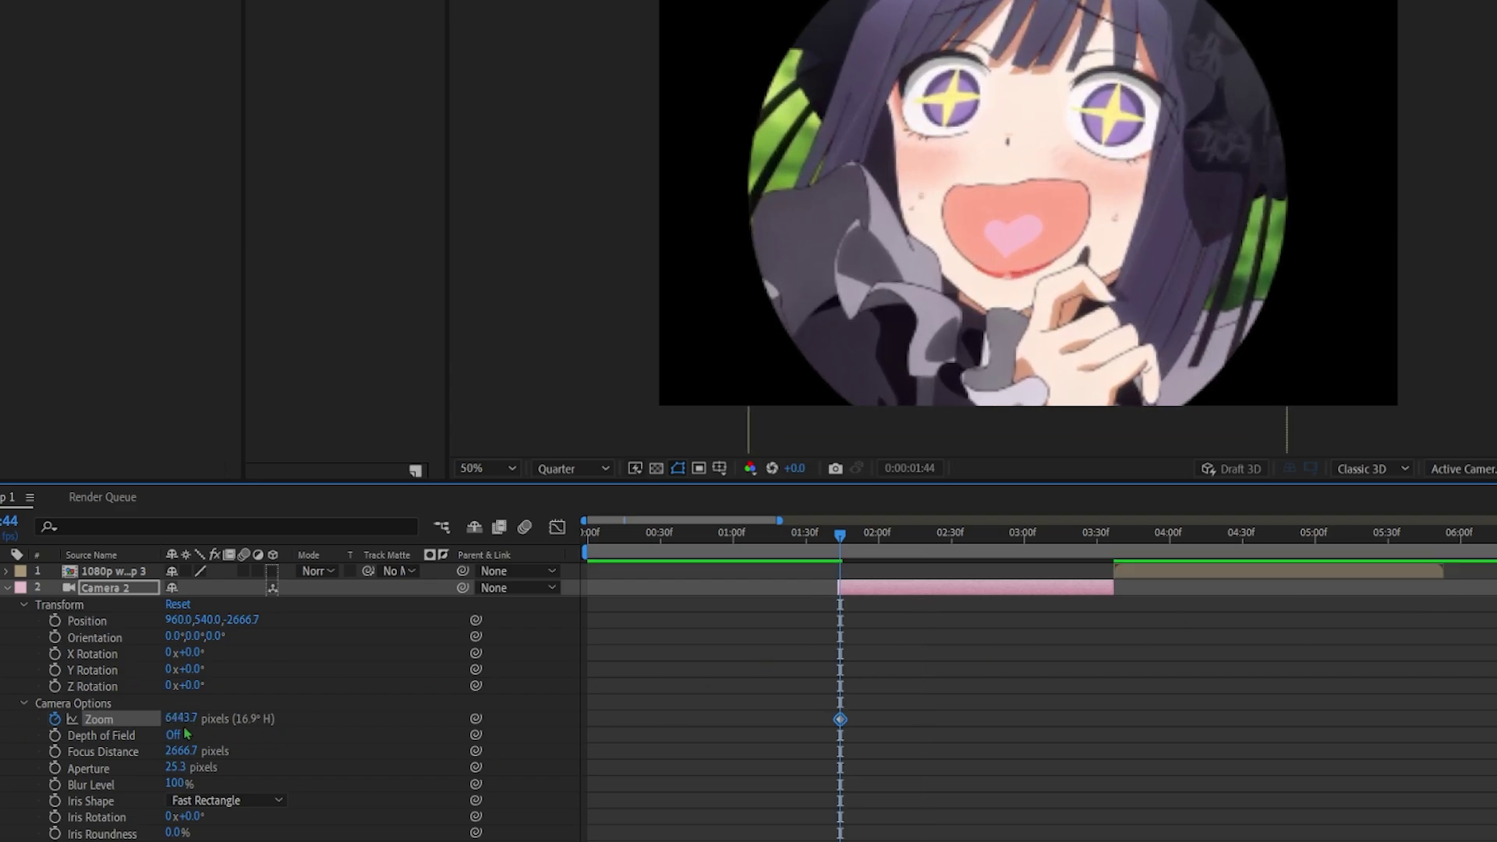
drag(180, 730, 433, 689)
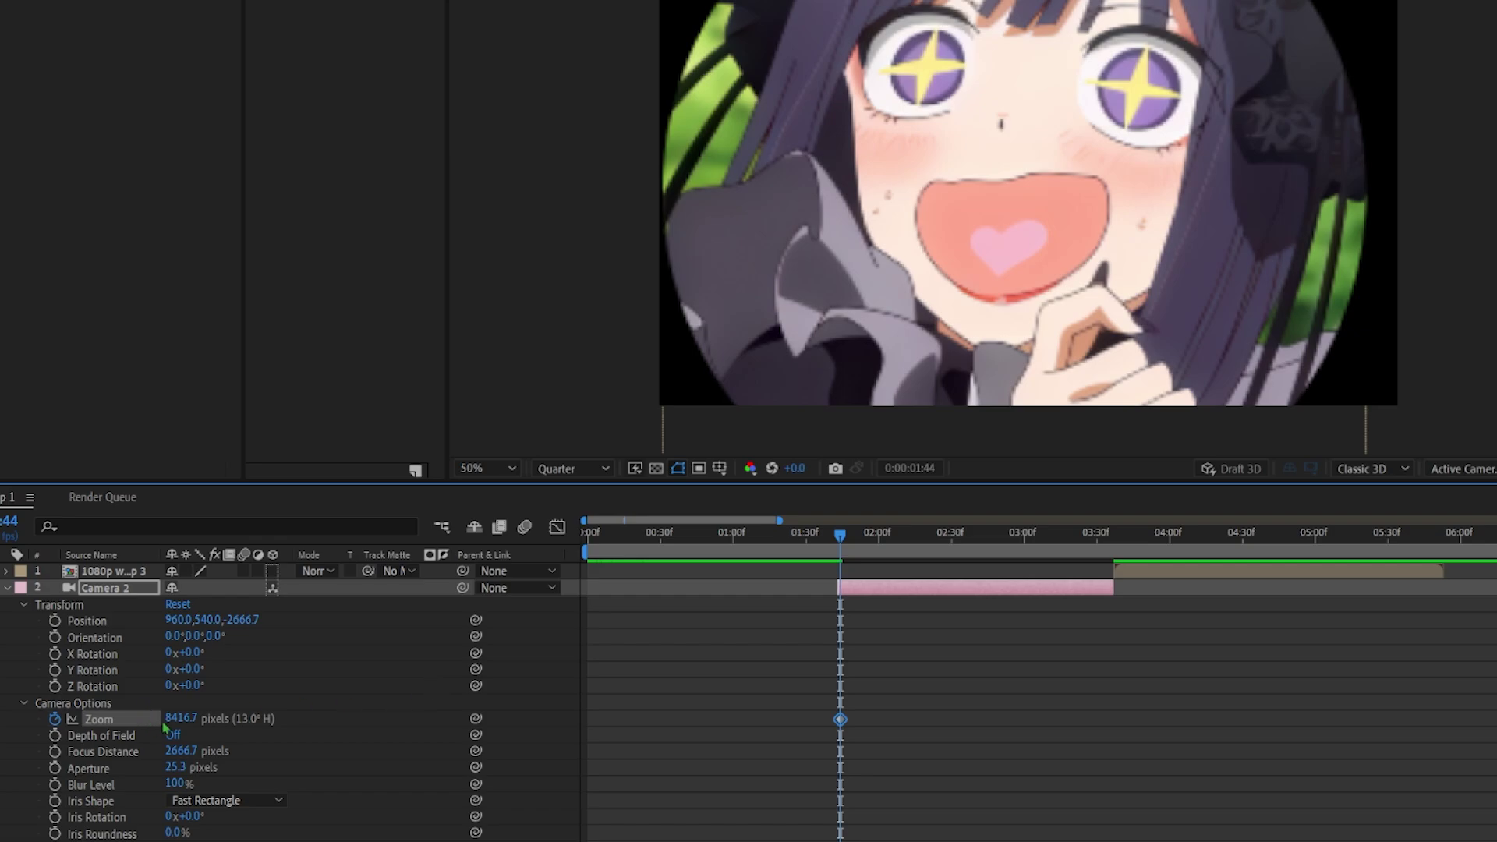
drag(164, 728, 701, 706)
key(semicolon)
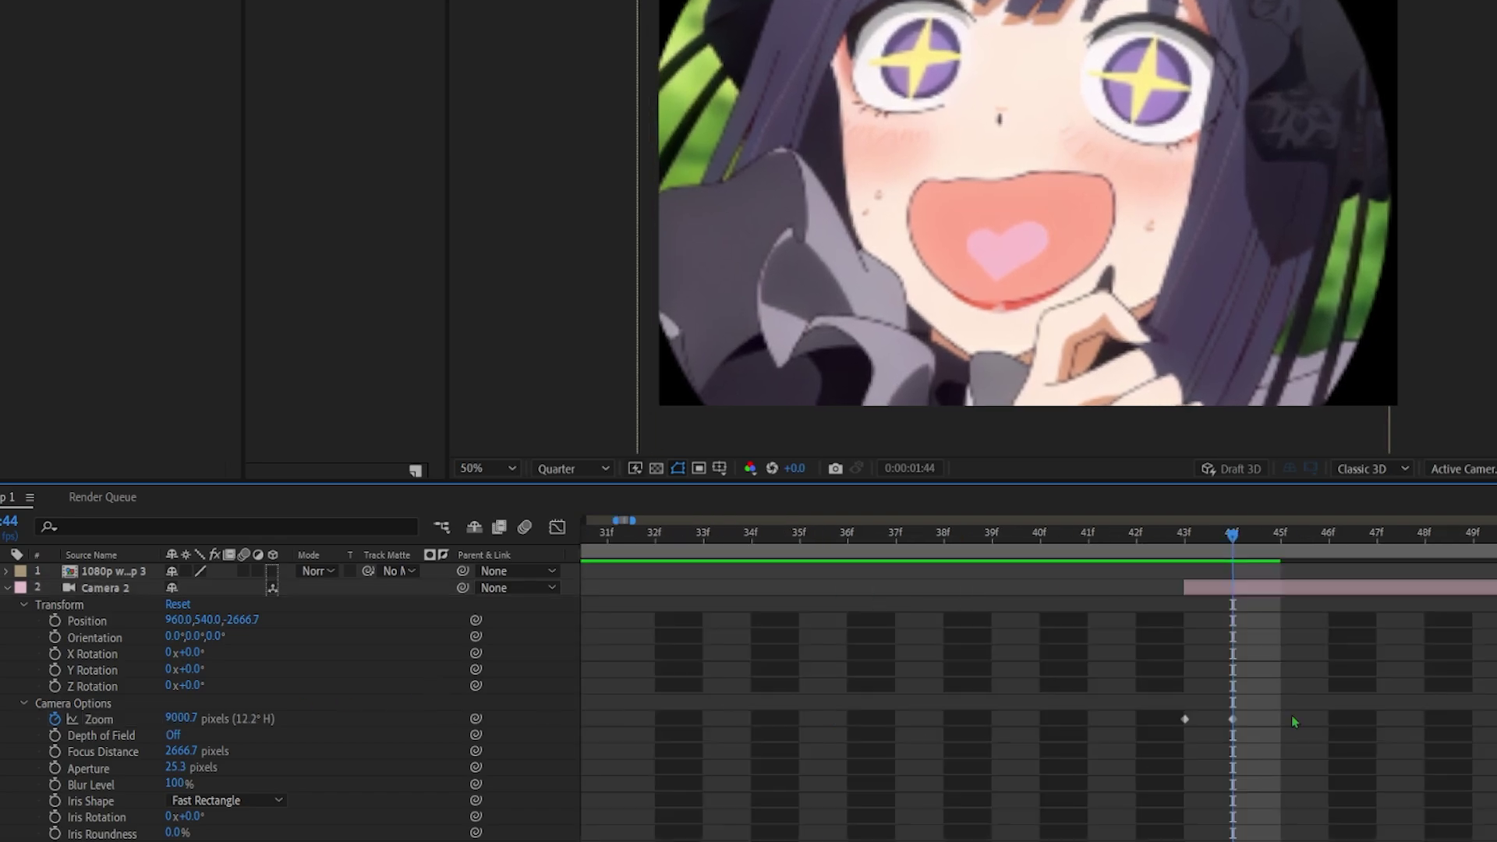
double_click(1186, 720)
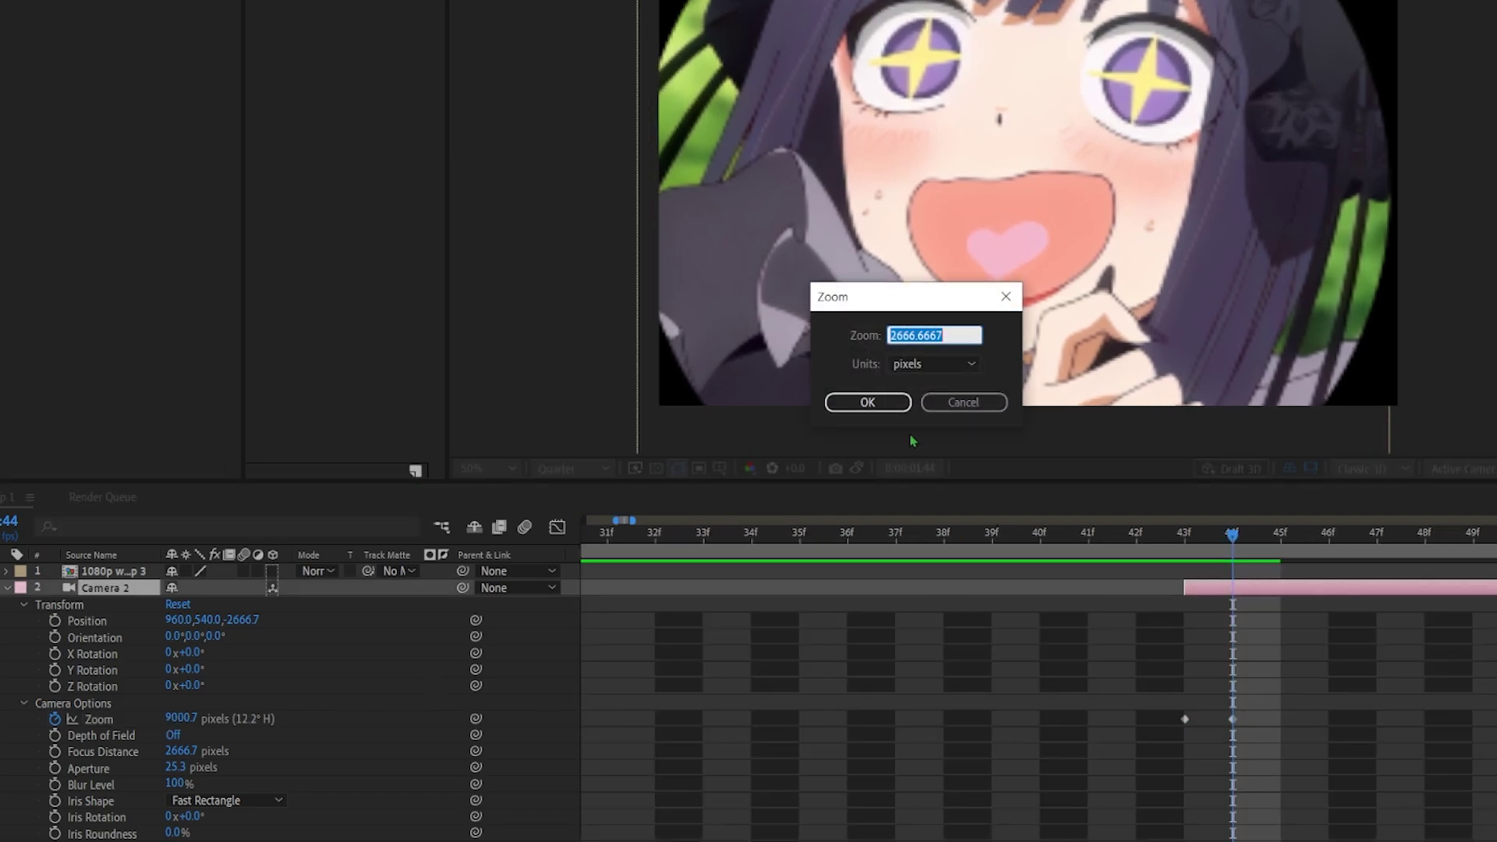
click(961, 404)
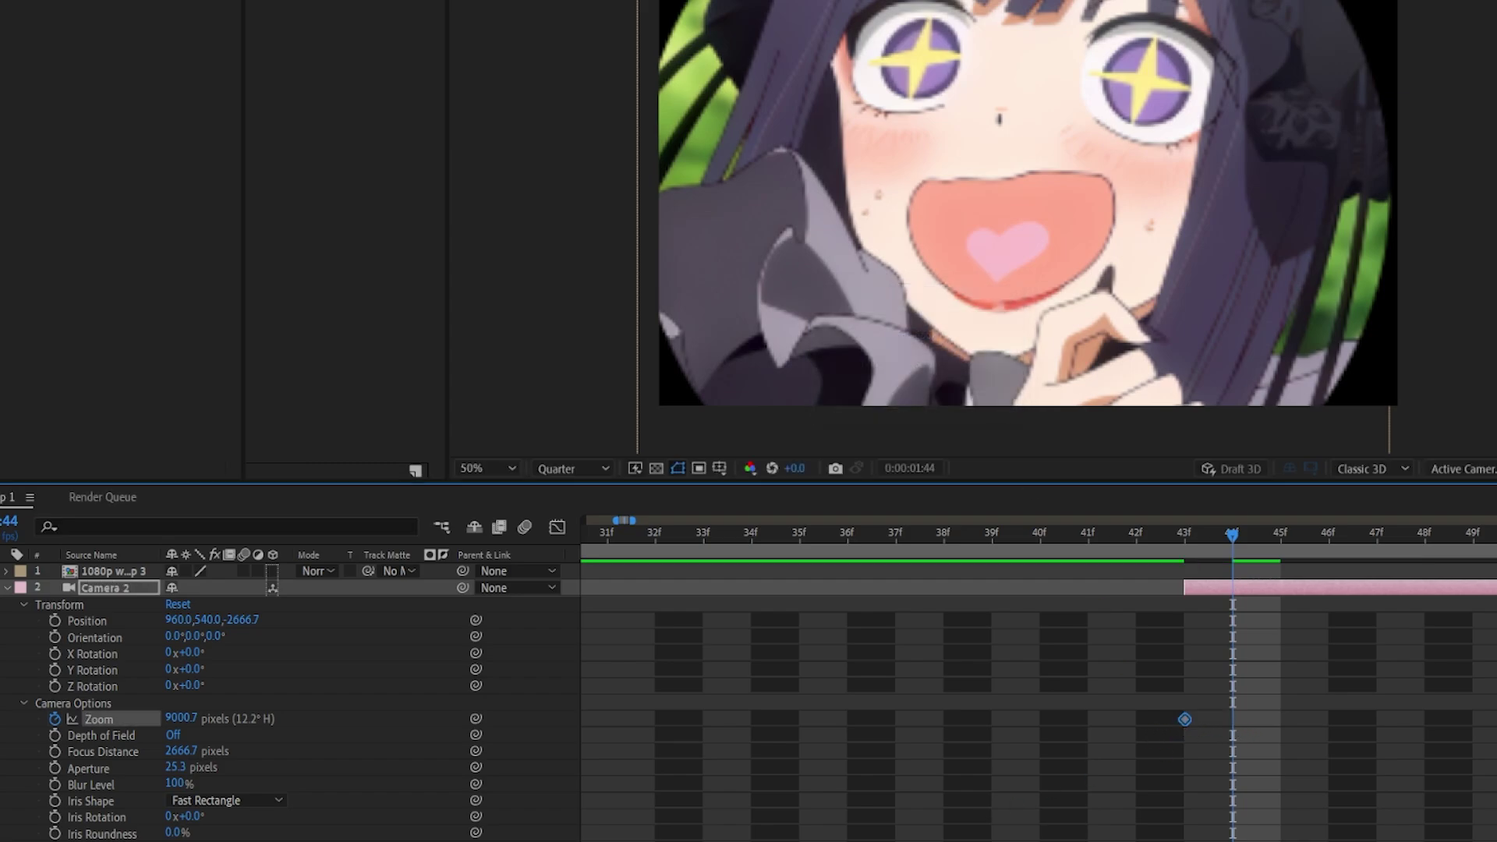
Step: Set the camera's zoom to 1260 pixels at 0:00:03:33, near the end of the second clip
key(minus)
key(minus)
key(minus)
key(minus)
key(minus)
key(minus)
key(equal)
drag(810, 536, 1034, 562)
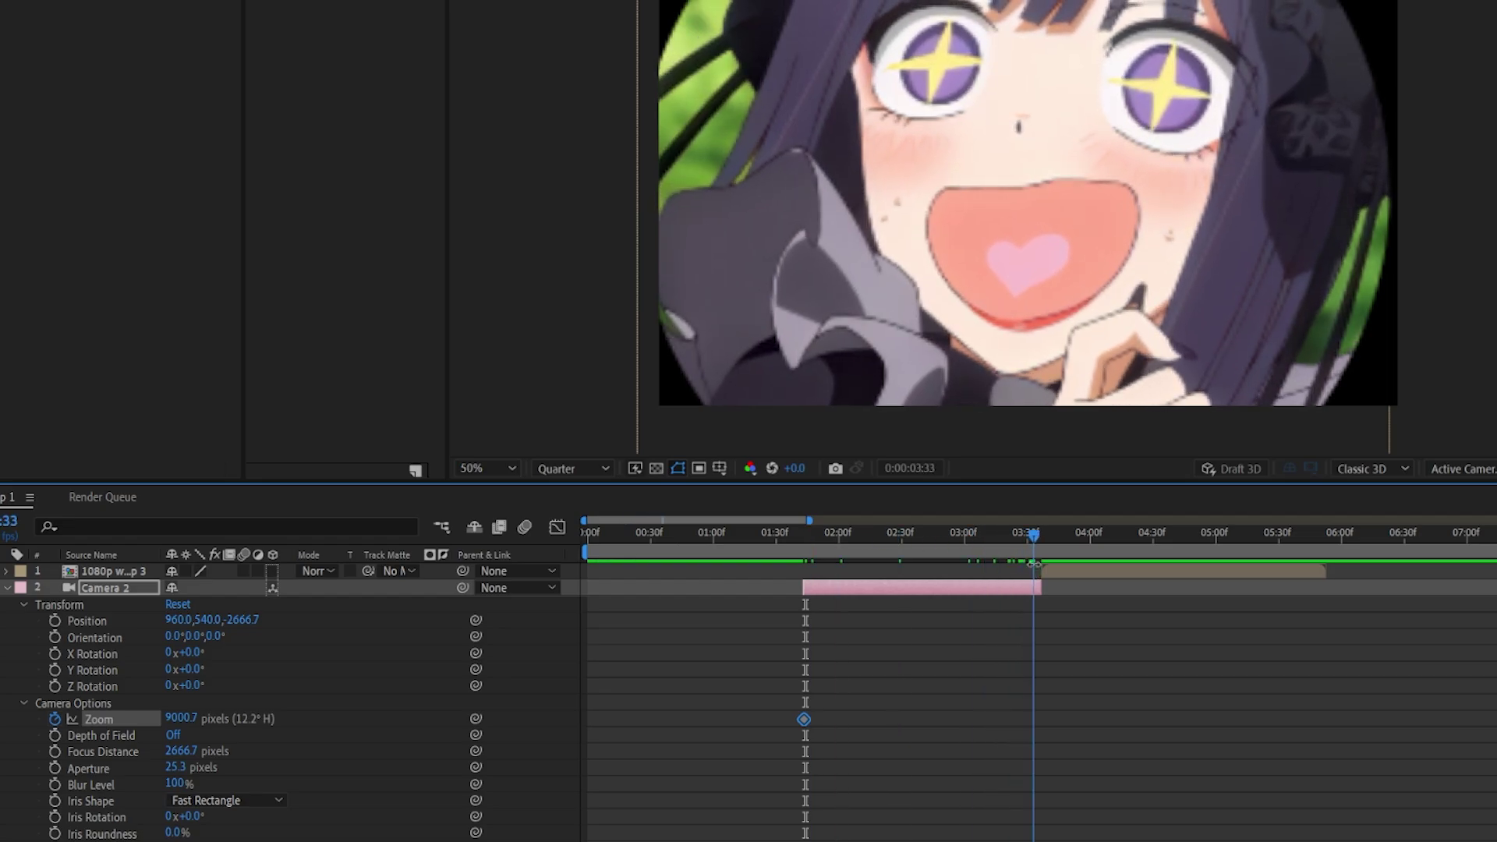
drag(175, 720, 0, 686)
click(187, 719)
text(2600)
key(Return)
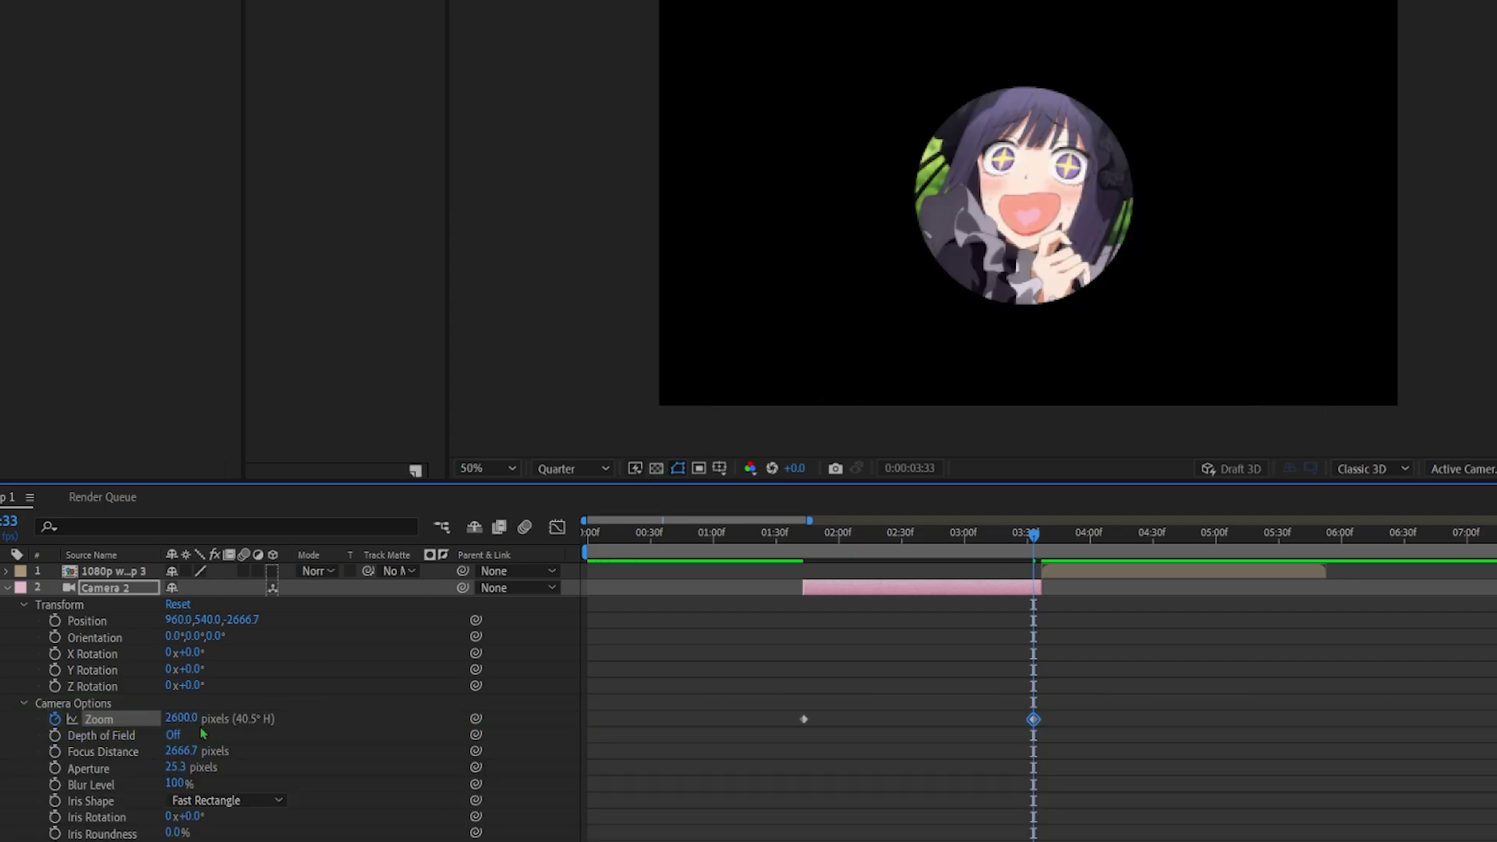
drag(182, 718, 0, 723)
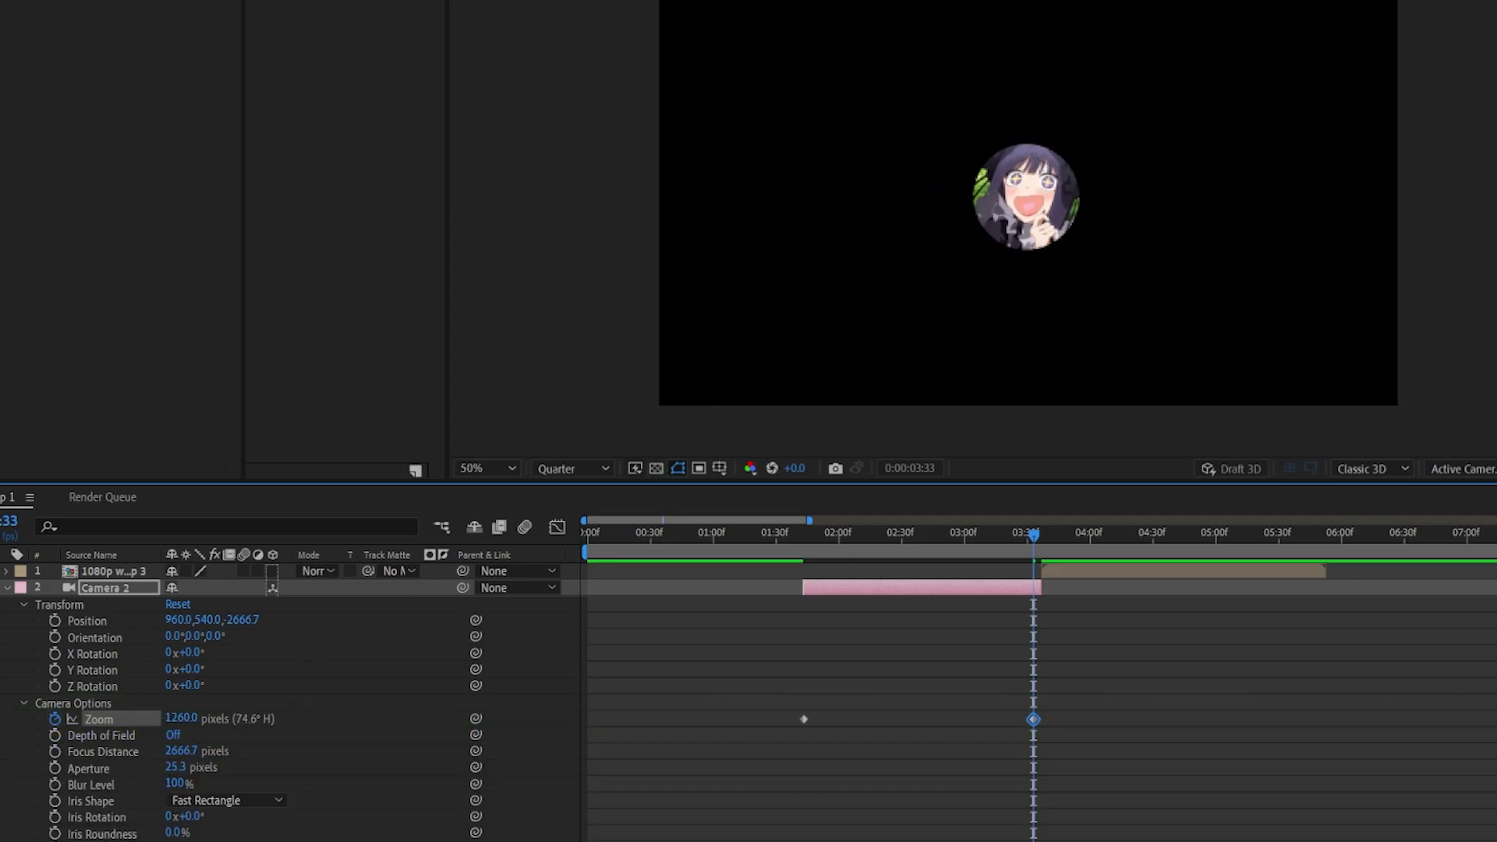
Step: Preview the camera zoom and apply Easy Ease to both zoom keyframes
click(1204, 728)
drag(1028, 540, 752, 574)
key(space)
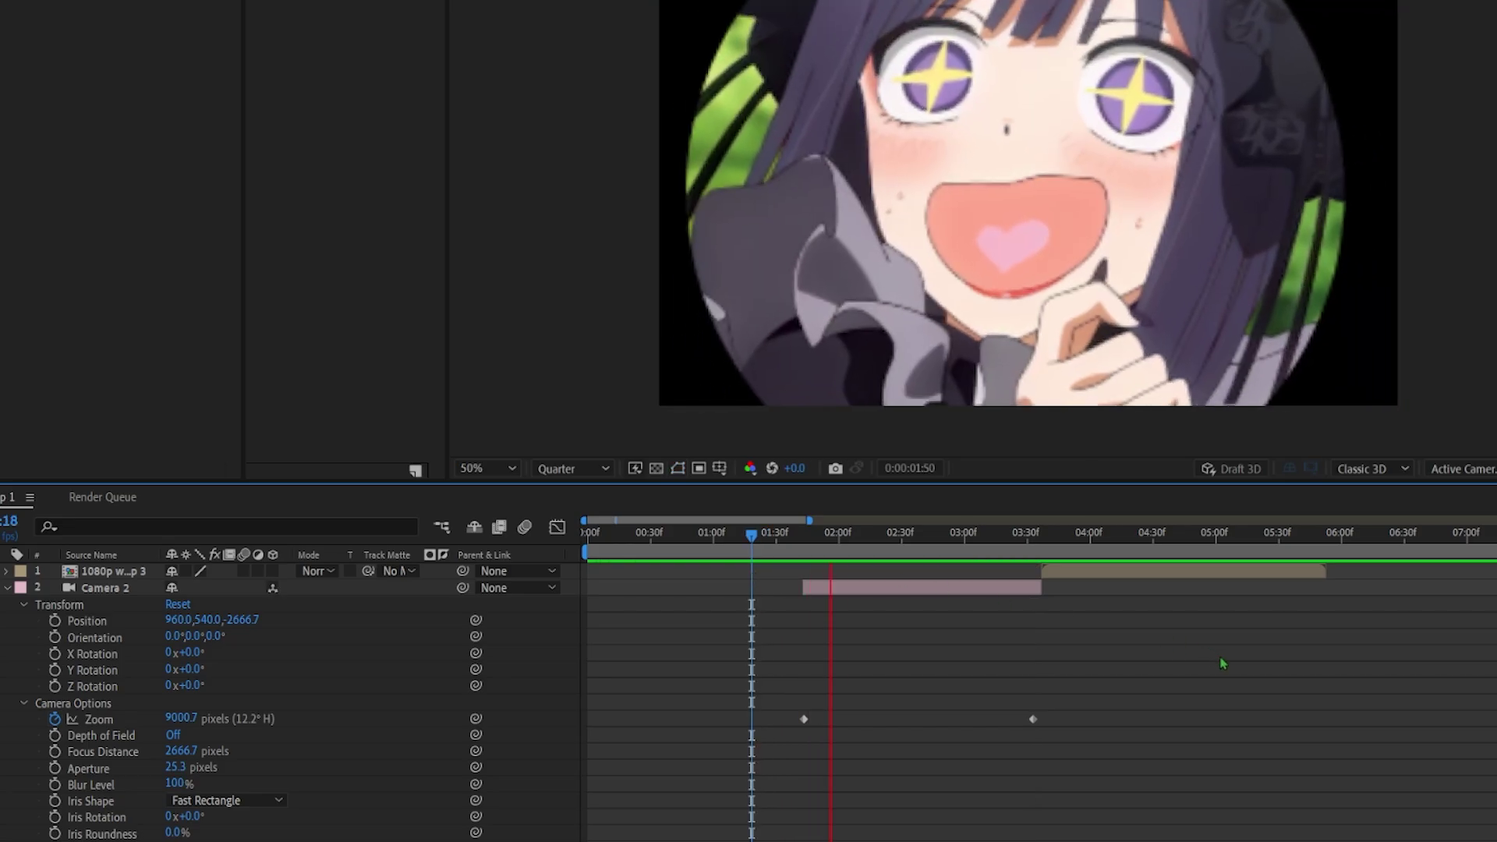
key(space)
drag(1162, 765, 628, 692)
key(F9)
click(1098, 757)
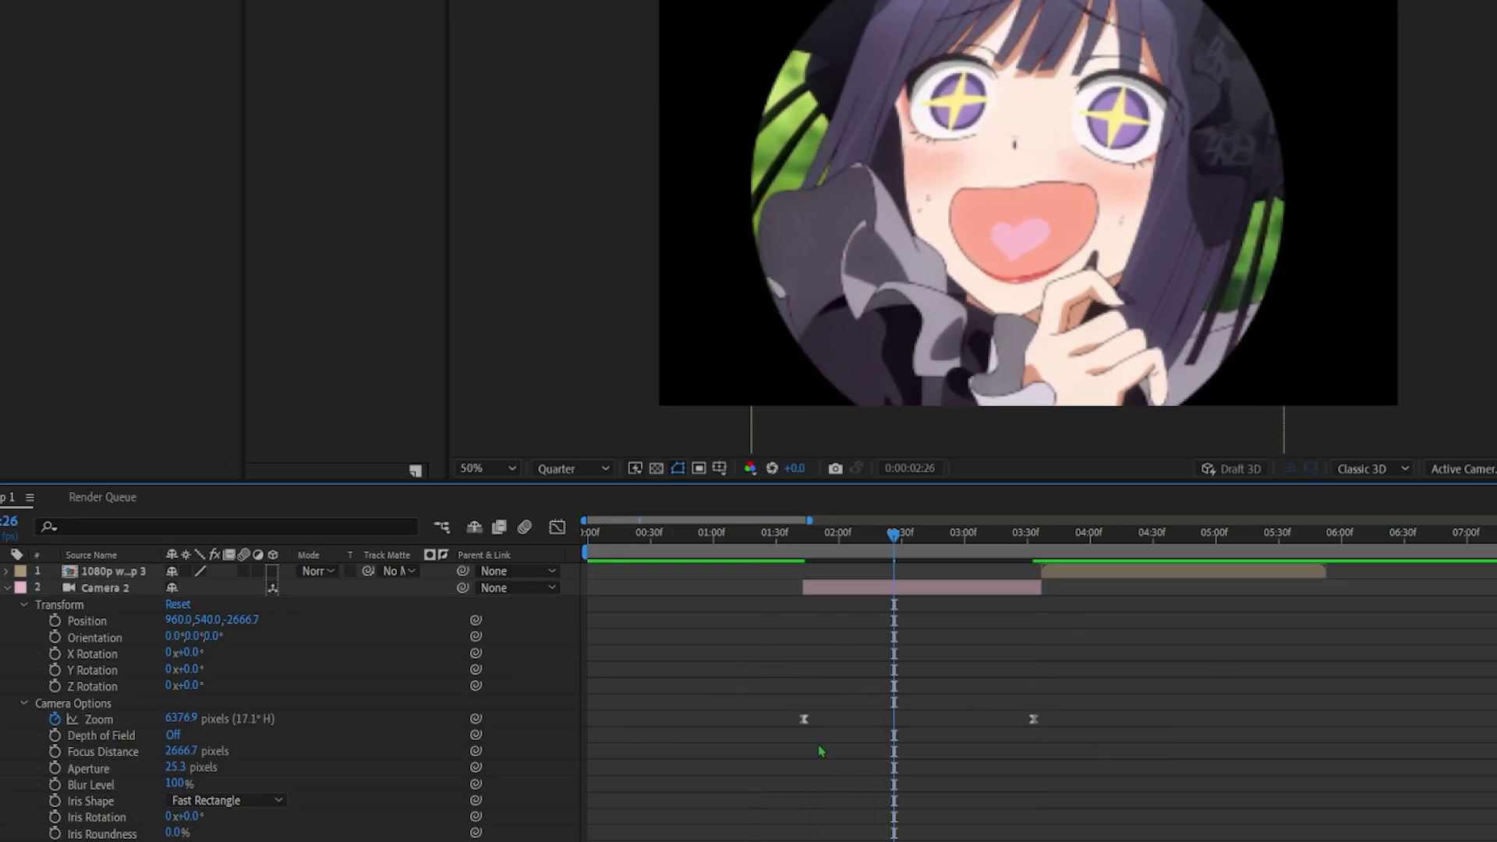
Step: Reshape the camera's zoom curve to drop steeply at first and level out gradually, and preview the transition
click(804, 720)
click(554, 530)
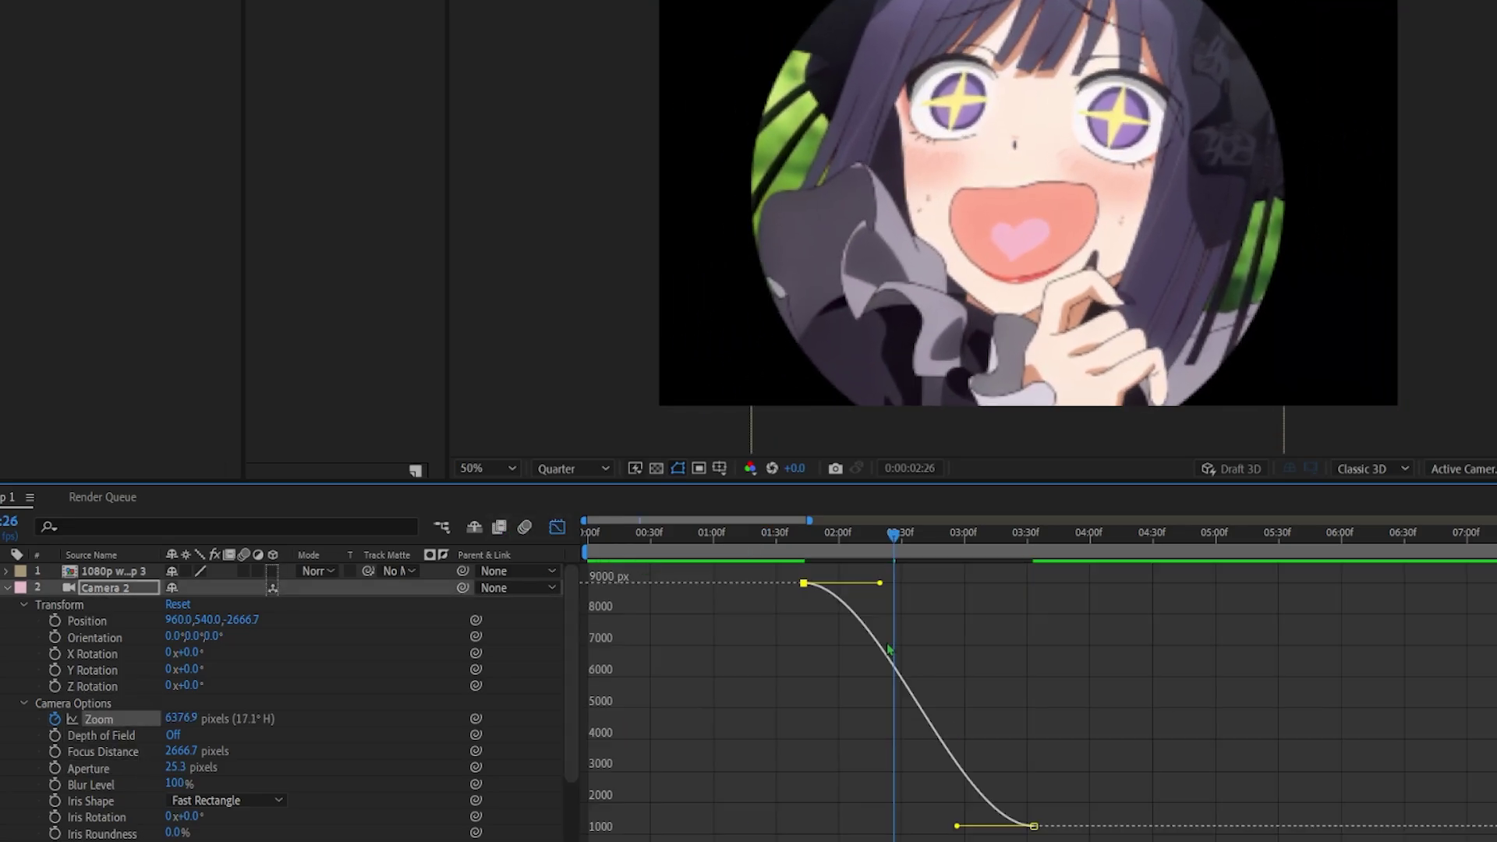
drag(879, 592, 818, 813)
drag(957, 826, 835, 822)
key(space)
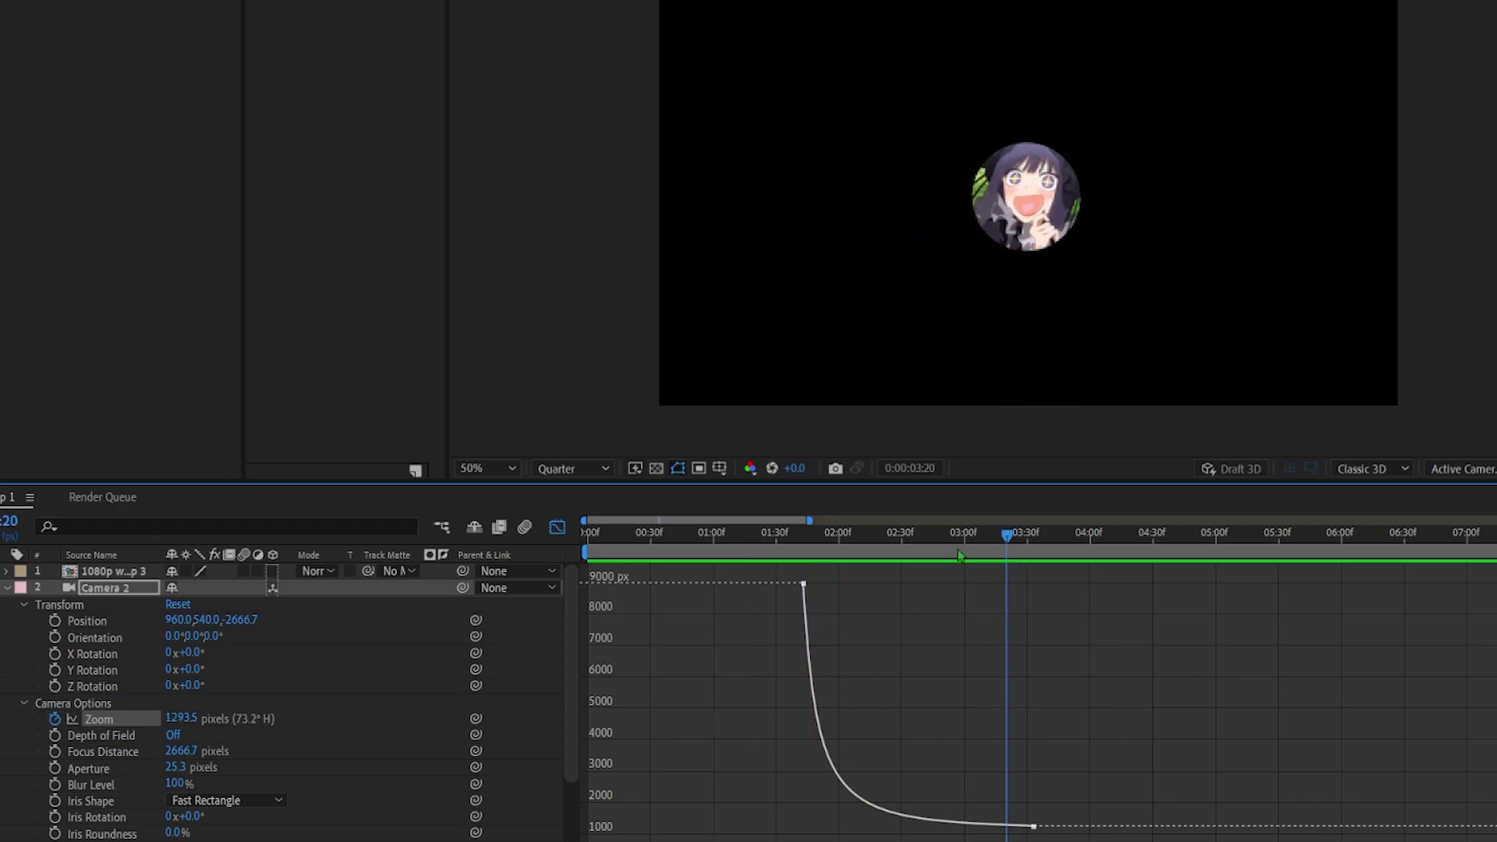
click(557, 526)
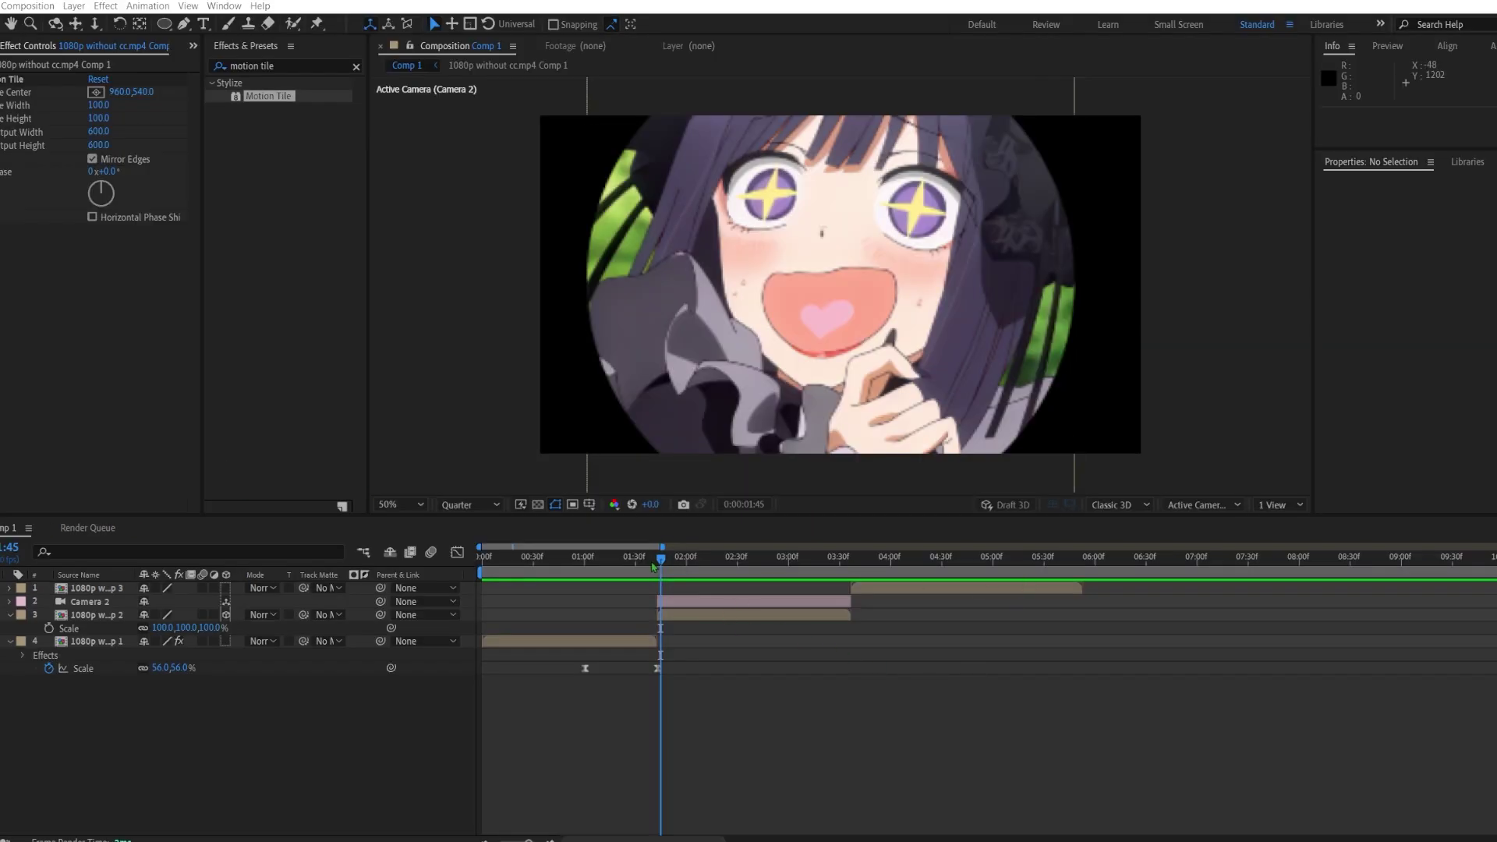
click(811, 583)
drag(811, 586, 642, 584)
key(space)
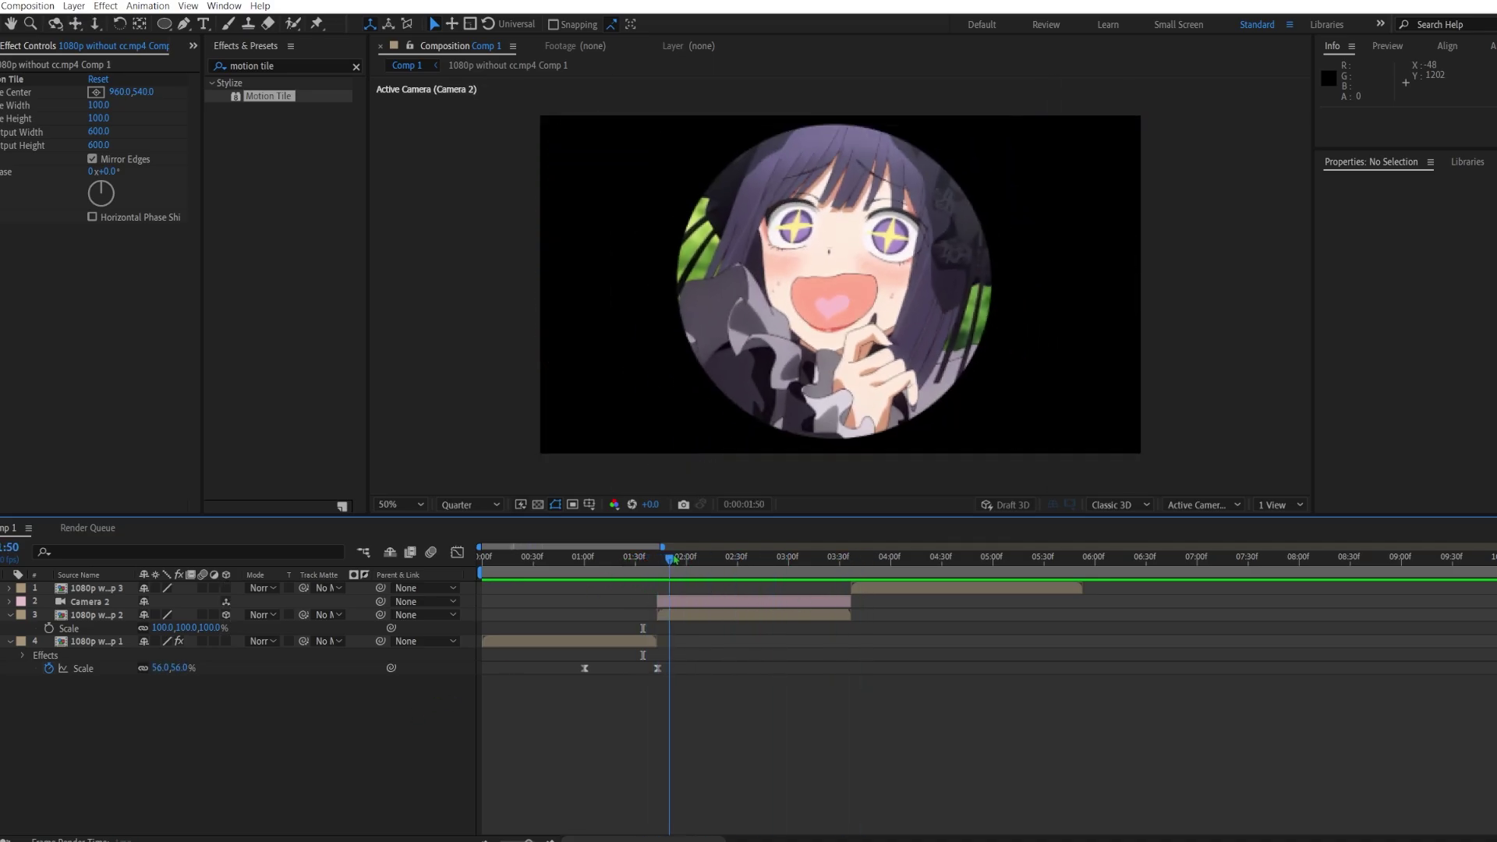
Step: Draw a circle about 714 px wide with a 17 px white stroke around the masked face at 0:00:02:03 and centre it
click(166, 23)
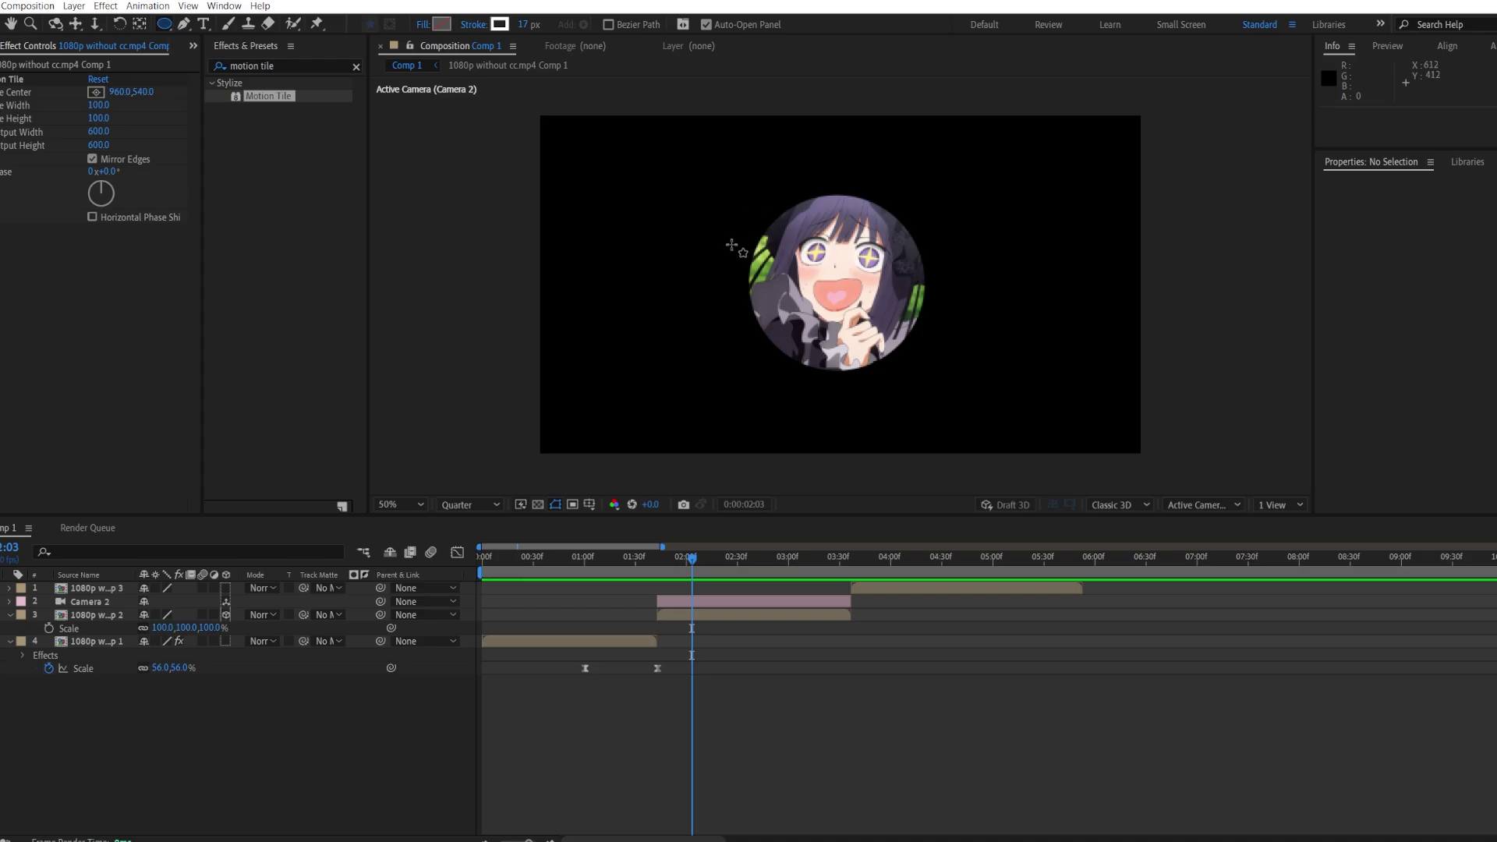
drag(718, 177, 944, 401)
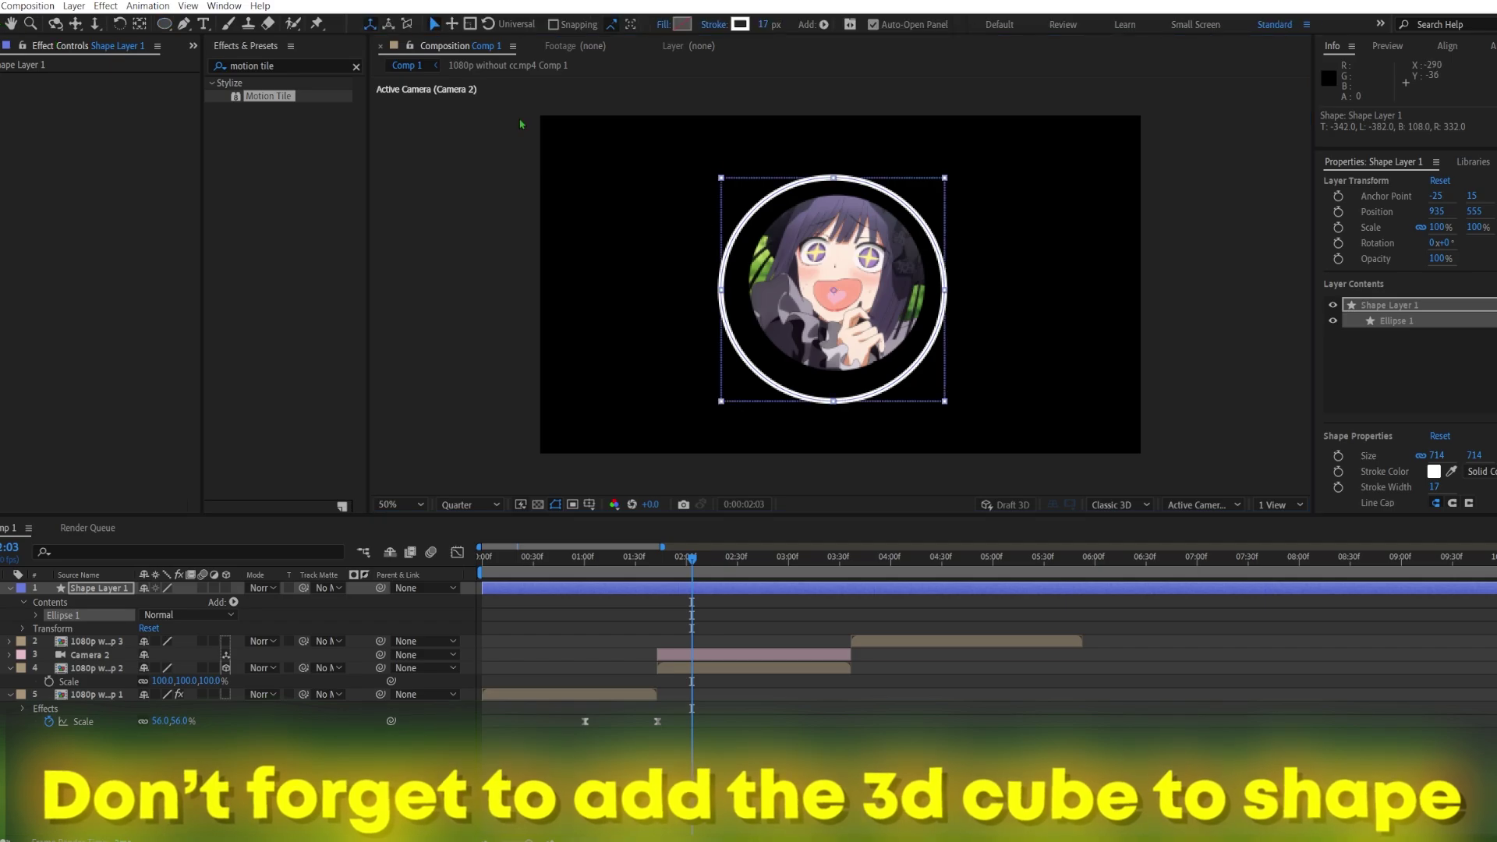
key(v)
drag(782, 190, 786, 186)
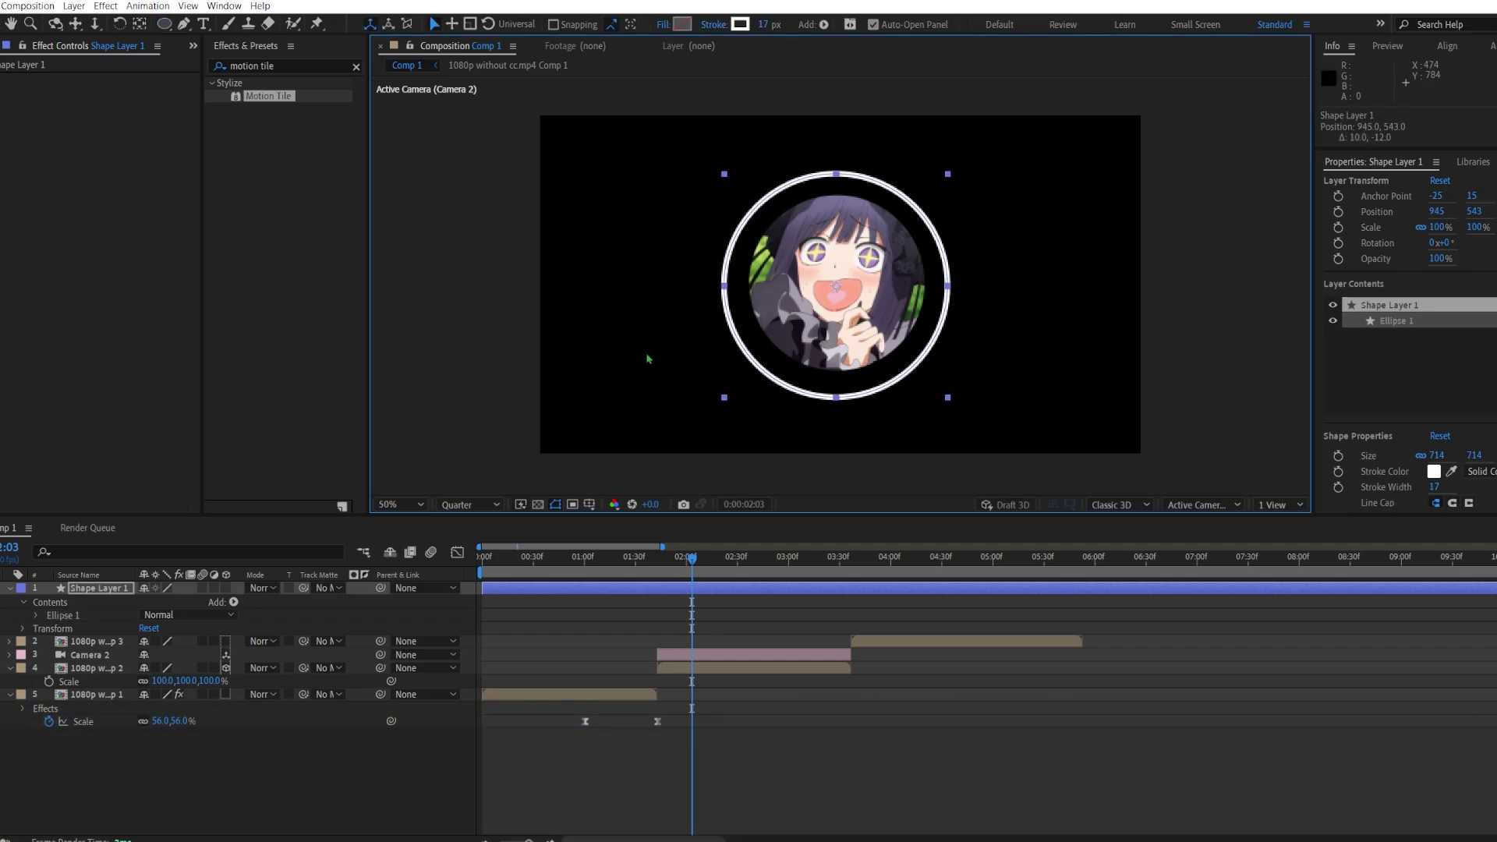
Step: Split the ring layer at 0:00:01:43 and 0:00:03:36 and delete the pieces outside the second clip
drag(691, 560, 827, 591)
key(ctrl+shift+d)
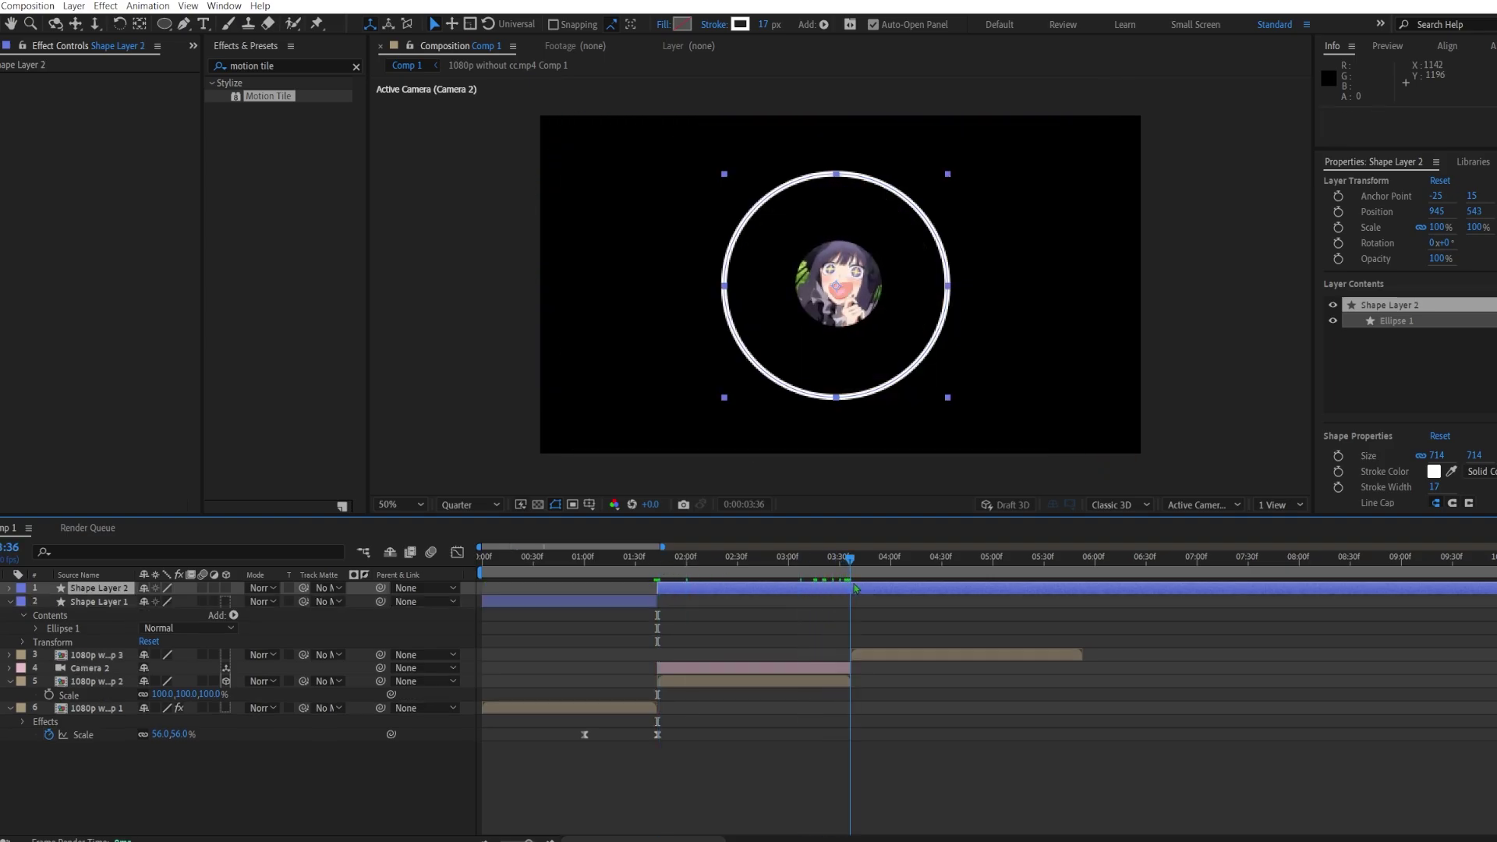
key(ctrl+shift+d)
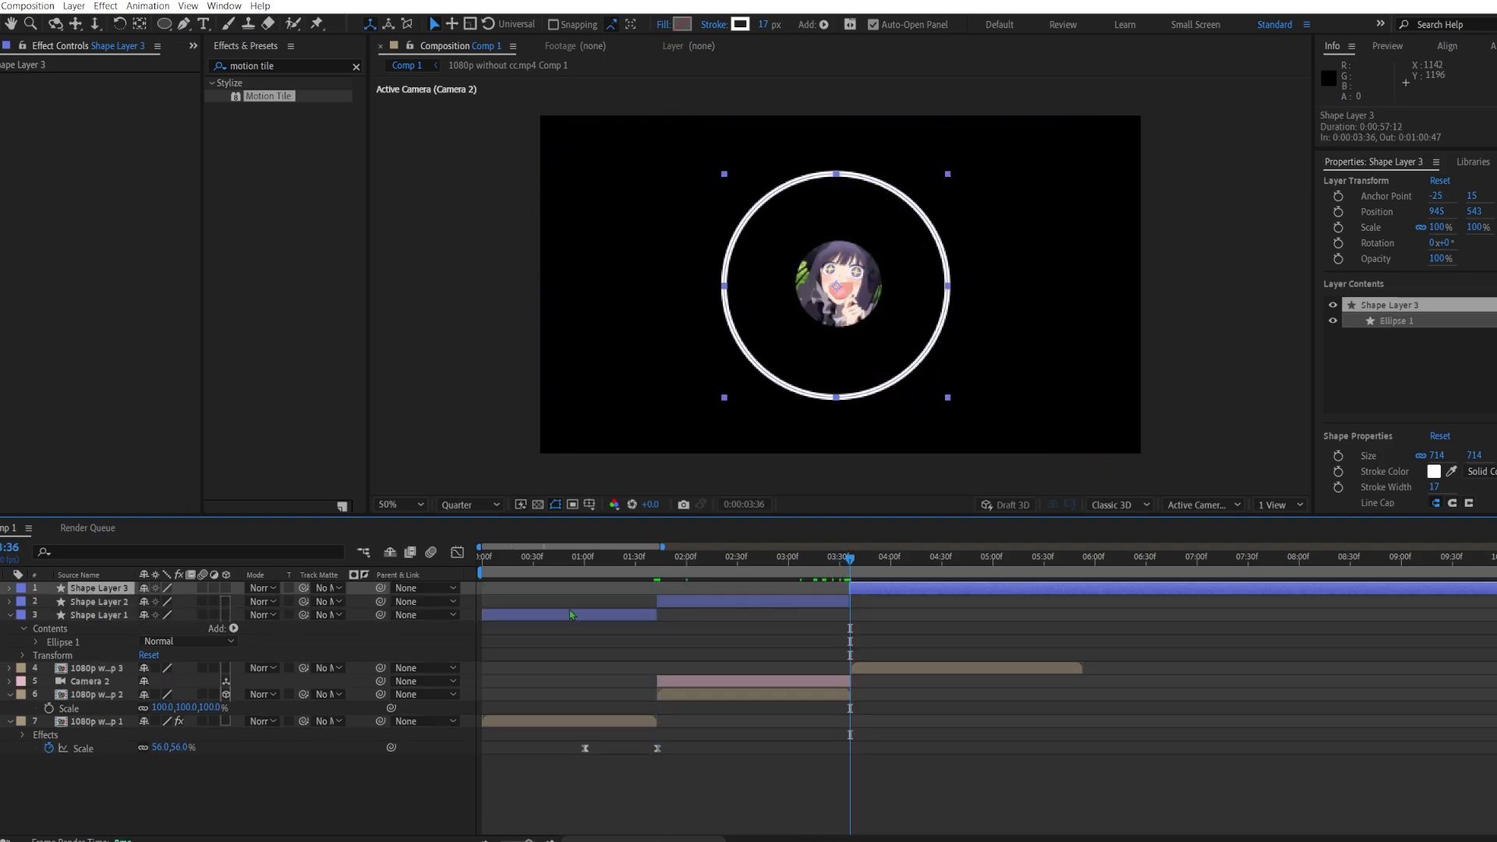
key(Delete)
click(568, 601)
key(Delete)
Step: Place the ring layer directly below the third clip and make it a 3D layer
drag(87, 590, 100, 610)
drag(851, 573, 712, 571)
click(226, 602)
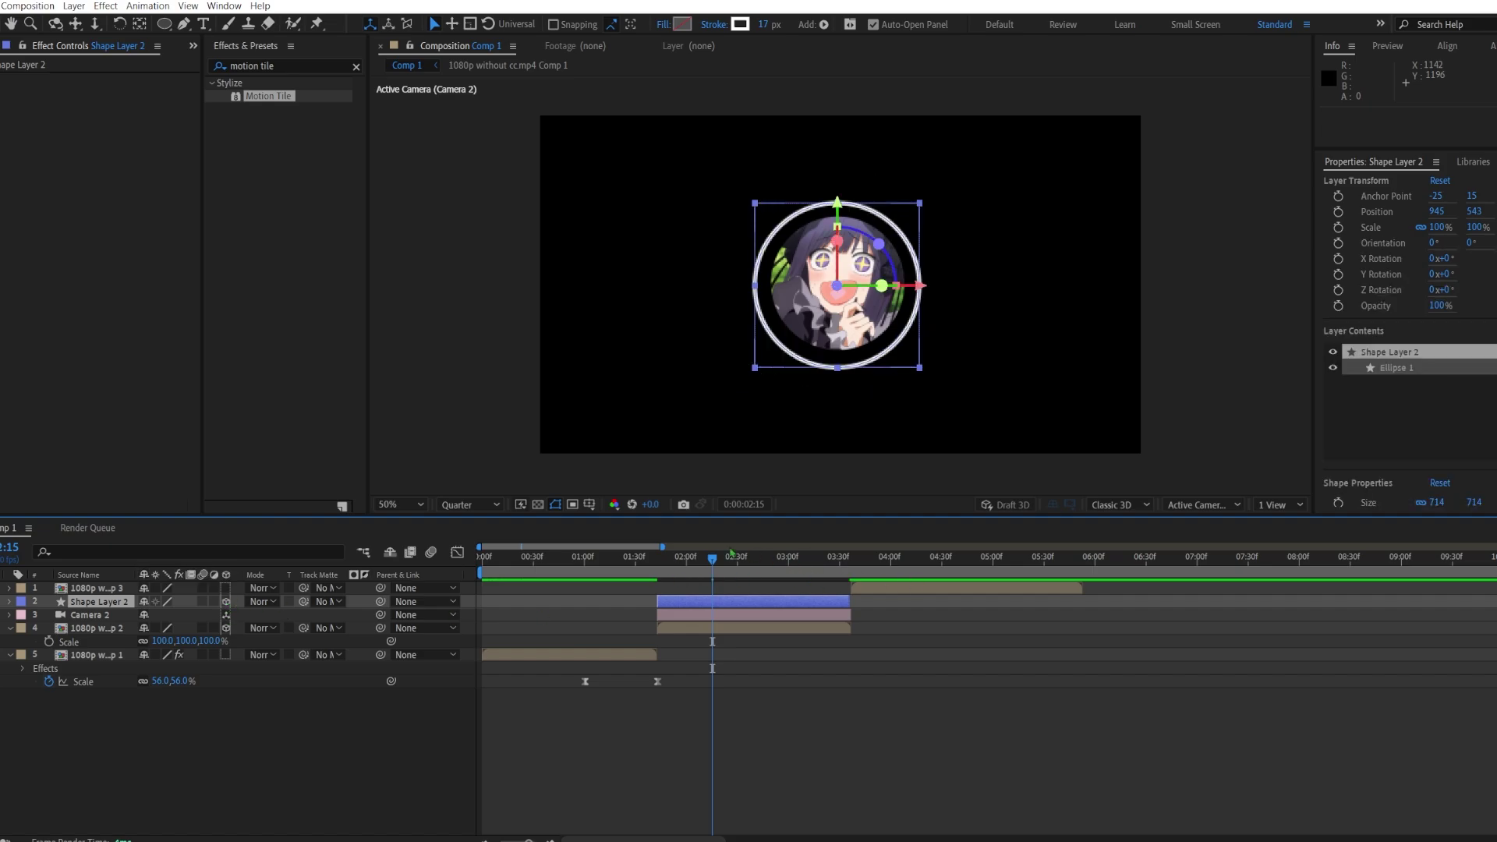
Step: Add two copies of the ring layer, scaling the first to 129% and the second to 164%
mouse_move(698, 564)
mouse_down()
mouse_move(679, 572)
mouse_move(724, 571)
mouse_up()
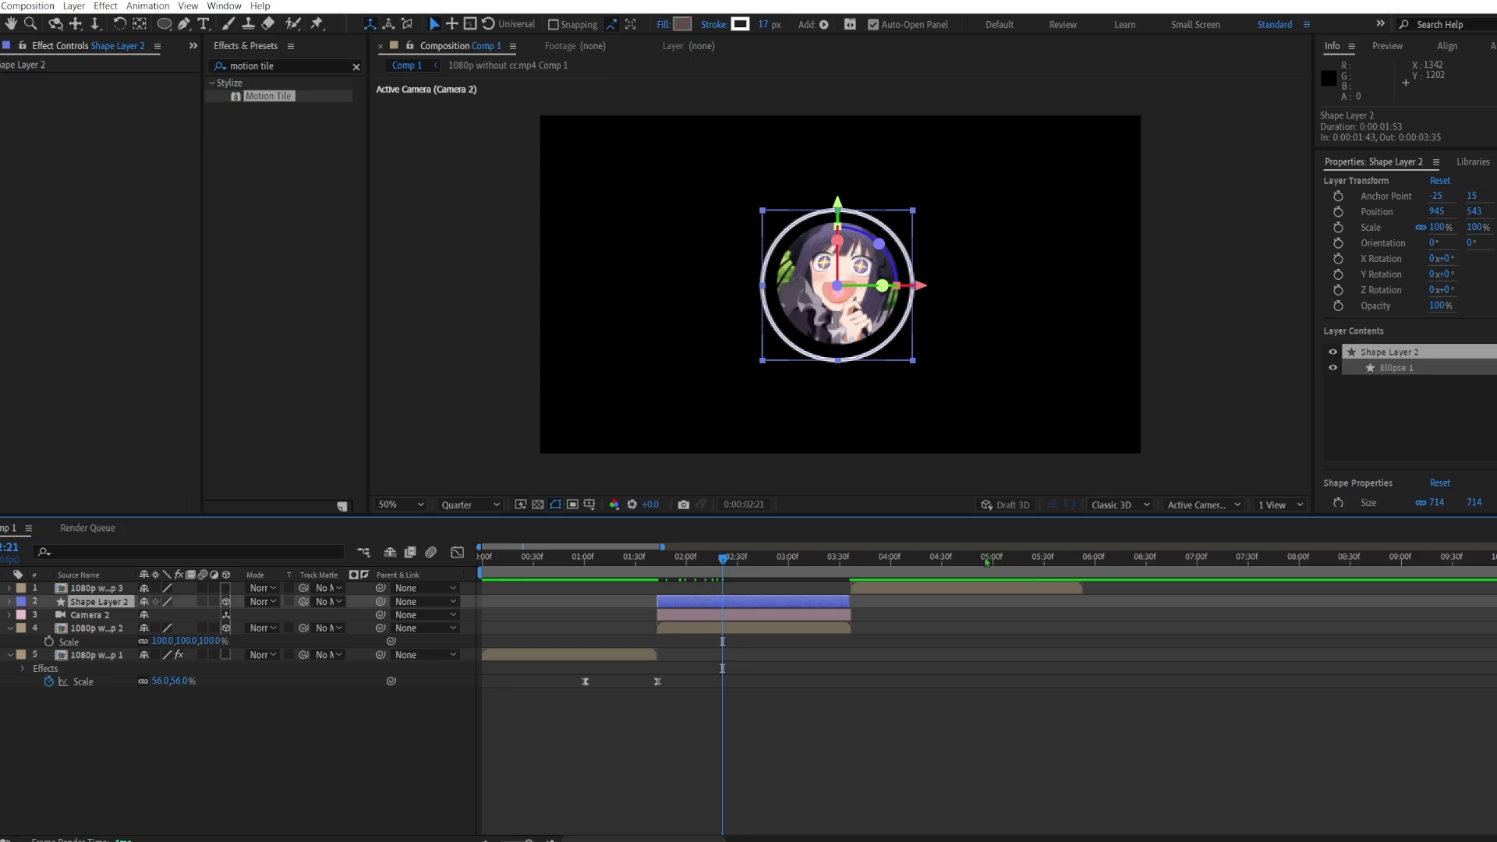
key(ctrl+v)
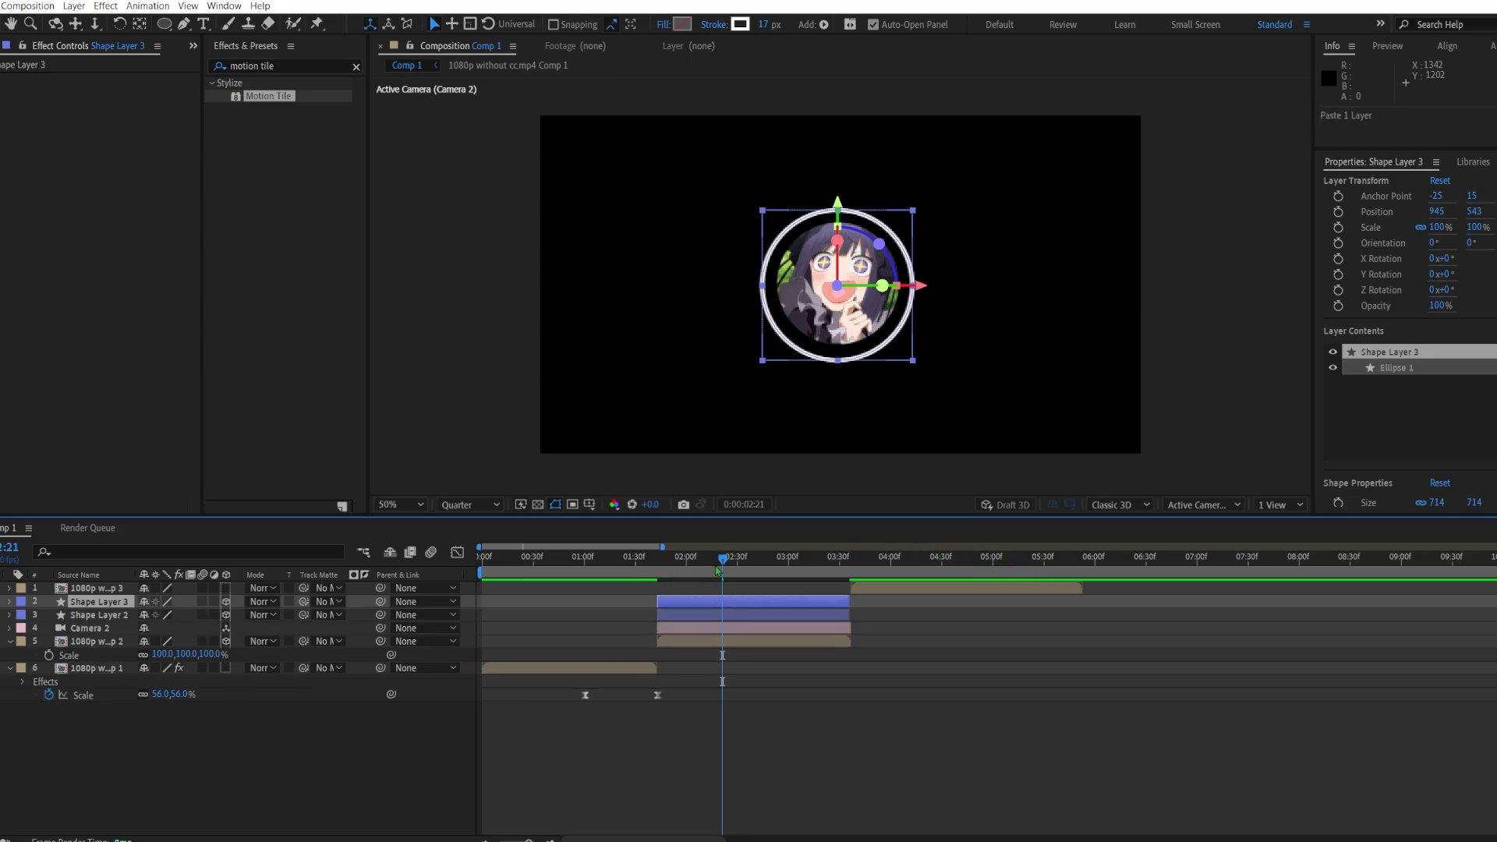
drag(717, 571, 702, 571)
drag(1436, 227, 1456, 227)
mouse_move(701, 559)
mouse_down()
mouse_move(682, 559)
mouse_move(725, 570)
mouse_up()
key(ctrl+v)
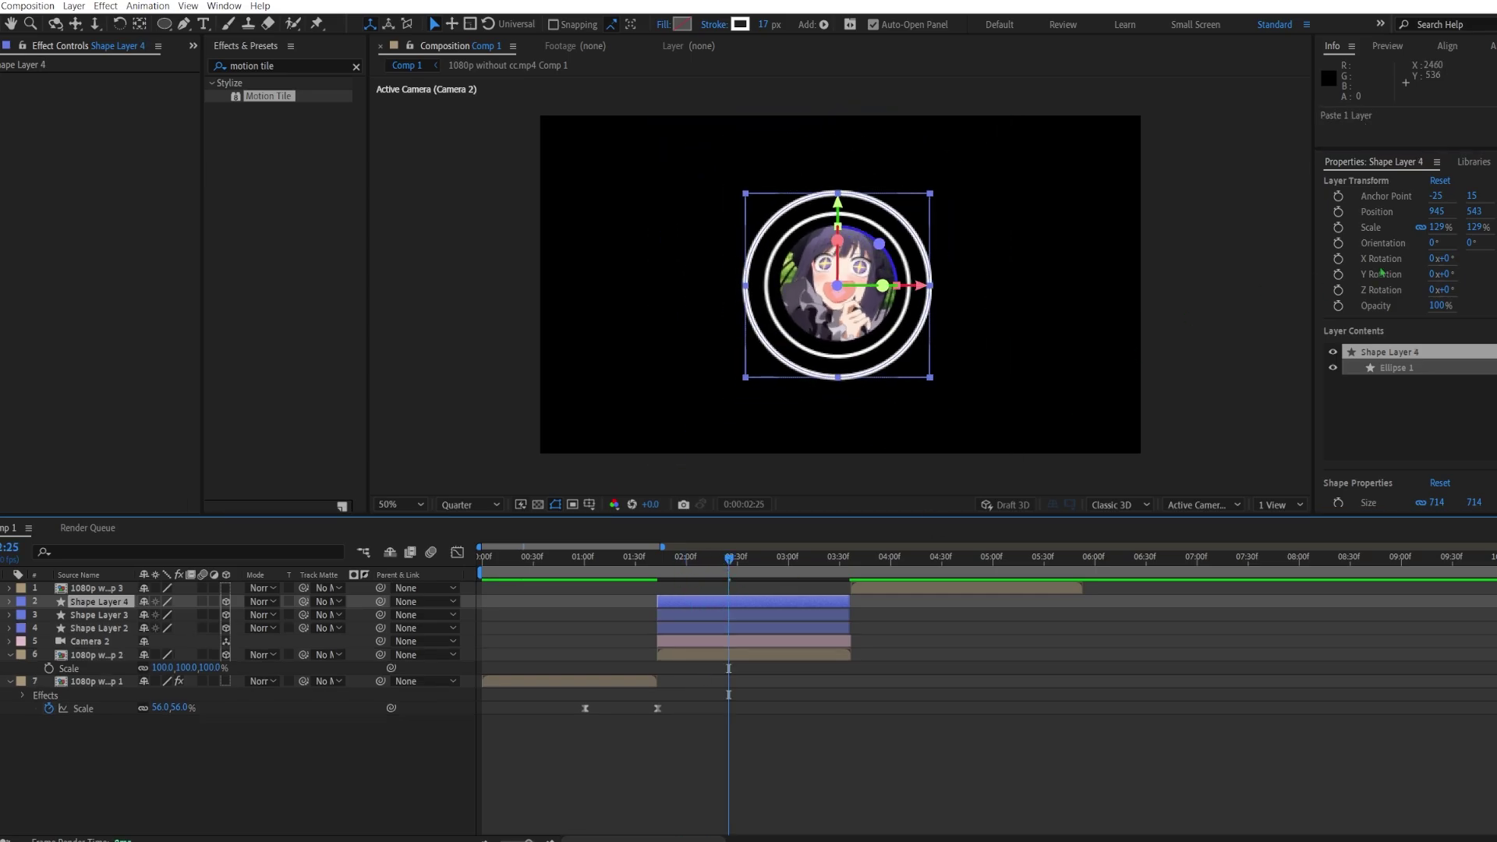
drag(1435, 230, 1463, 230)
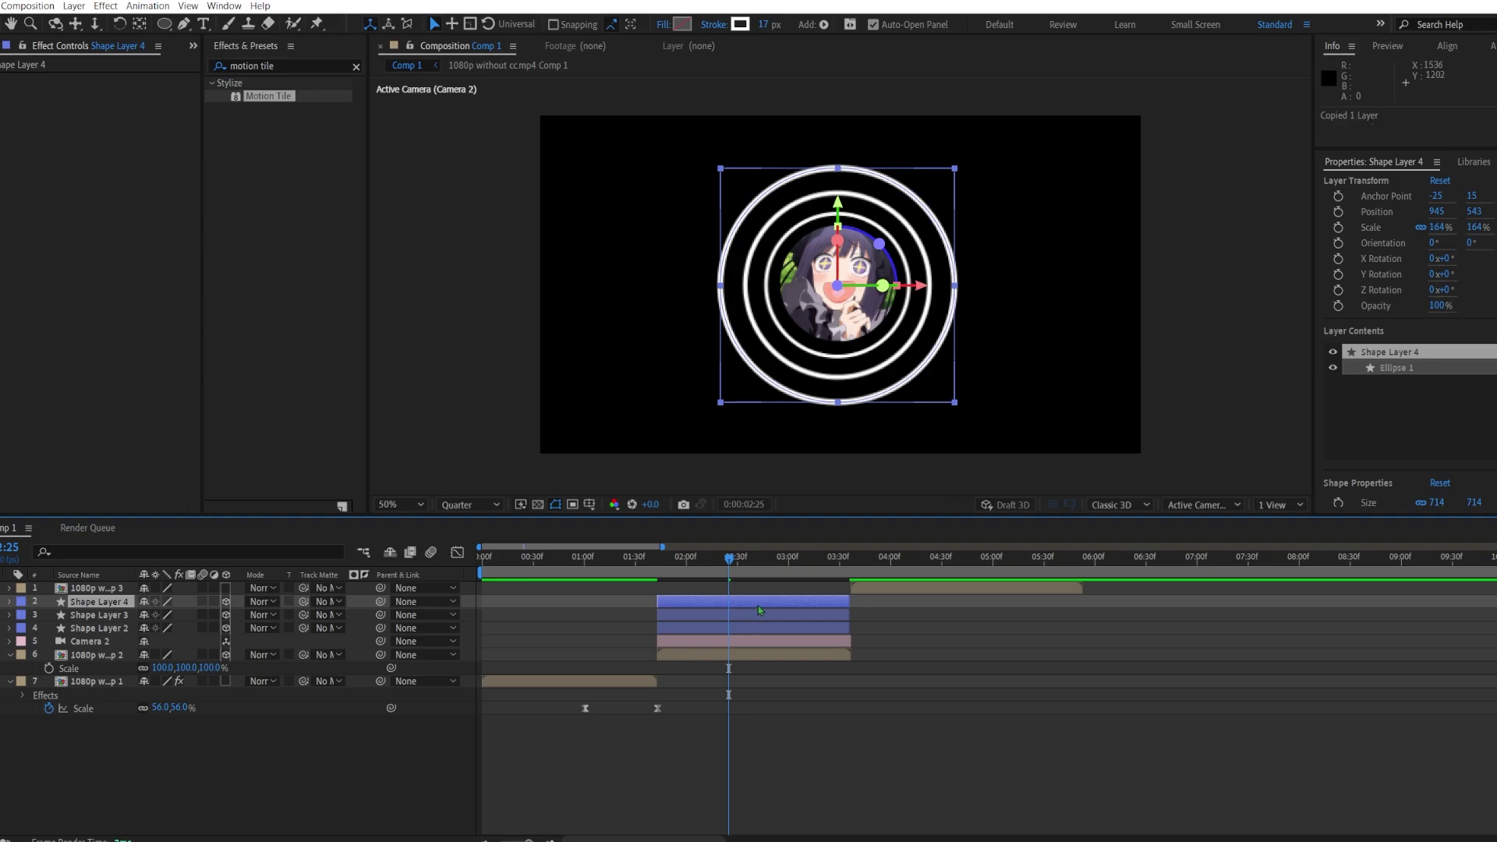
Step: Add two more ring copies outside the existing ones, with the outermost scaled to 270%, and preview them
key(ctrl+v)
drag(1436, 227, 1493, 229)
key(ctrl+v)
click(1012, 738)
key(space)
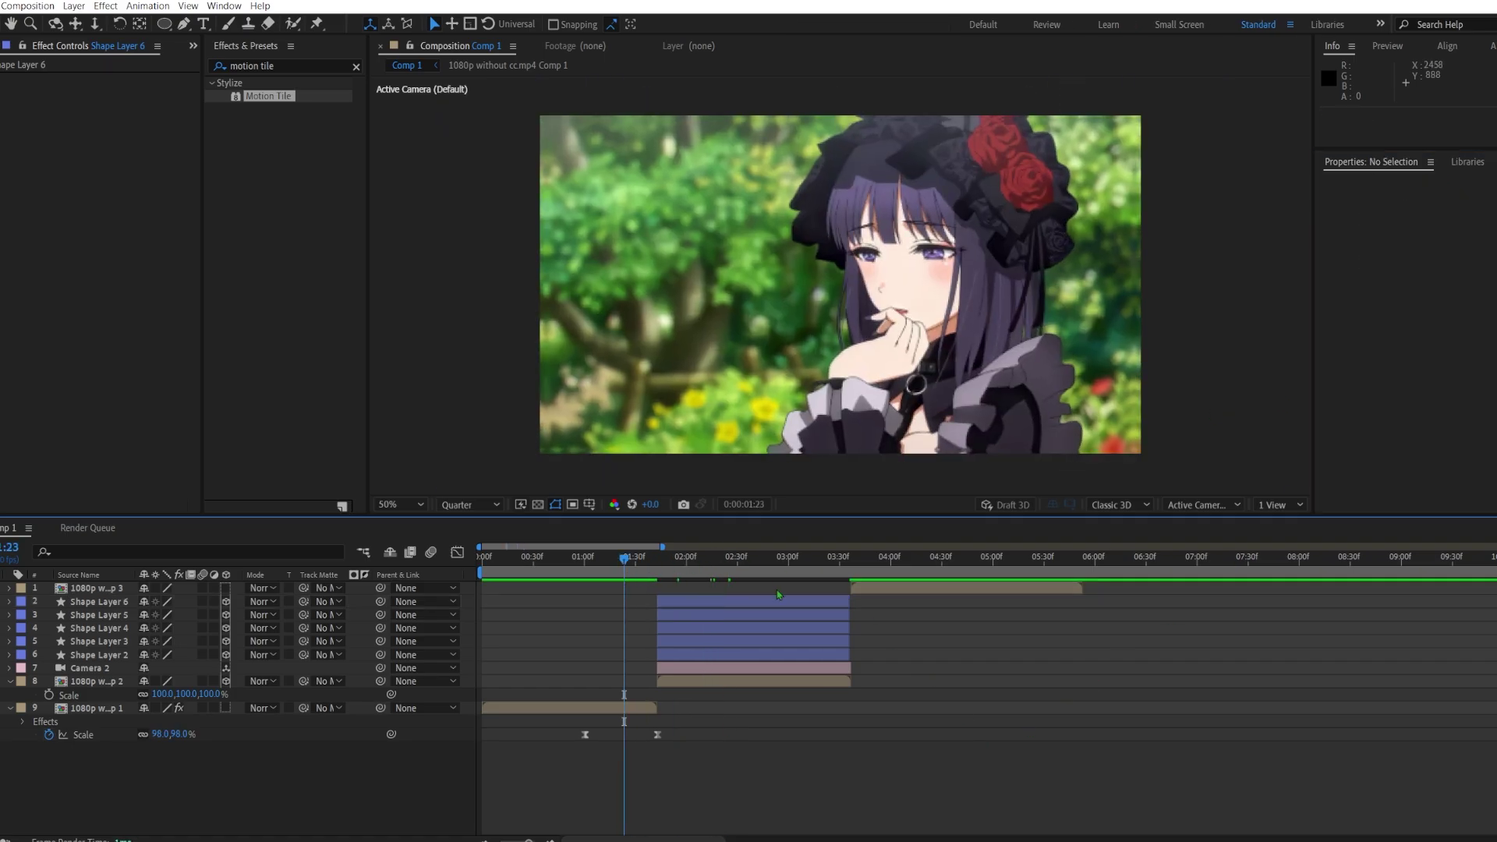
key(space)
Step: Duplicate the 270% ring at 0:00:03:29 and enlarge the copy until it extends past the frame's height
drag(786, 566, 832, 586)
click(819, 605)
key(ctrl+c)
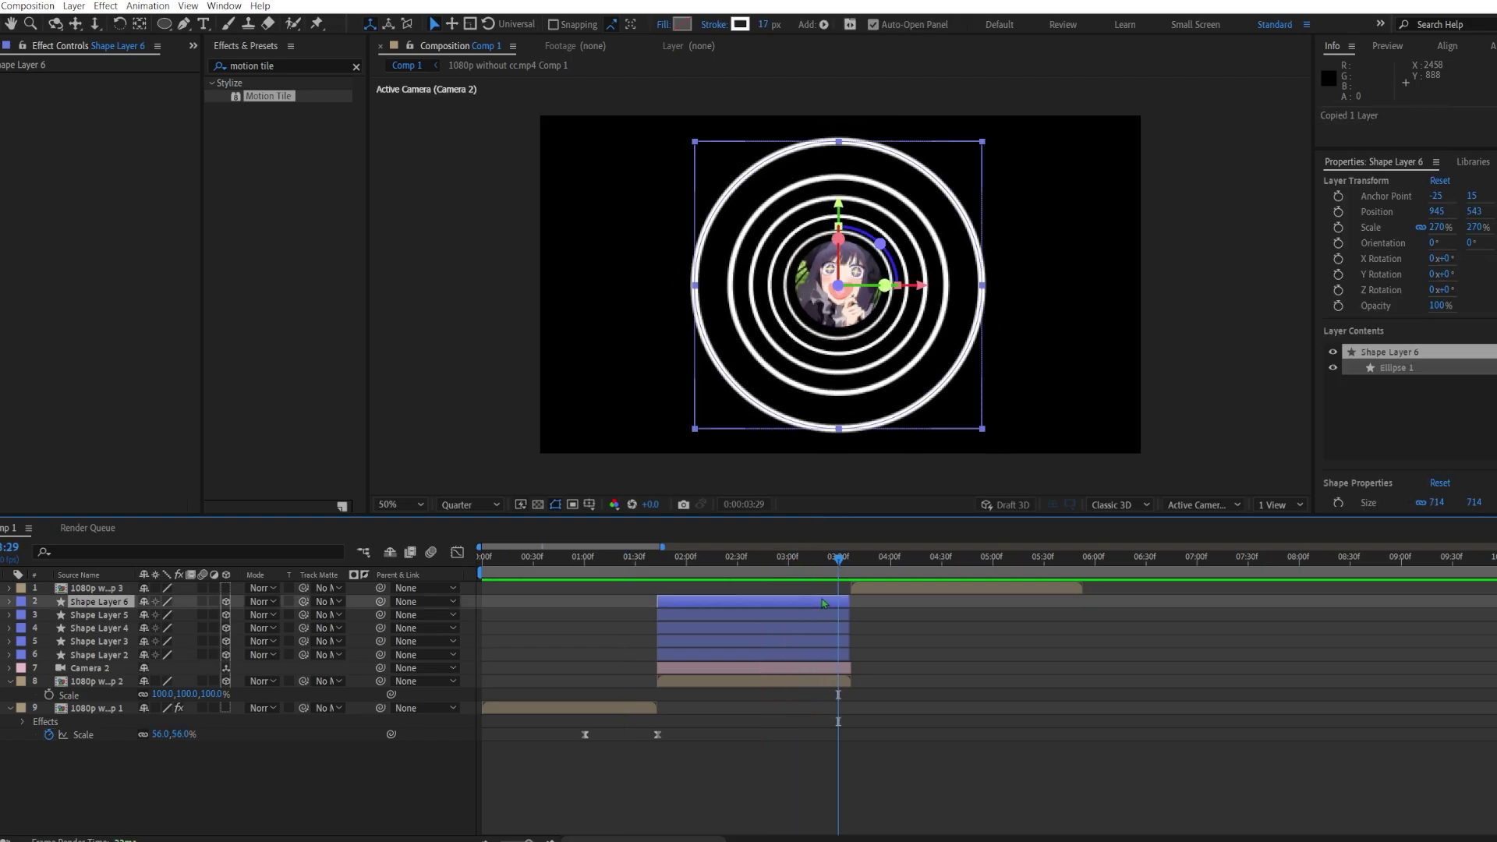
key(ctrl+v)
drag(1440, 227, 1492, 221)
click(1006, 669)
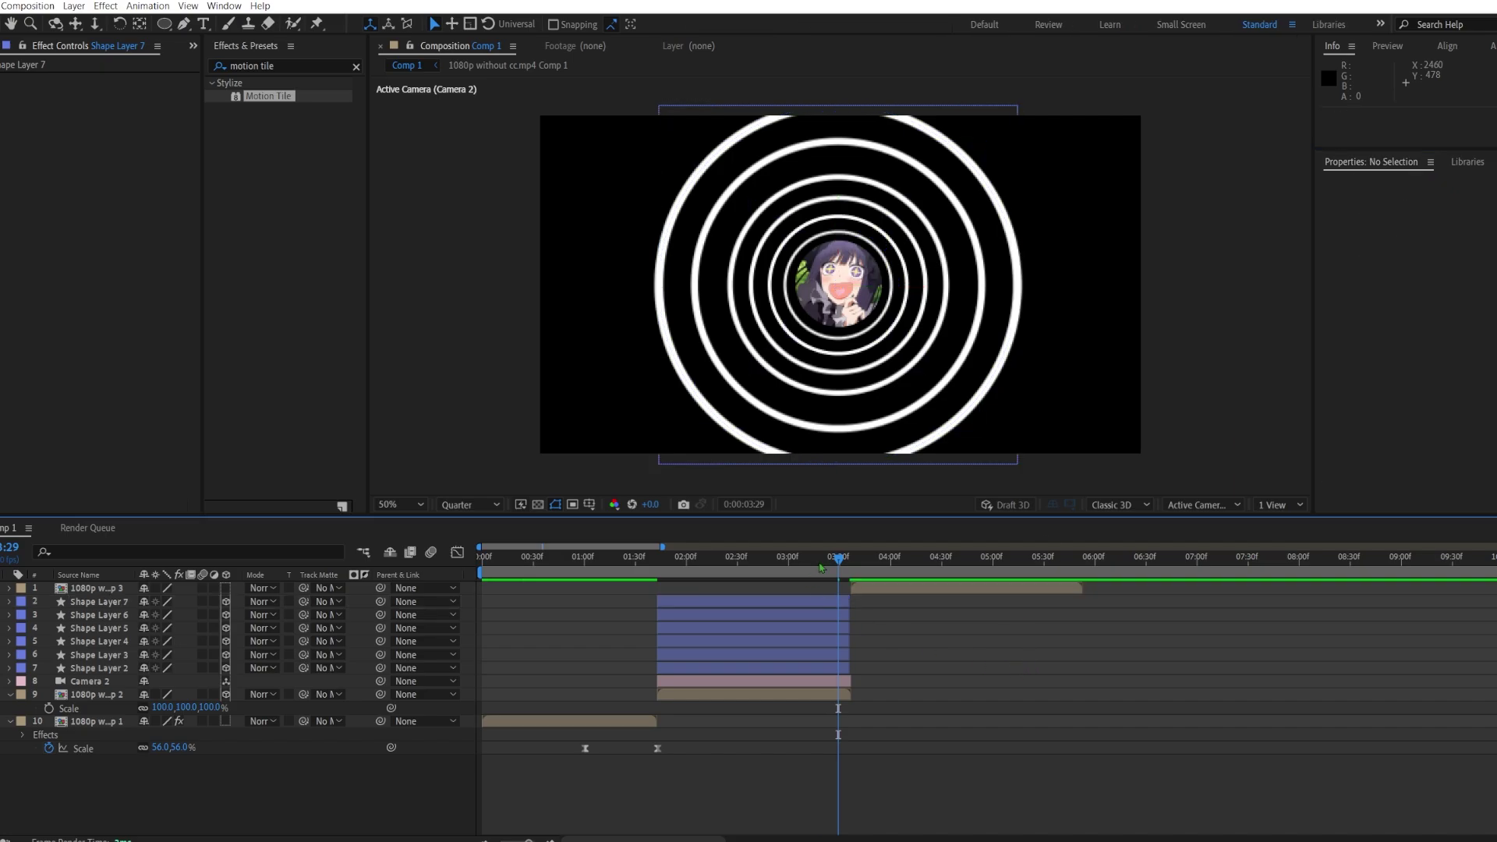
Step: Create a null object and place it directly above the Camera 2 layer
mouse_move(820, 568)
mouse_down()
mouse_move(546, 559)
mouse_move(912, 558)
mouse_move(676, 575)
mouse_move(654, 558)
mouse_move(848, 570)
mouse_up()
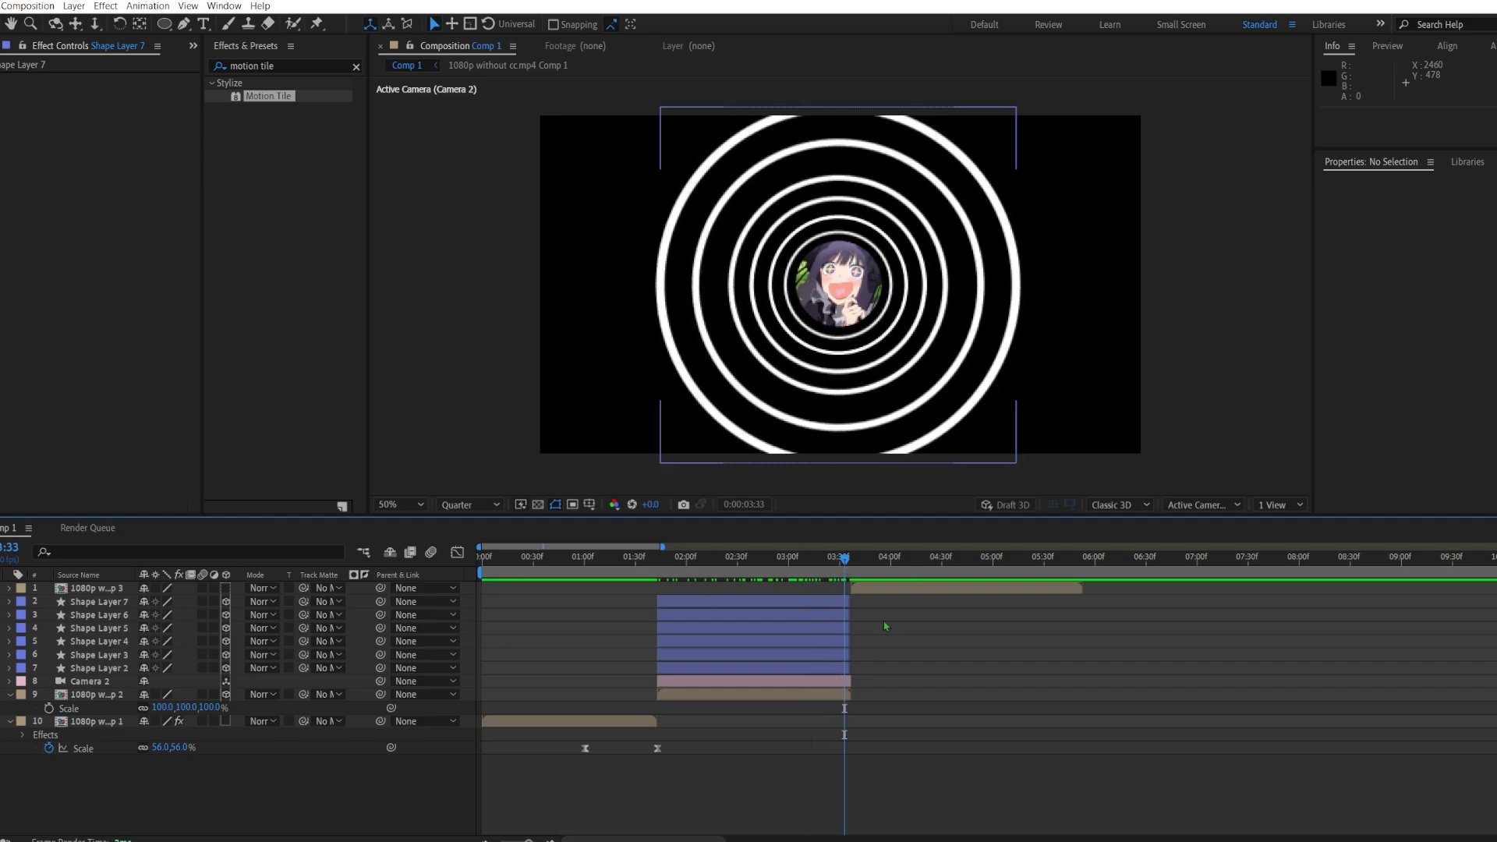
click(9, 695)
right_click(188, 813)
mouse_move(235, 658)
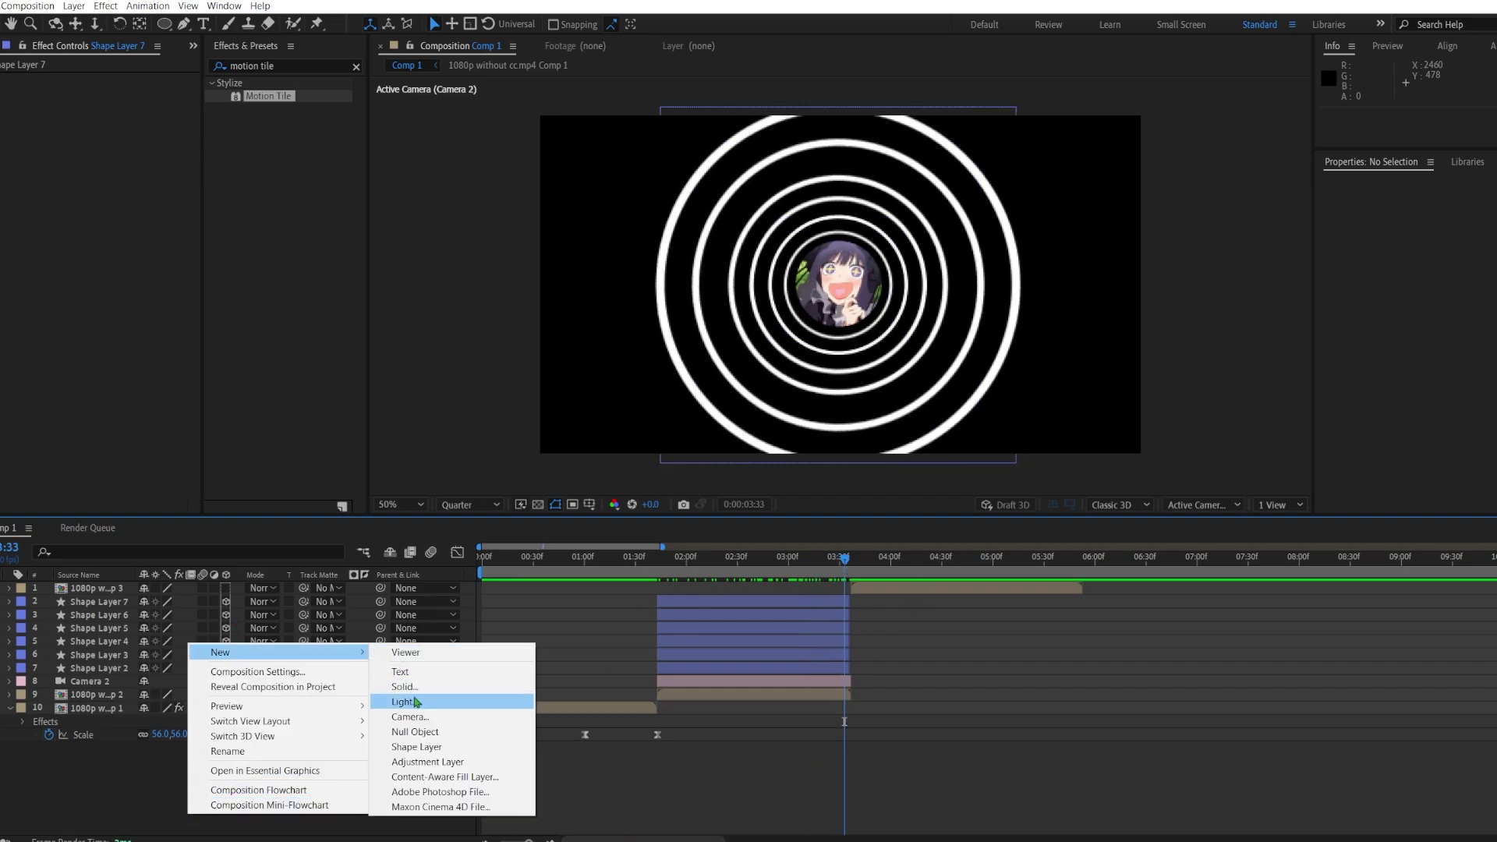
click(405, 732)
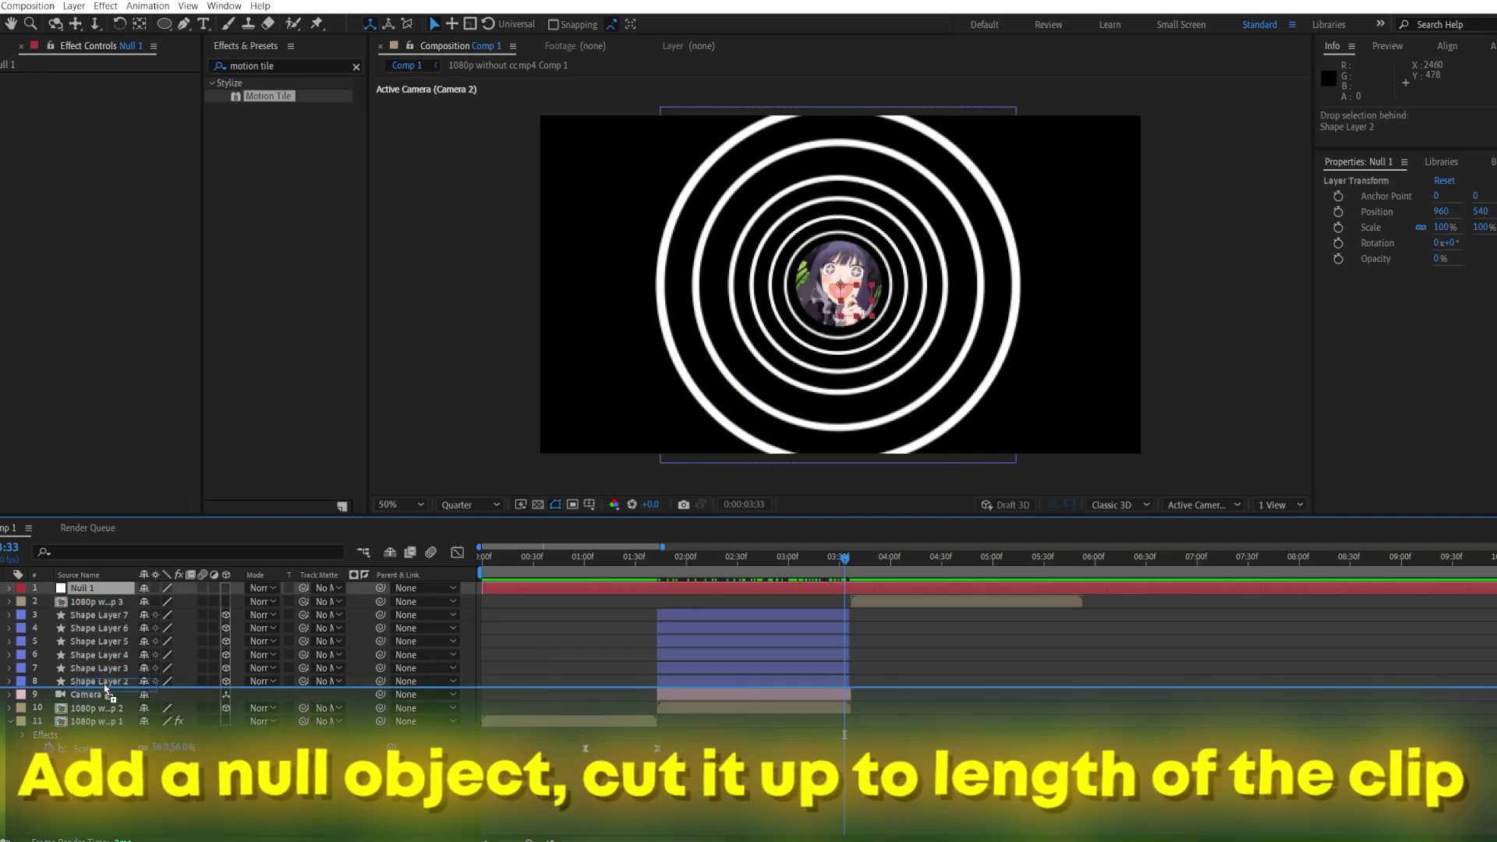
Step: Trim the null to the second clip by splitting it at 0:00:03:36 and 0:00:01:43 and deleting the outer pieces
key(Page_Down)
key(Page_Down)
key(Page_Down)
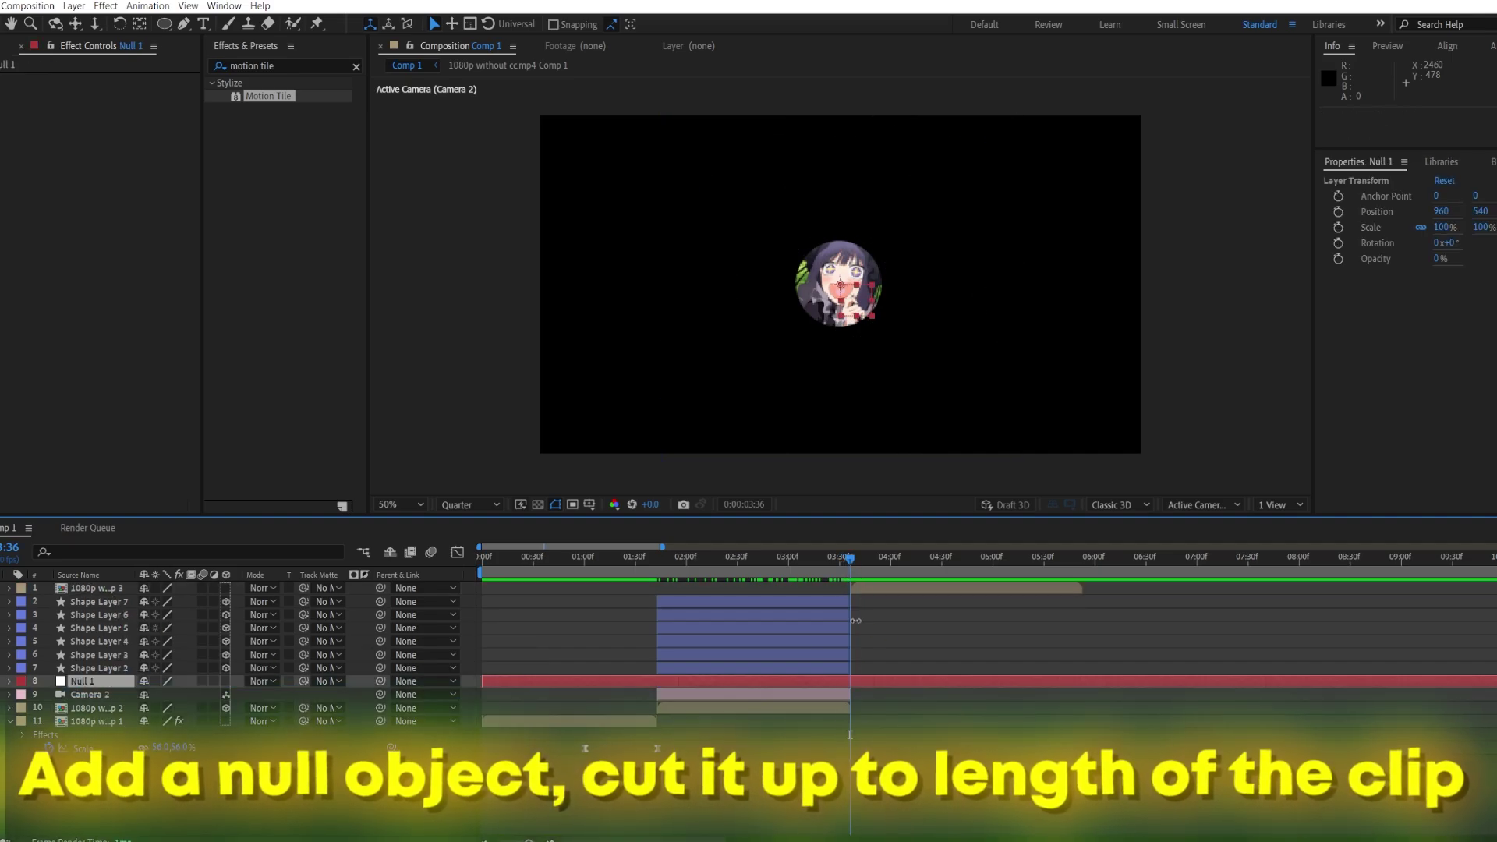
key(ctrl+shift+d)
drag(850, 556, 662, 601)
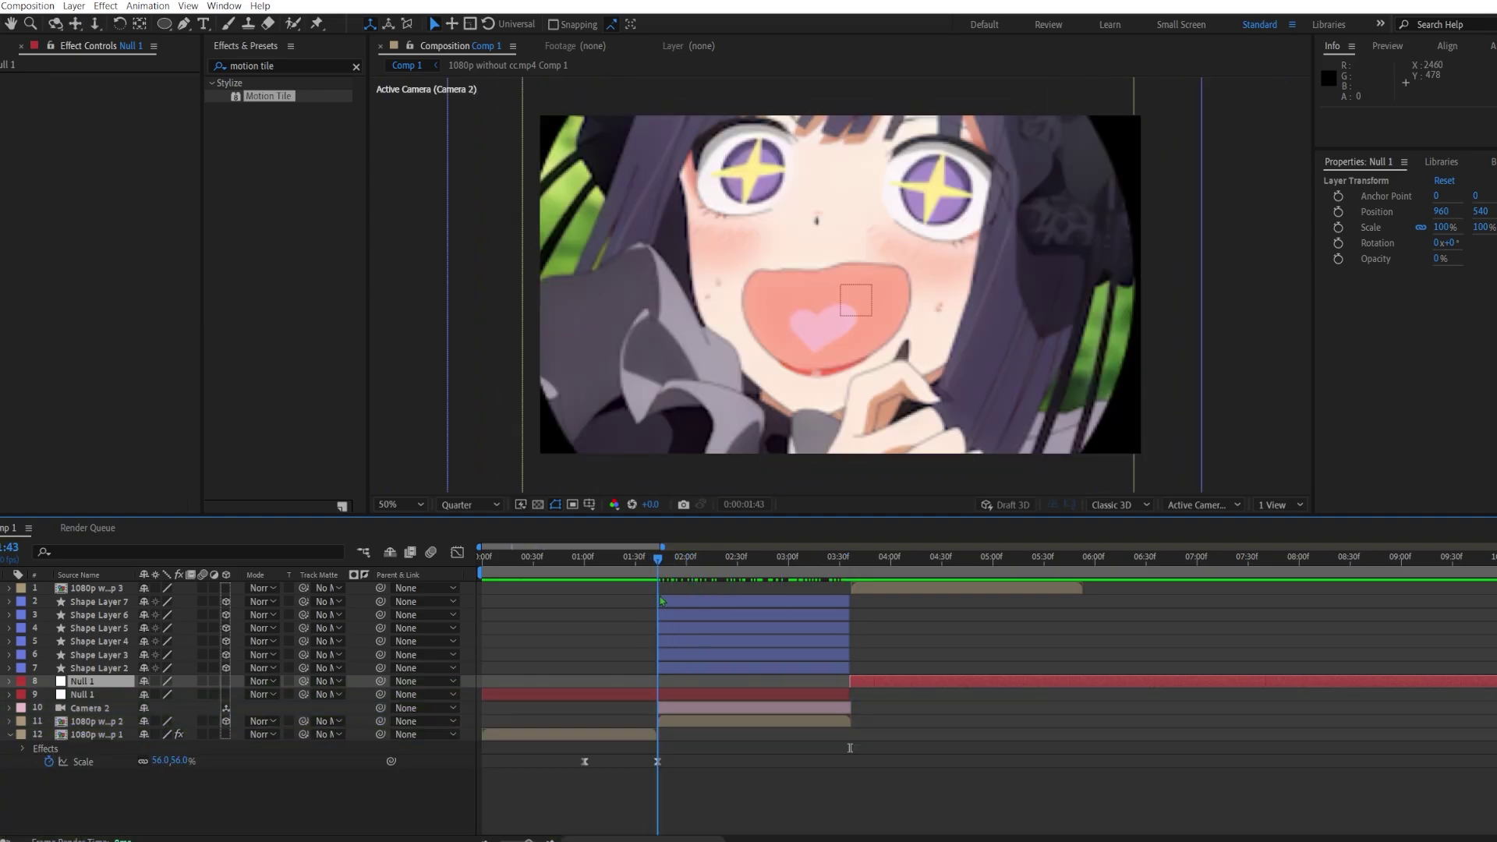
click(608, 695)
key(ctrl+shift+d)
key(Delete)
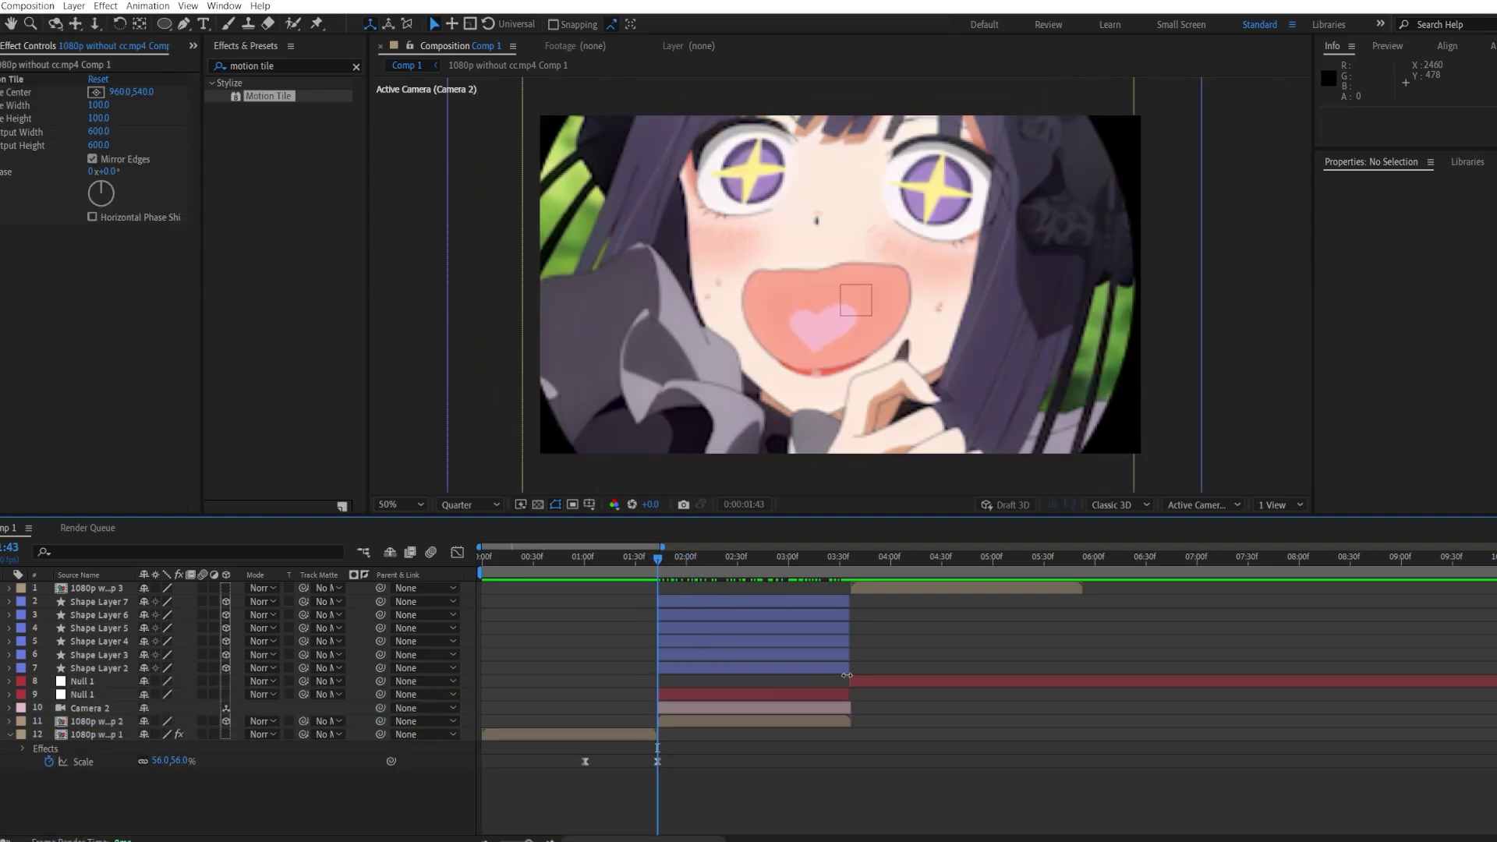
click(878, 686)
key(Delete)
Step: Extend the null and ring layers by one frame so they end together with the second clip
click(850, 686)
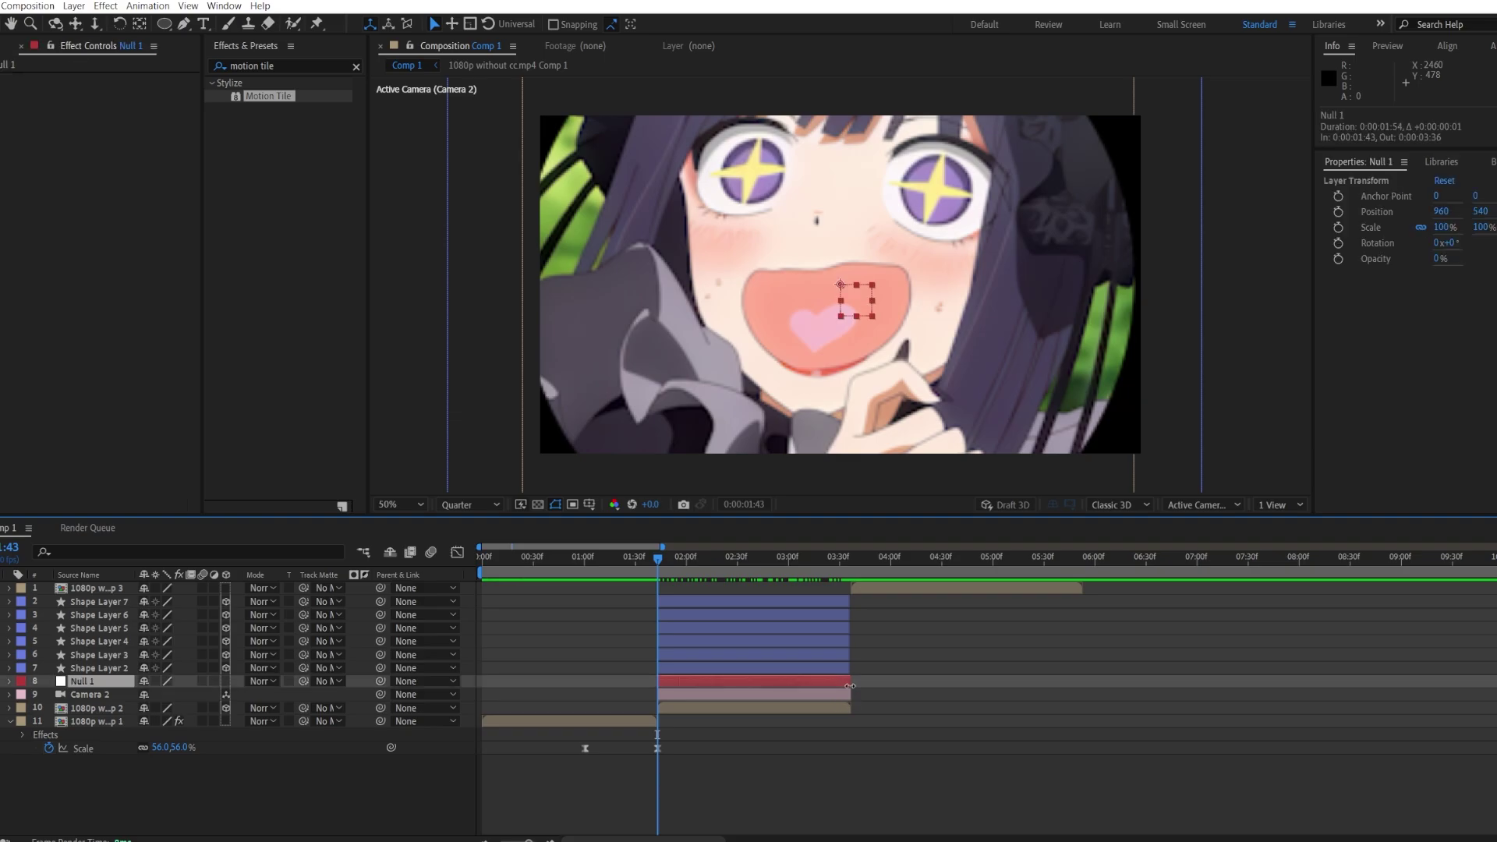
click(849, 668)
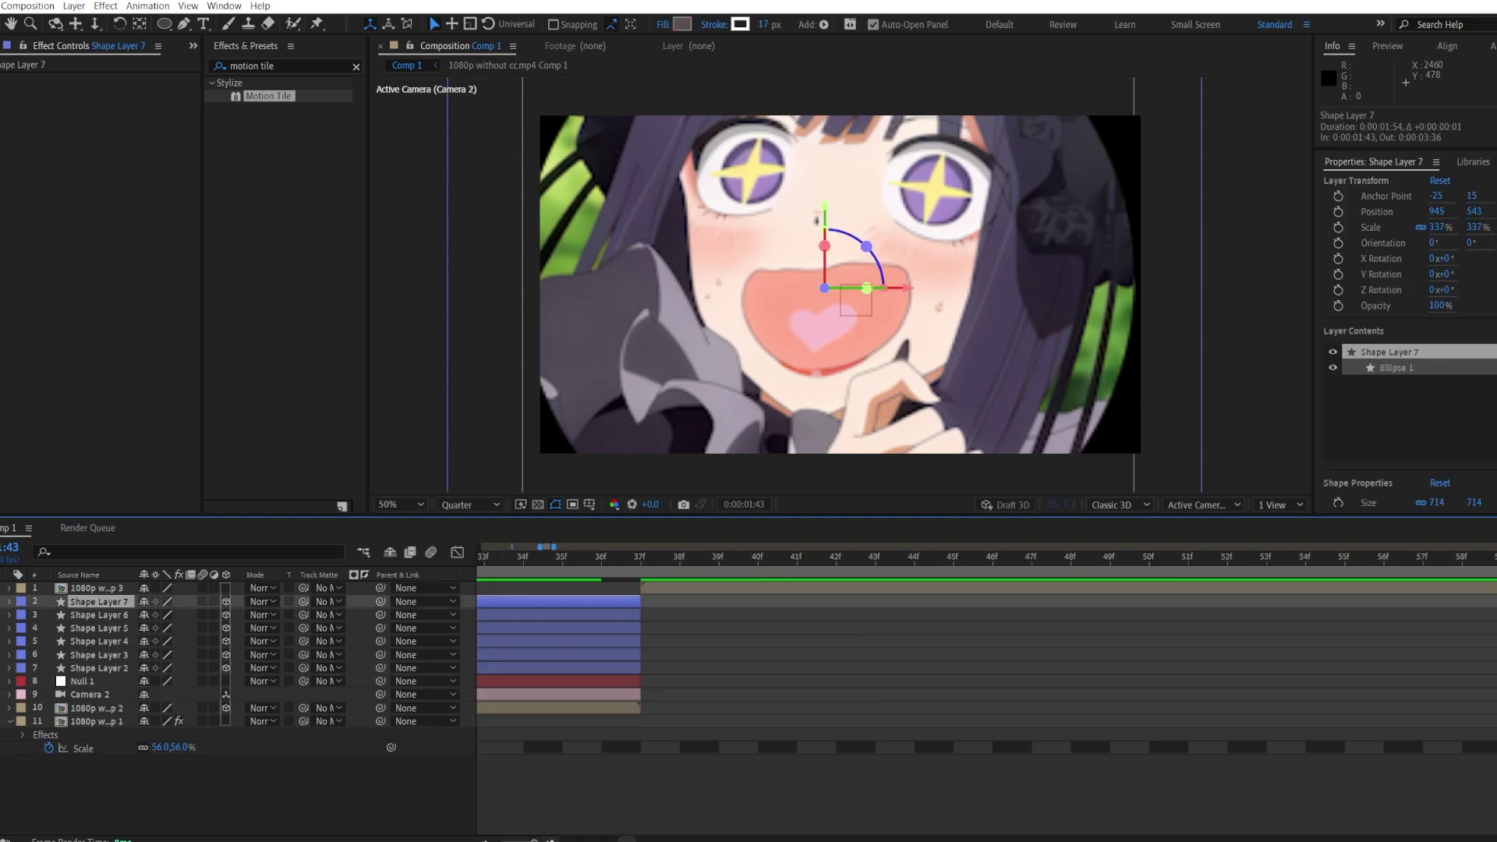
scroll(990, 669, down, 6)
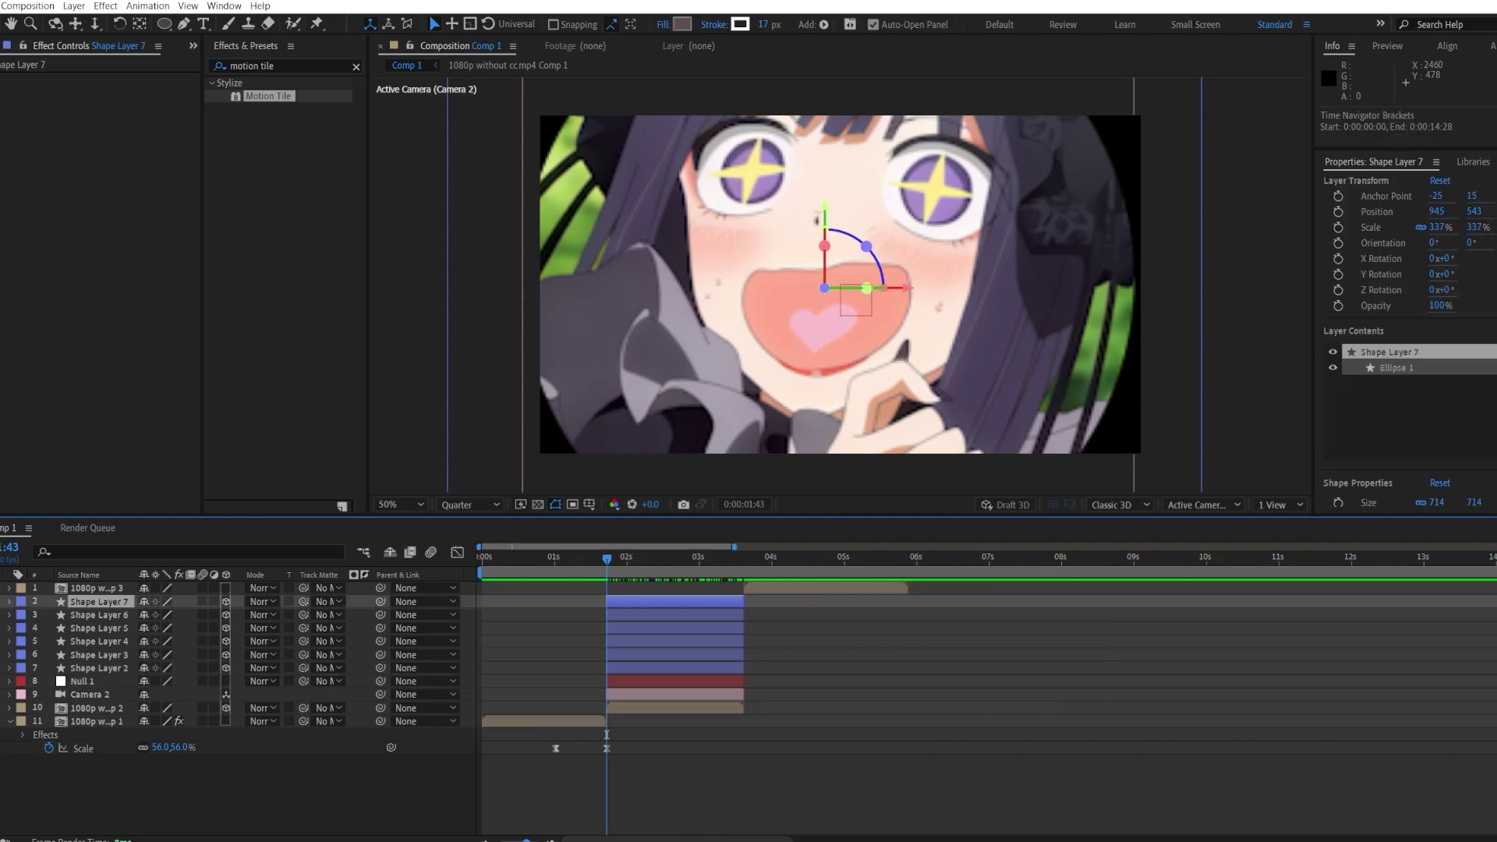
click(907, 743)
click(909, 743)
Step: Parent Camera 2 to the null and play a short preview
drag(614, 547, 624, 569)
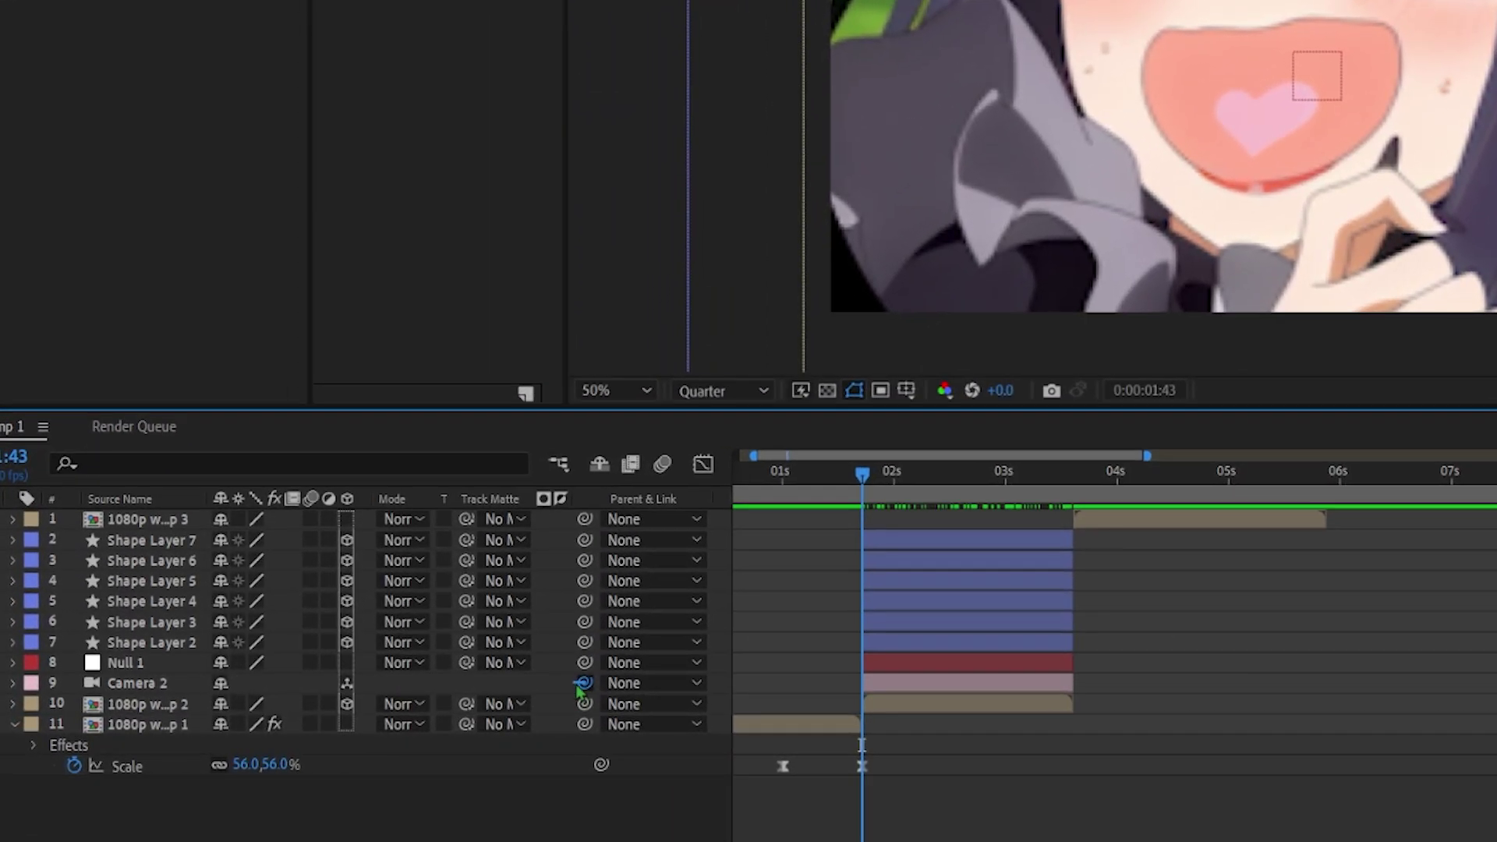
drag(584, 683, 299, 675)
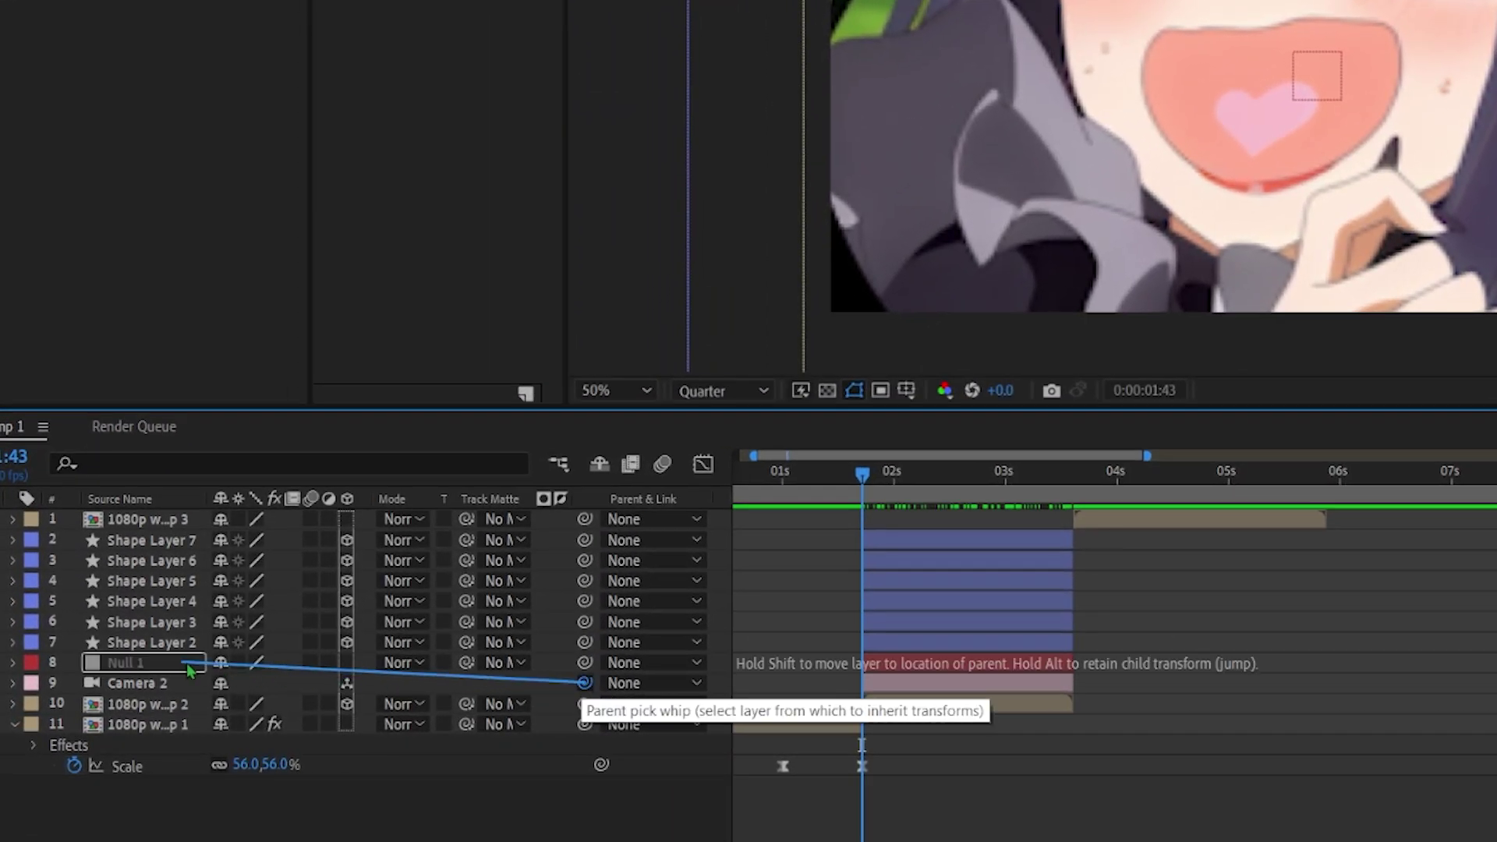
drag(207, 663, 209, 663)
key(space)
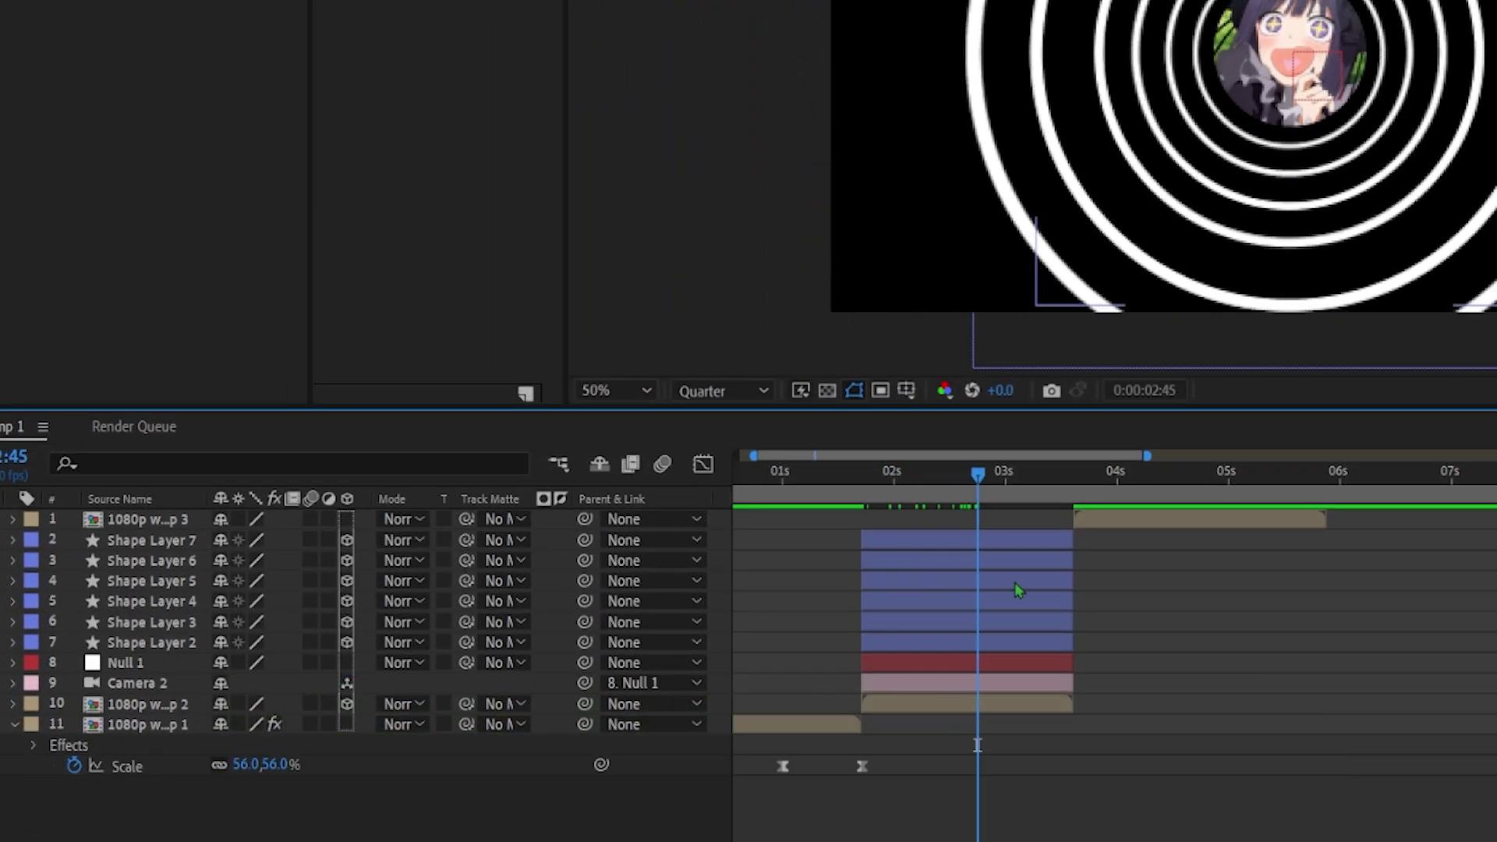
Step: Keyframe the null's scale from 100% at 0:00:02:45 down to 17% near the second clip's end, and ease both keyframes
click(1018, 680)
click(1015, 663)
key(s)
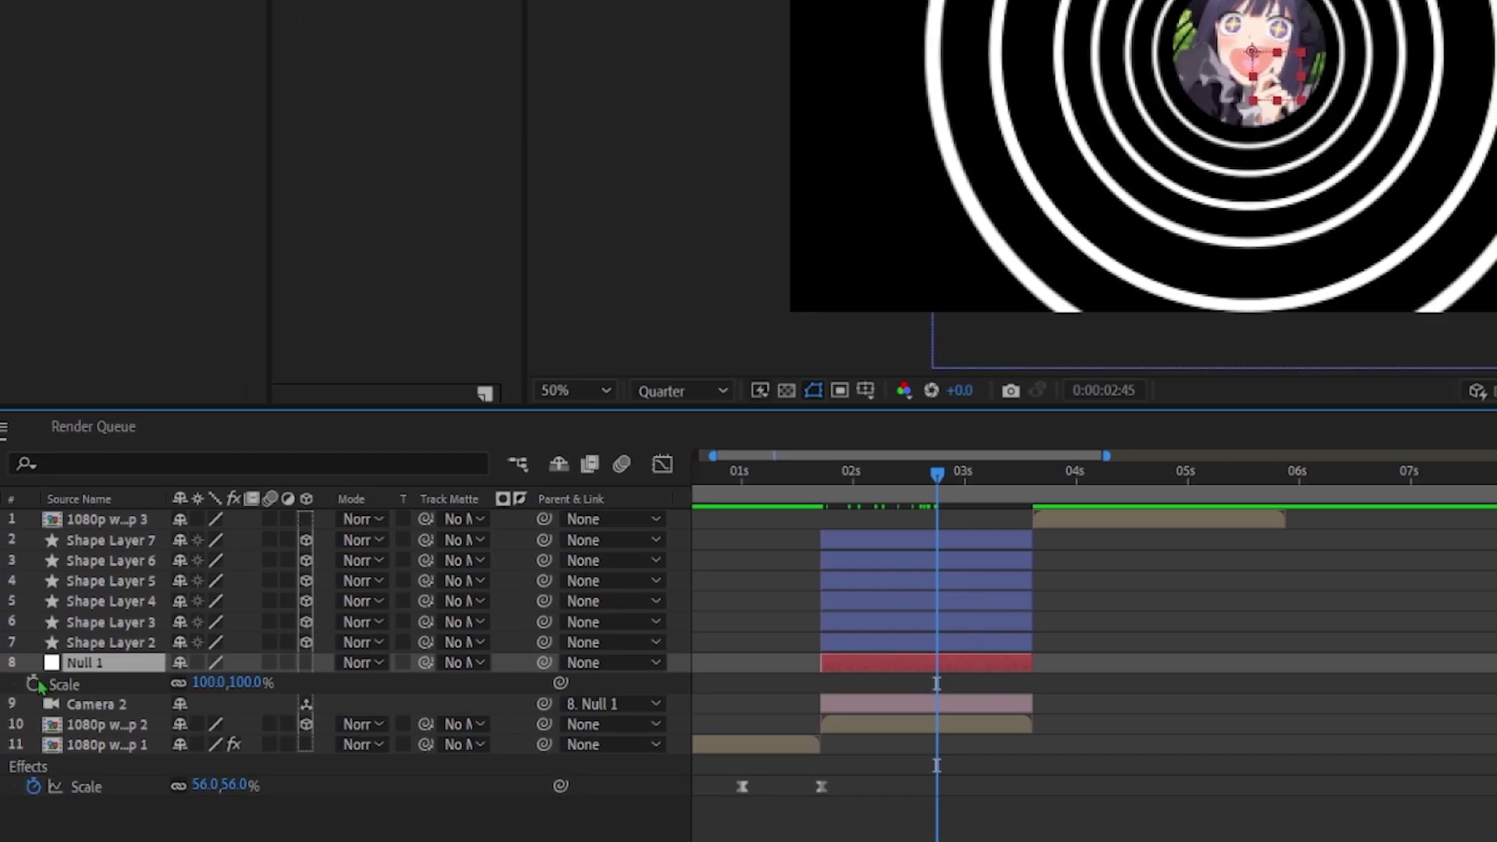
click(33, 684)
drag(925, 483, 1007, 492)
drag(237, 673, 118, 705)
drag(1002, 482, 896, 483)
key(space)
key(space)
drag(1131, 669, 832, 716)
Step: Shape the null's scale curve to start slowly and drop steeply at its end, and preview the zoom
click(650, 464)
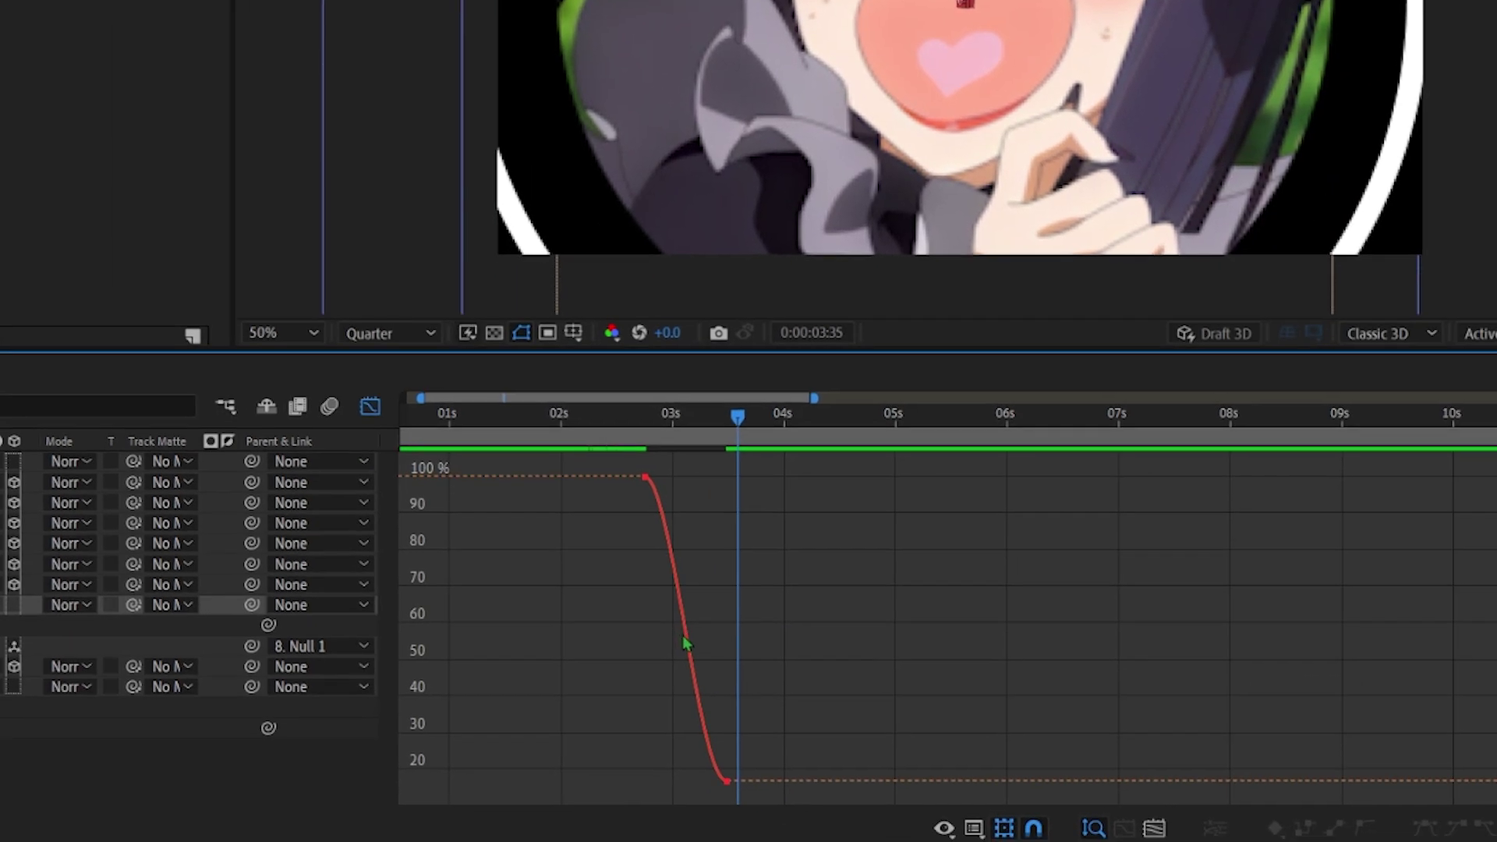
click(971, 713)
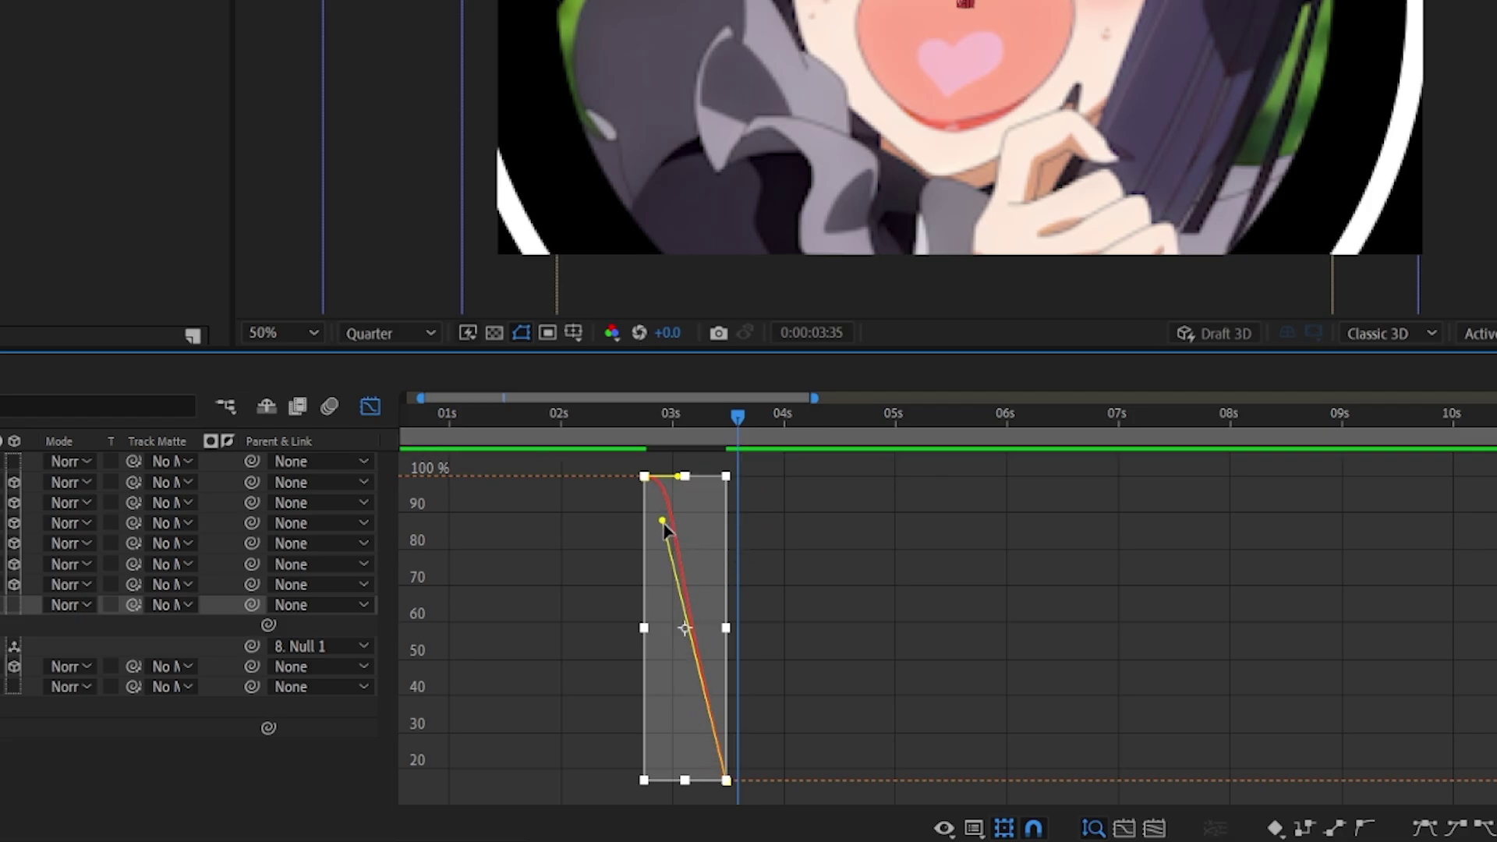
drag(664, 523, 778, 514)
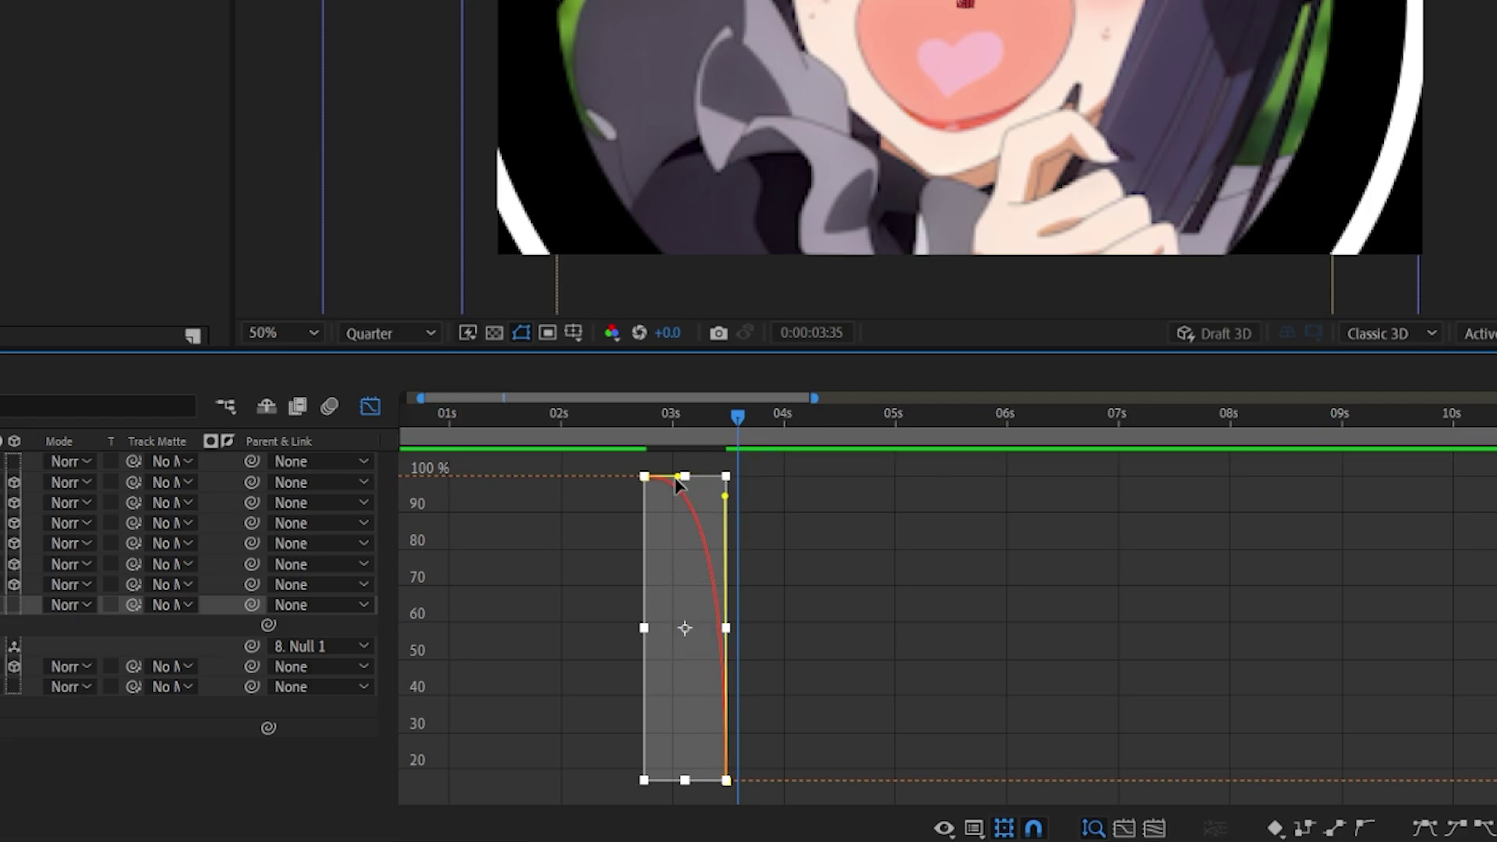
drag(723, 421, 645, 428)
key(space)
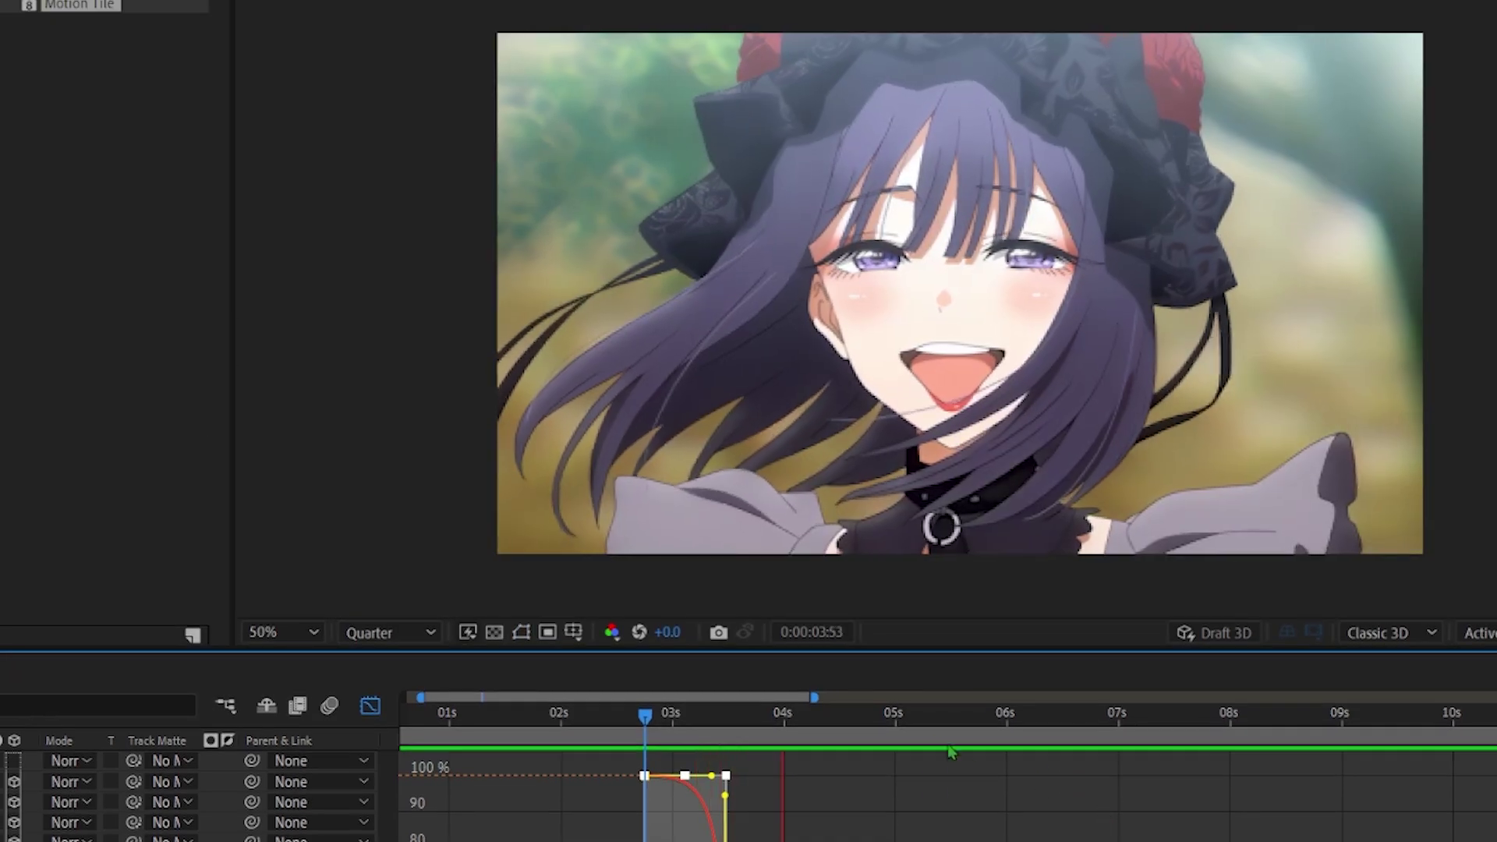
Step: Shift the null's last scale keyframe to 0:00:03:37, readjust its curve for a steep finish, and preview the result
drag(644, 716, 698, 696)
key(shift+F3)
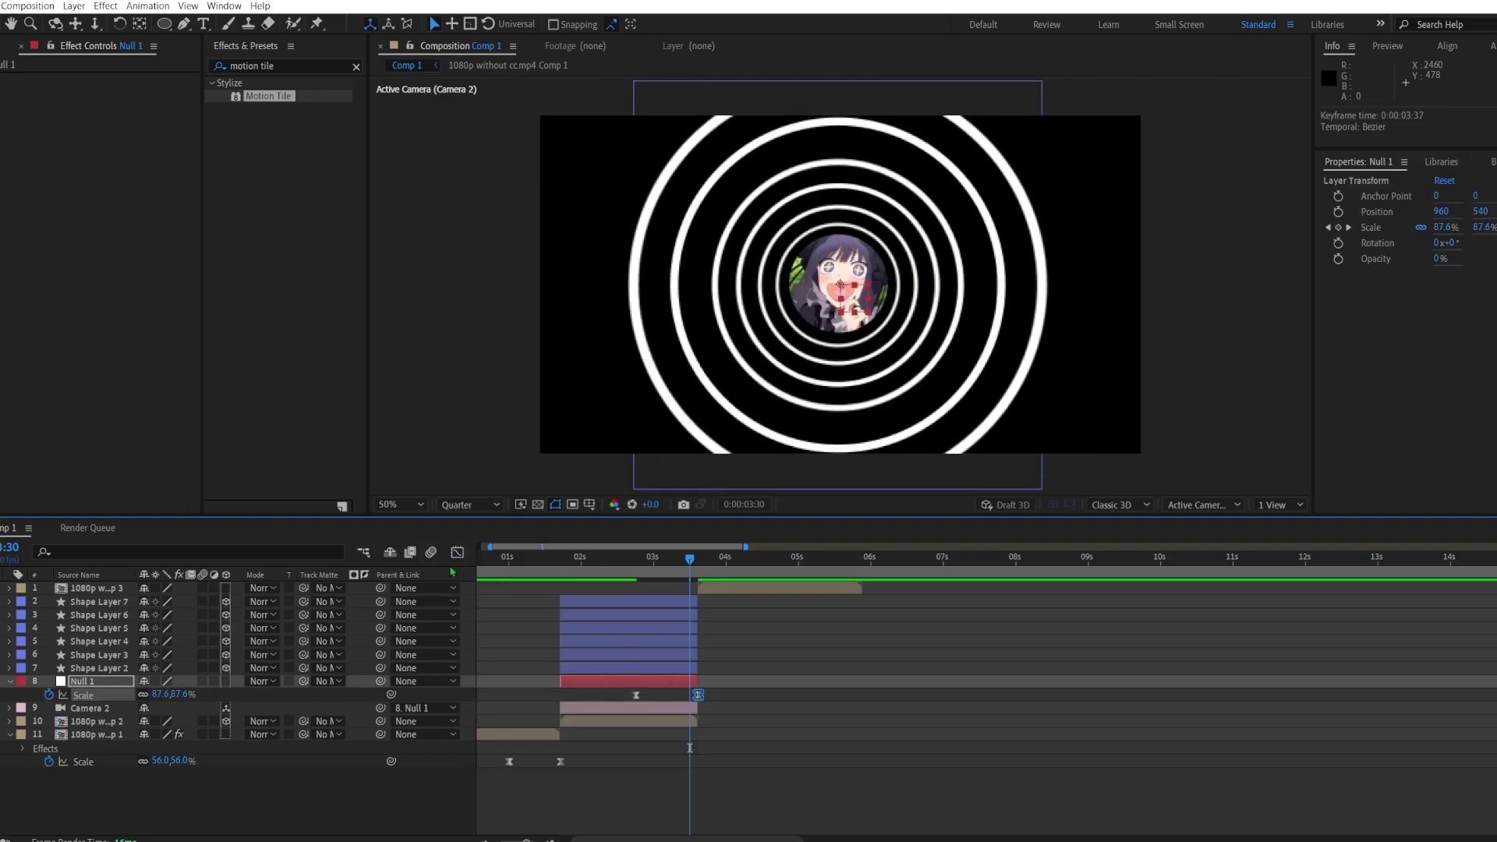
click(457, 553)
drag(698, 599, 704, 630)
click(702, 592)
drag(688, 568, 661, 568)
key(space)
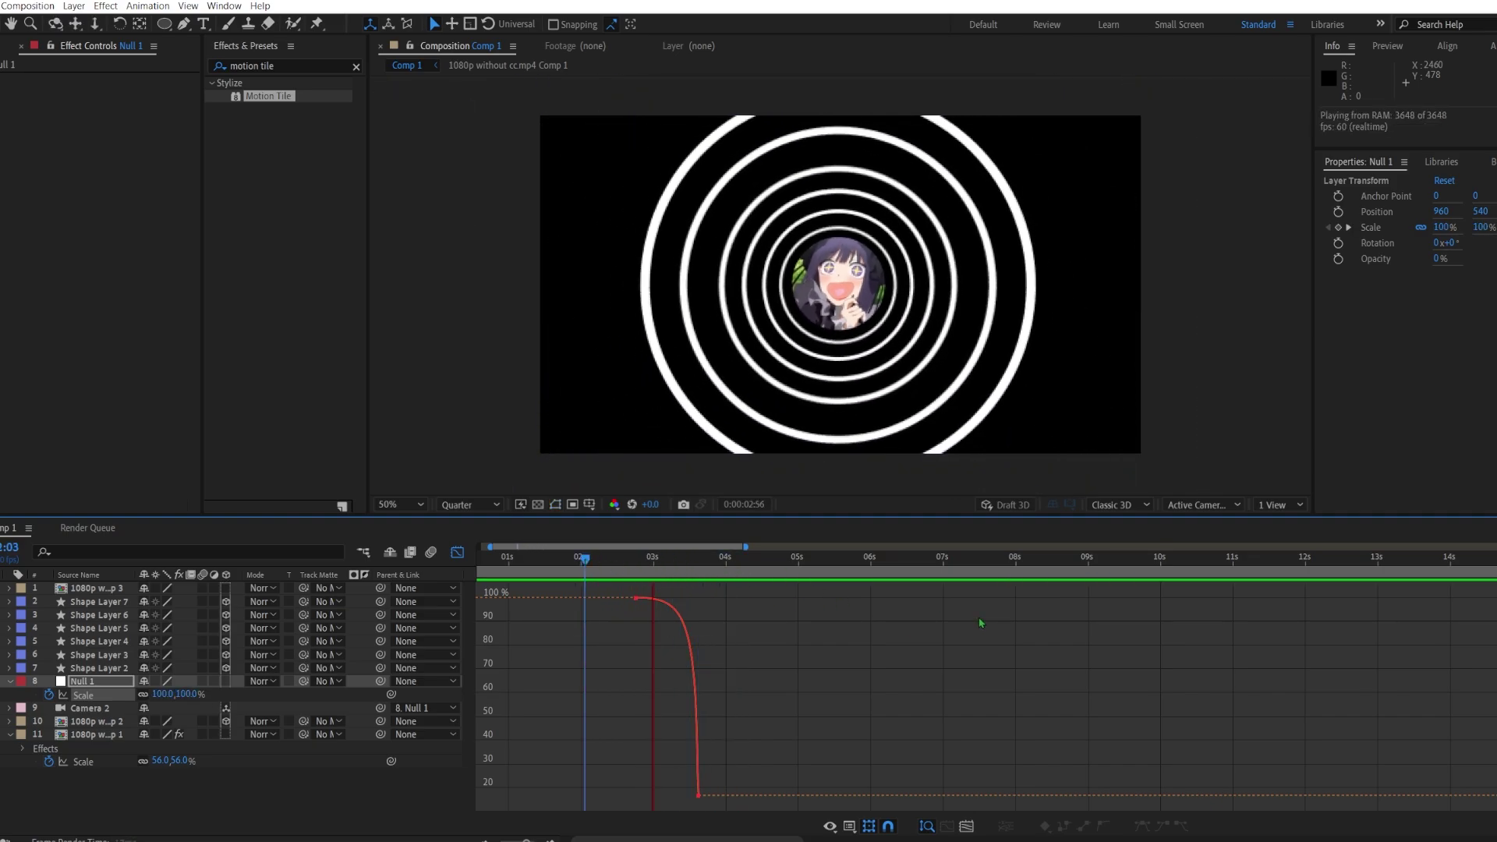
key(space)
key(shift+F3)
click(714, 624)
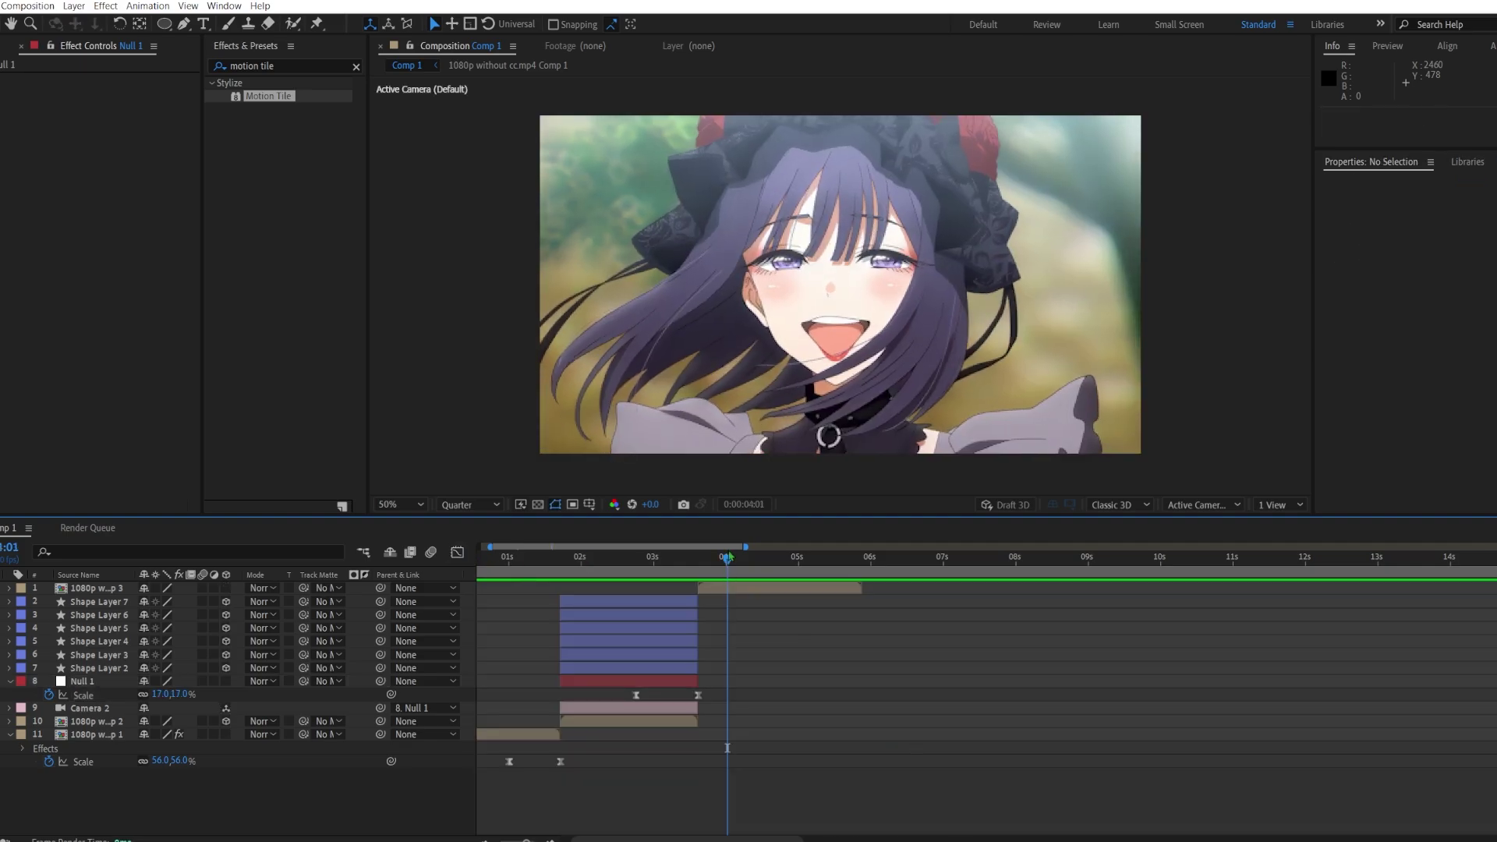
Step: Add a scale keyframe of 54% to the third clip at its start, 0:00:03:37
drag(729, 548, 705, 567)
click(721, 593)
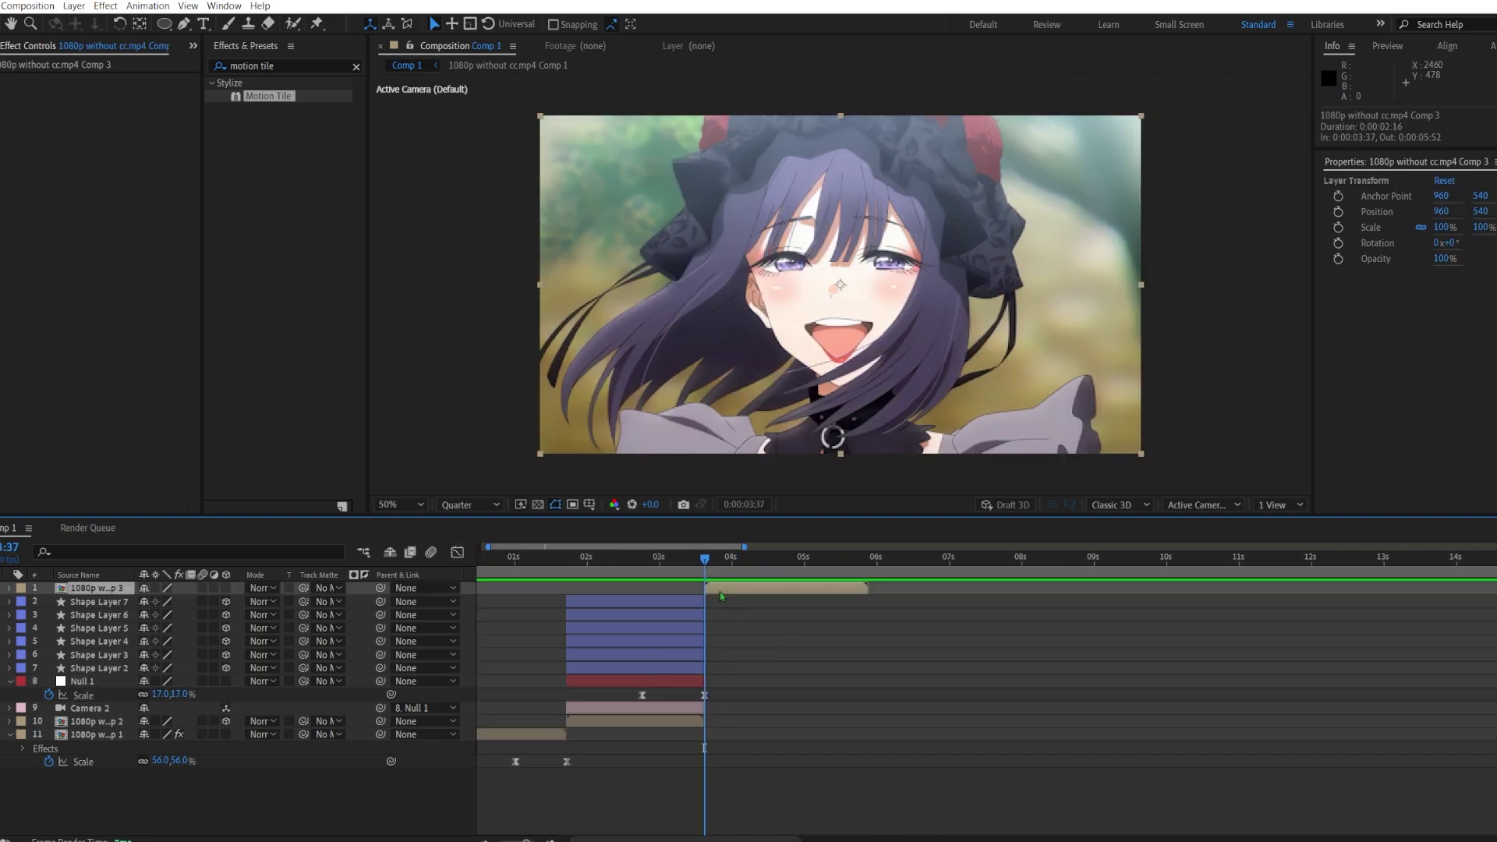
key(s)
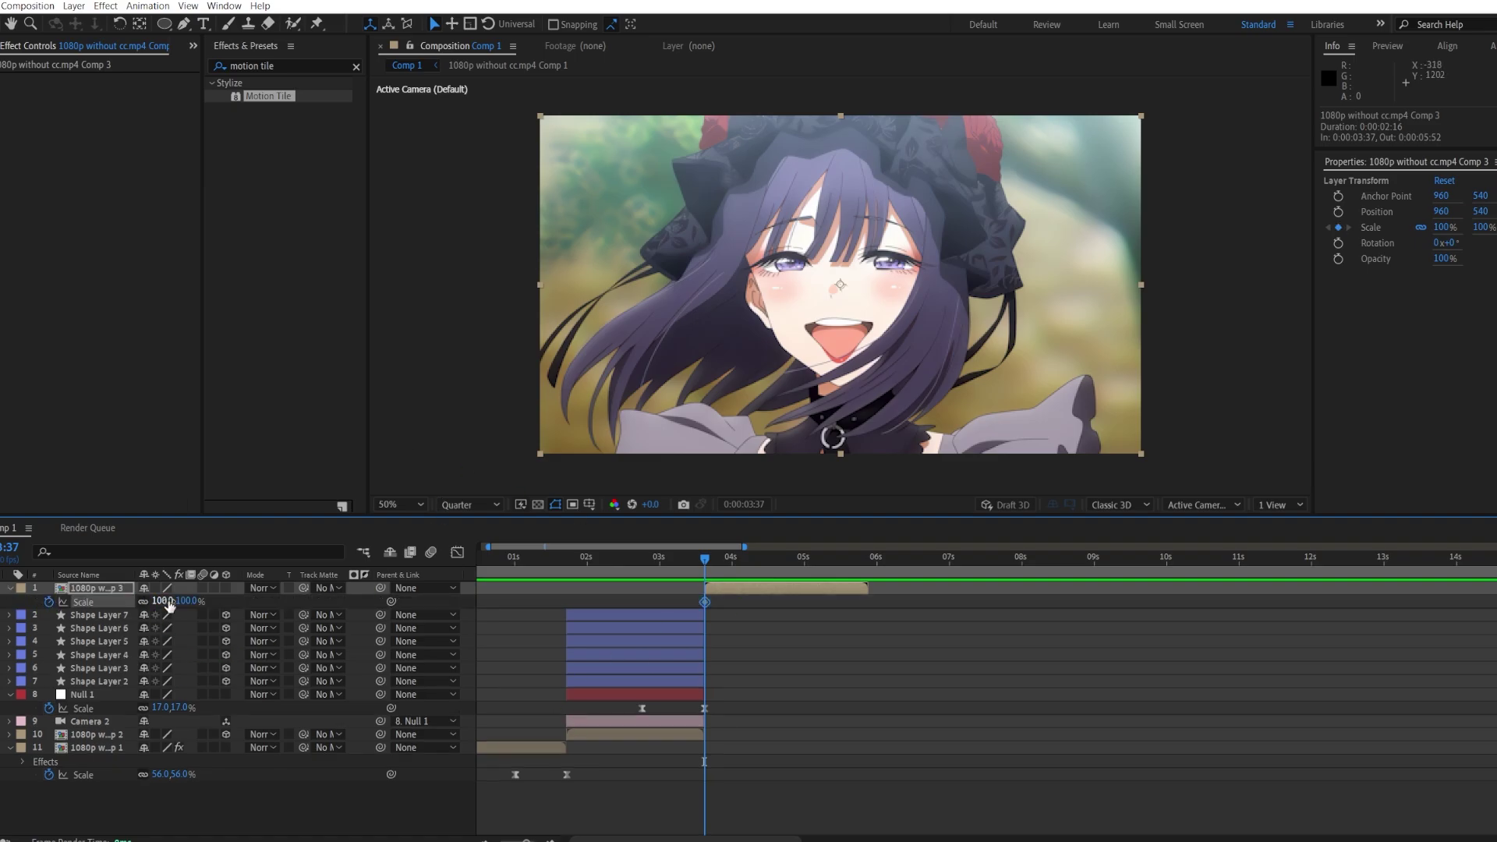
drag(170, 606, 133, 606)
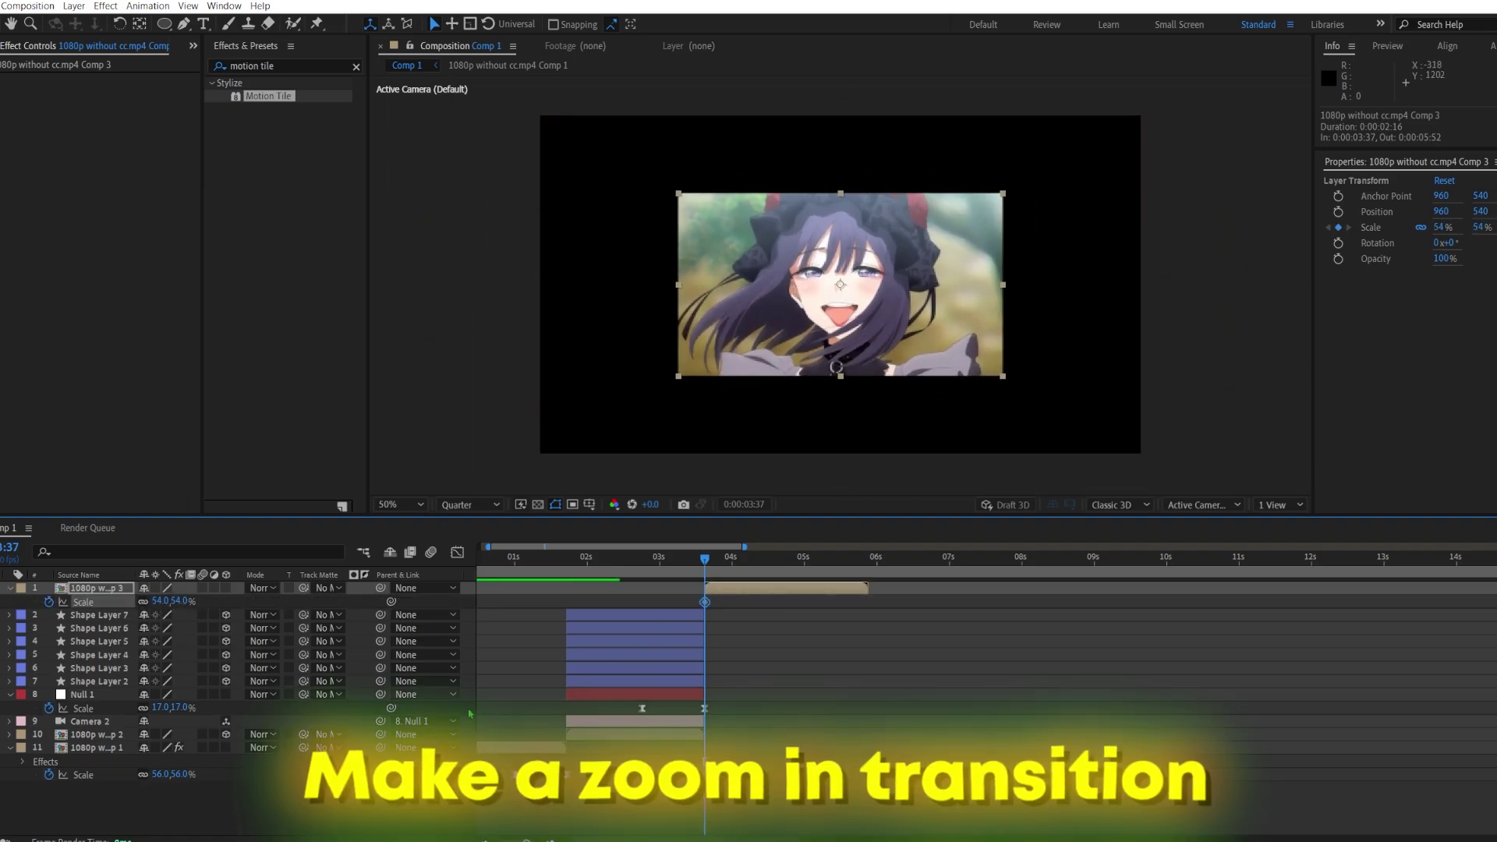
Step: Copy the Motion Tile effect from the first clip to the third clip
click(550, 747)
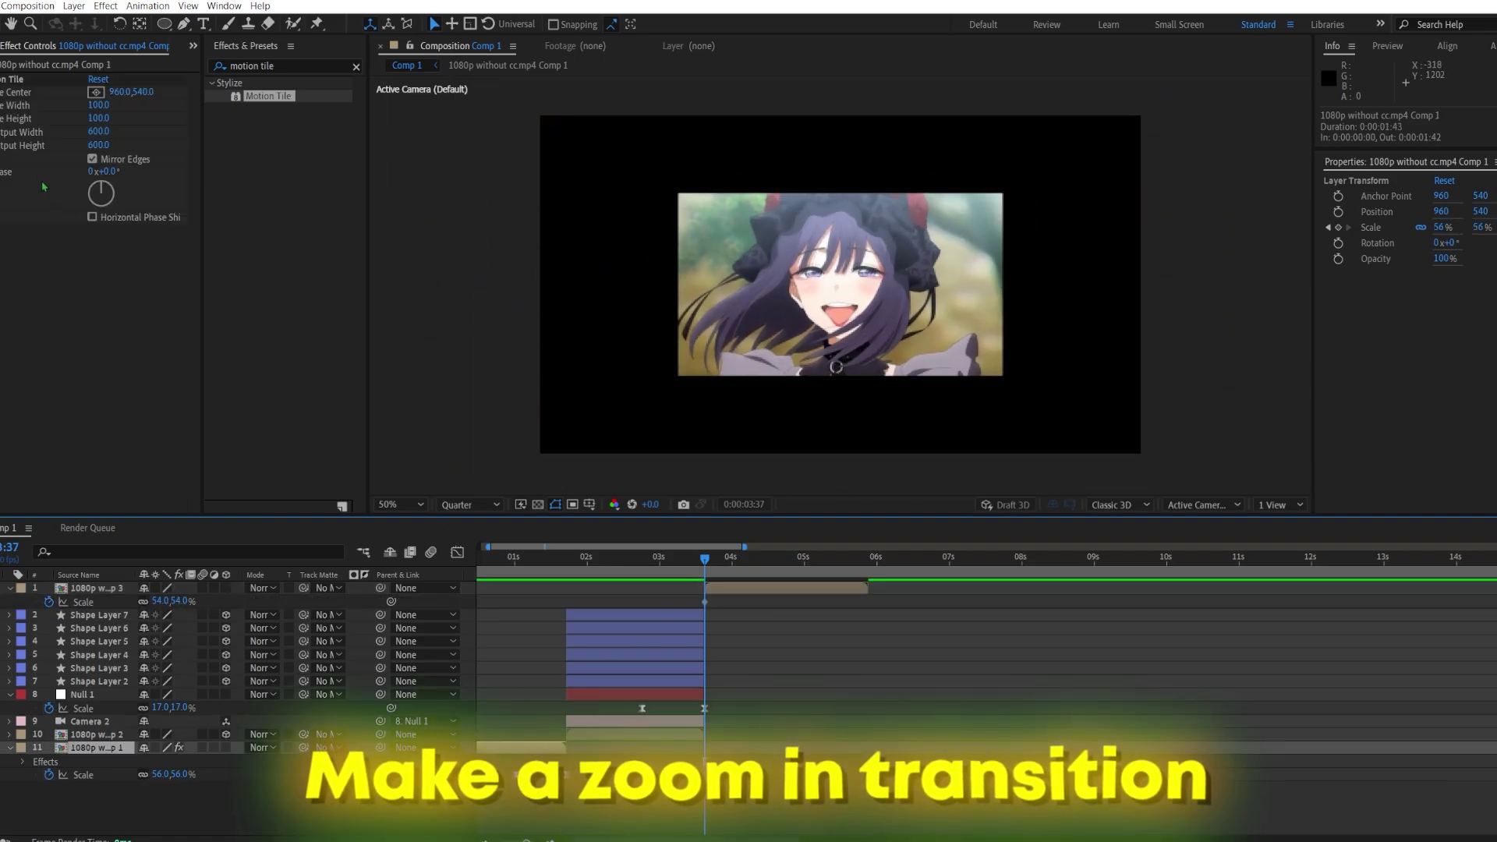
click(728, 585)
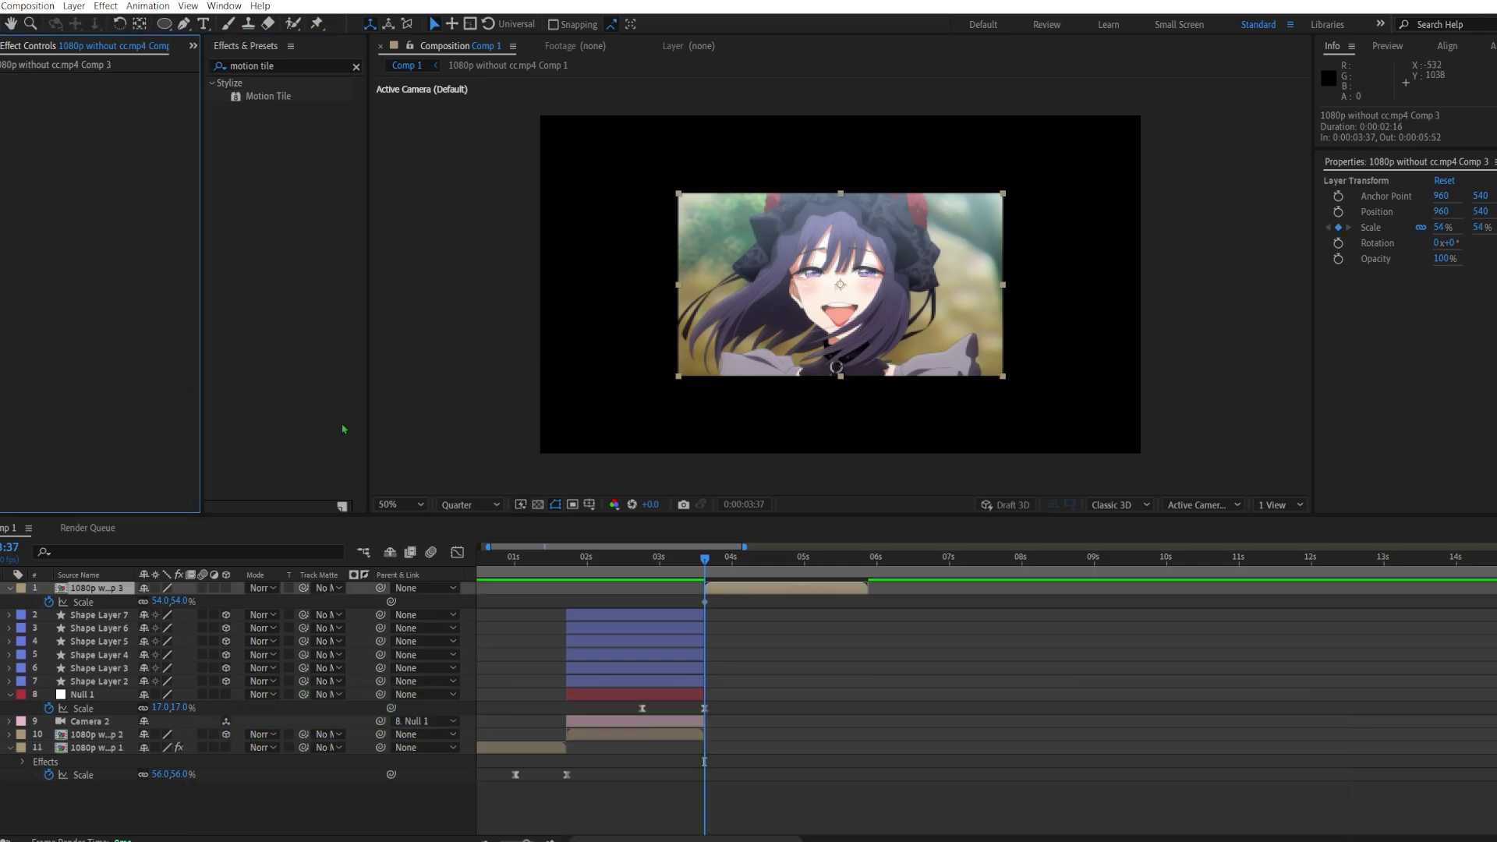
key(ctrl+v)
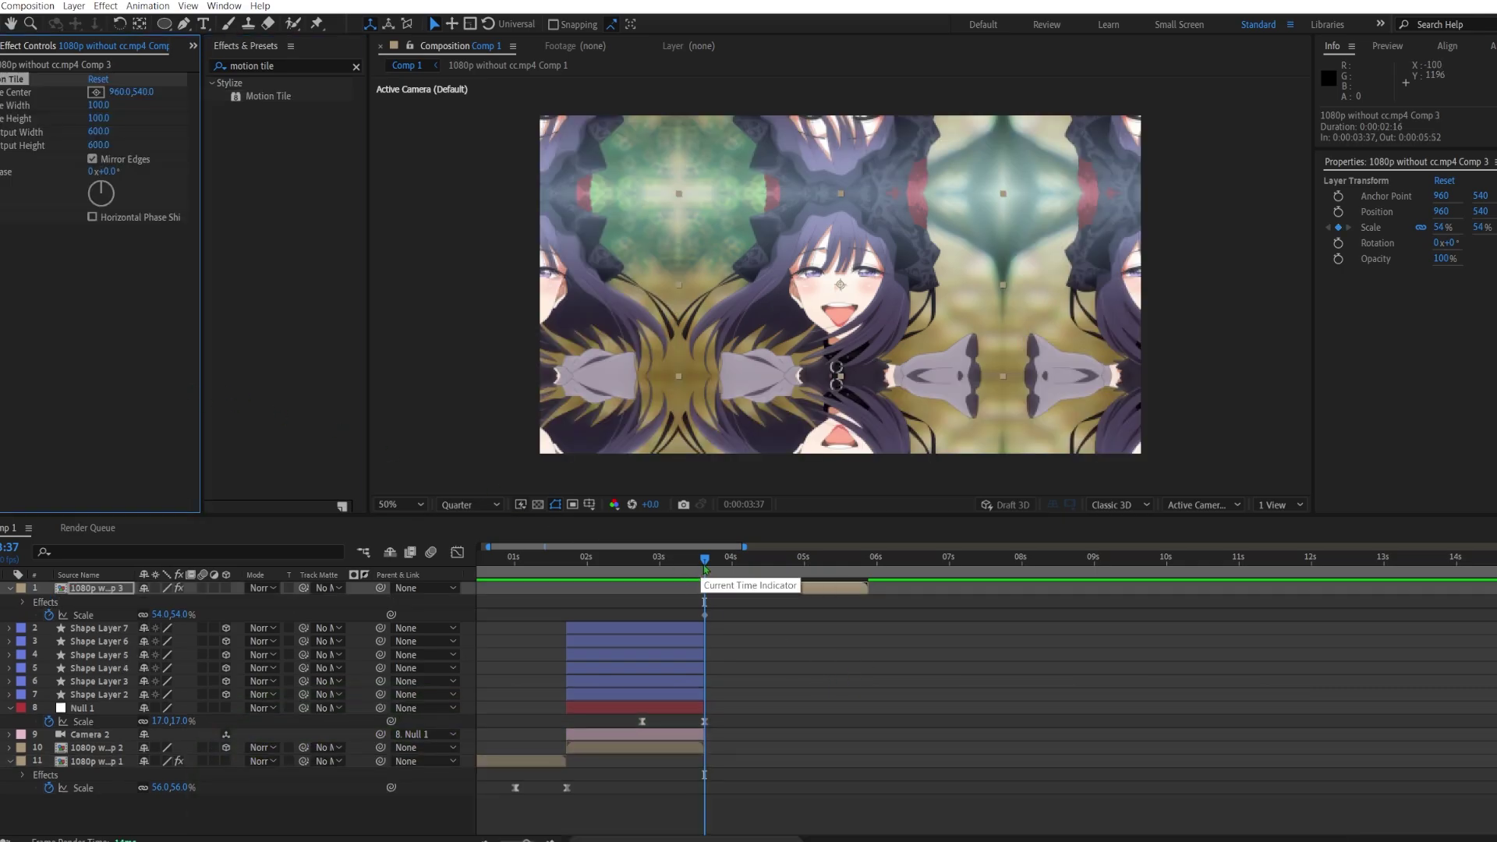
Step: Keyframe the third clip's scale at 100% at 0:00:04:12 and ease both of its scale keyframes
drag(705, 568, 752, 564)
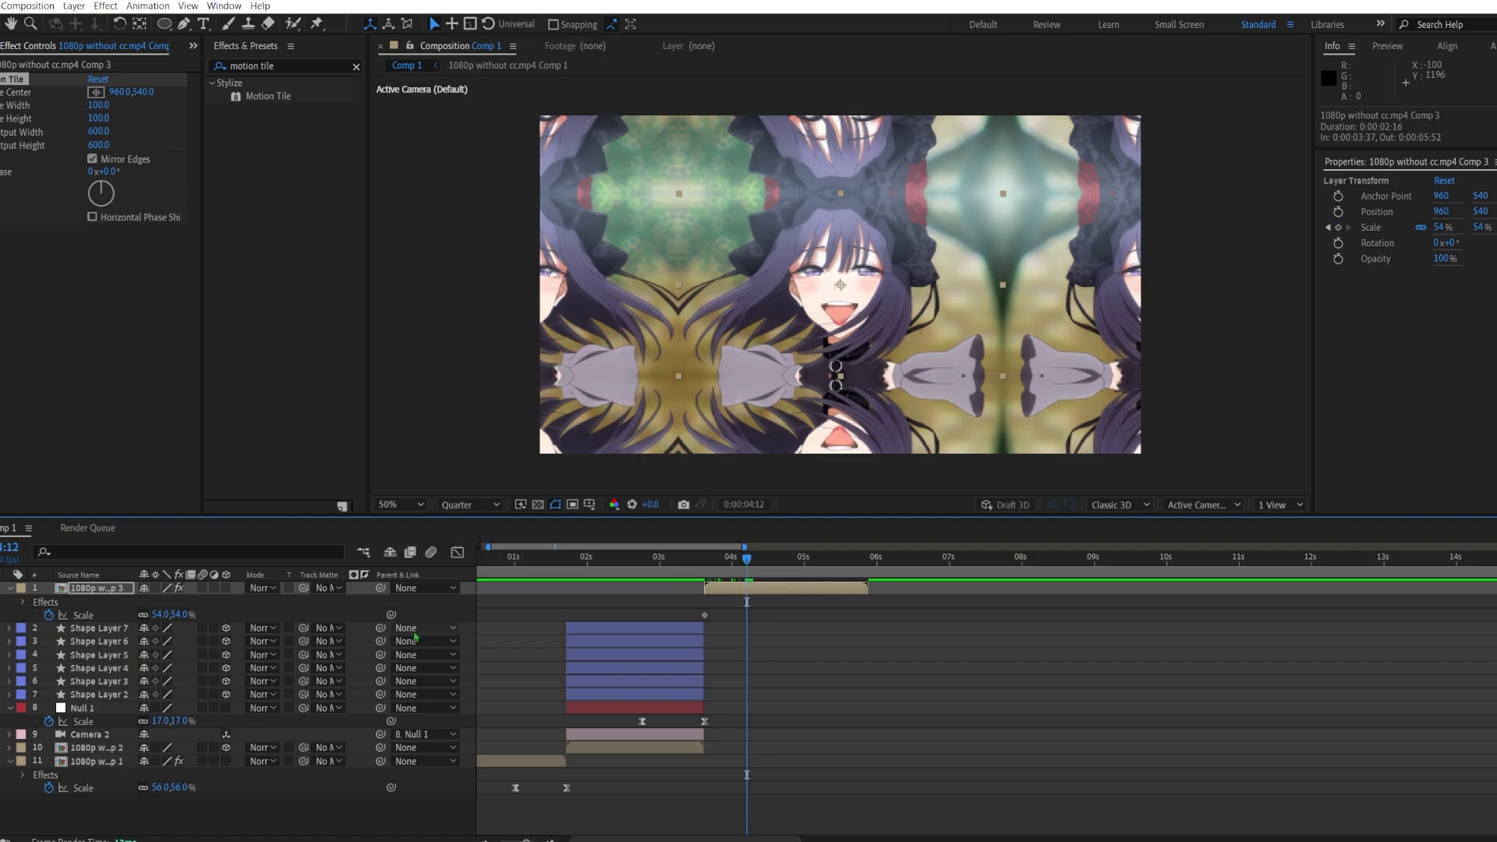
drag(164, 616, 200, 616)
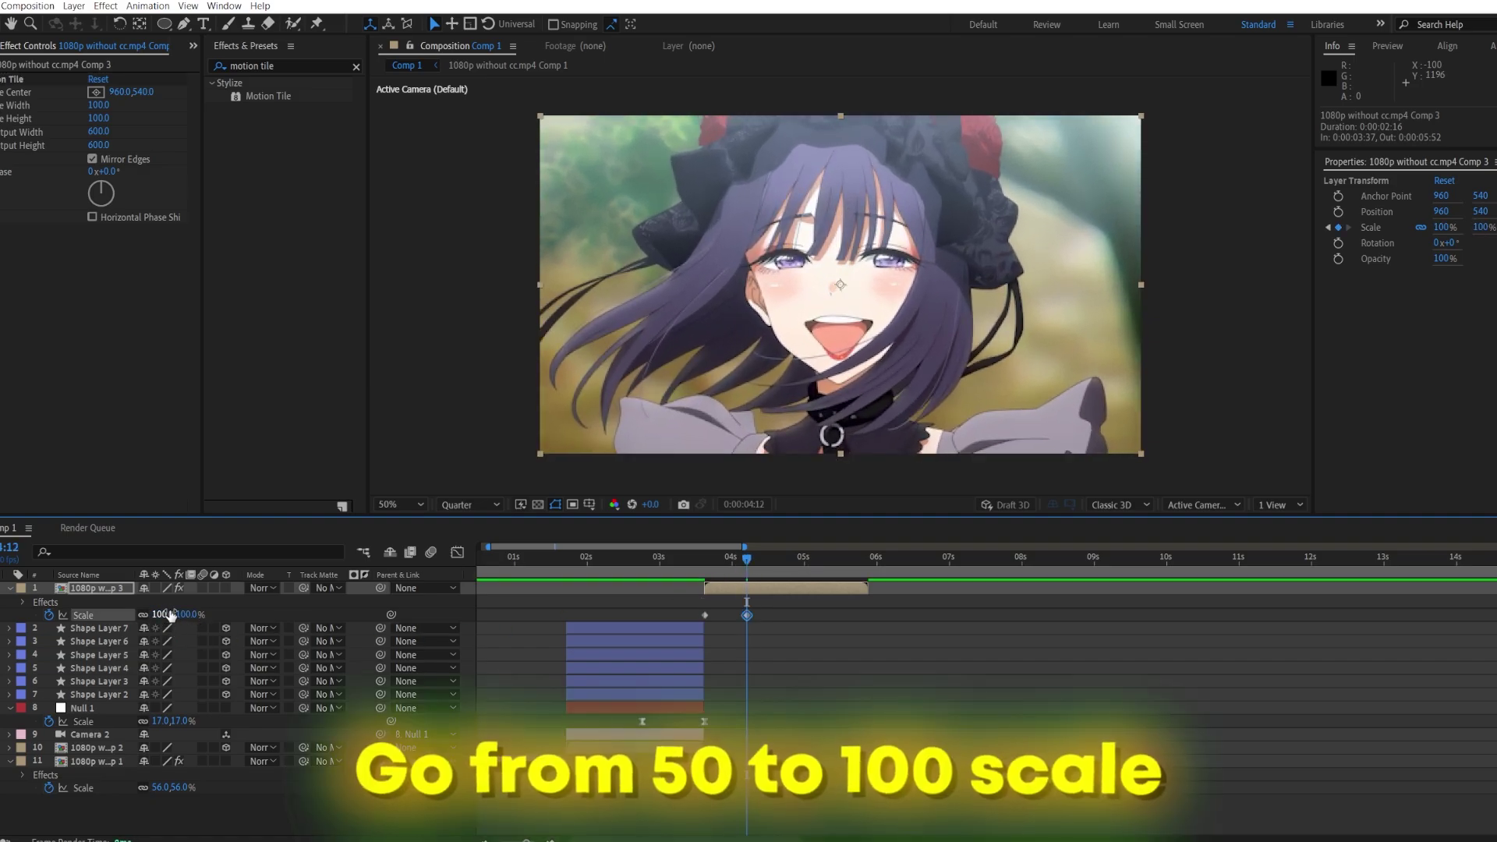
drag(808, 605, 677, 623)
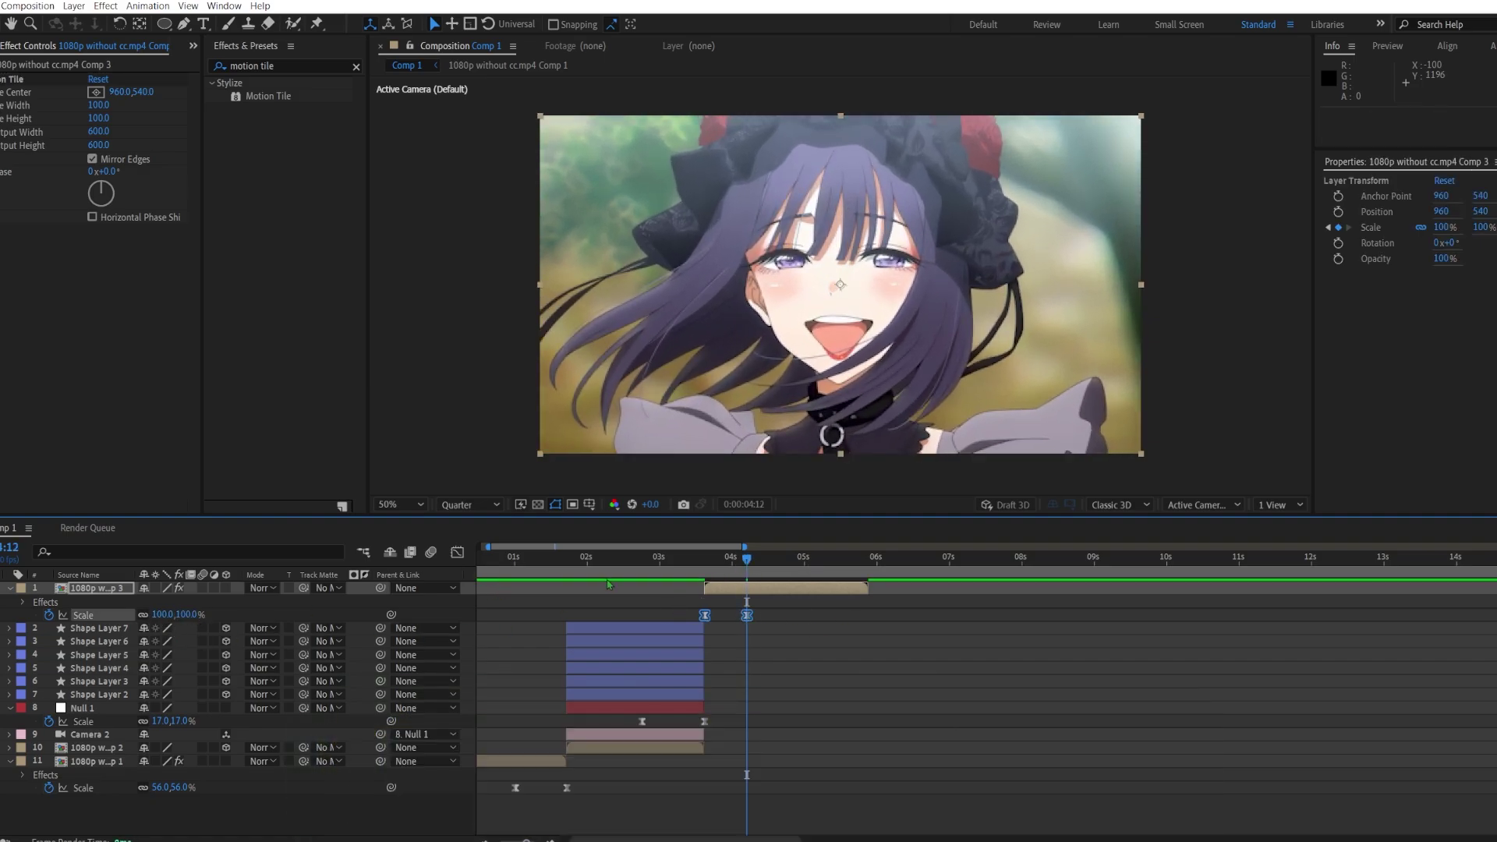
Step: Shape the third clip's scale curve to rise steeply and level off gradually, and preview the transition
click(457, 552)
click(733, 661)
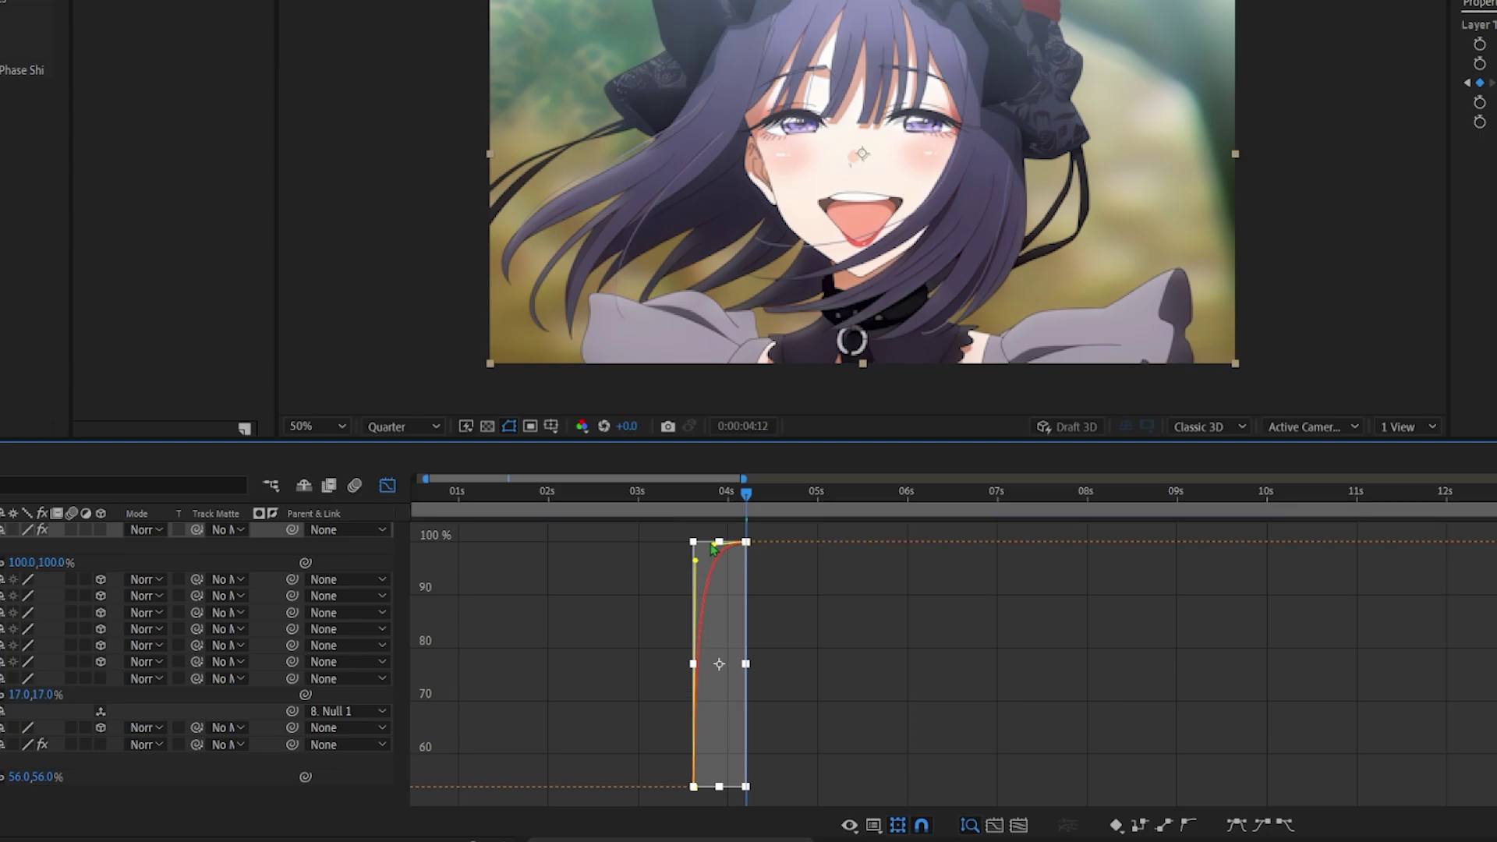
click(765, 529)
drag(745, 495, 620, 523)
key(space)
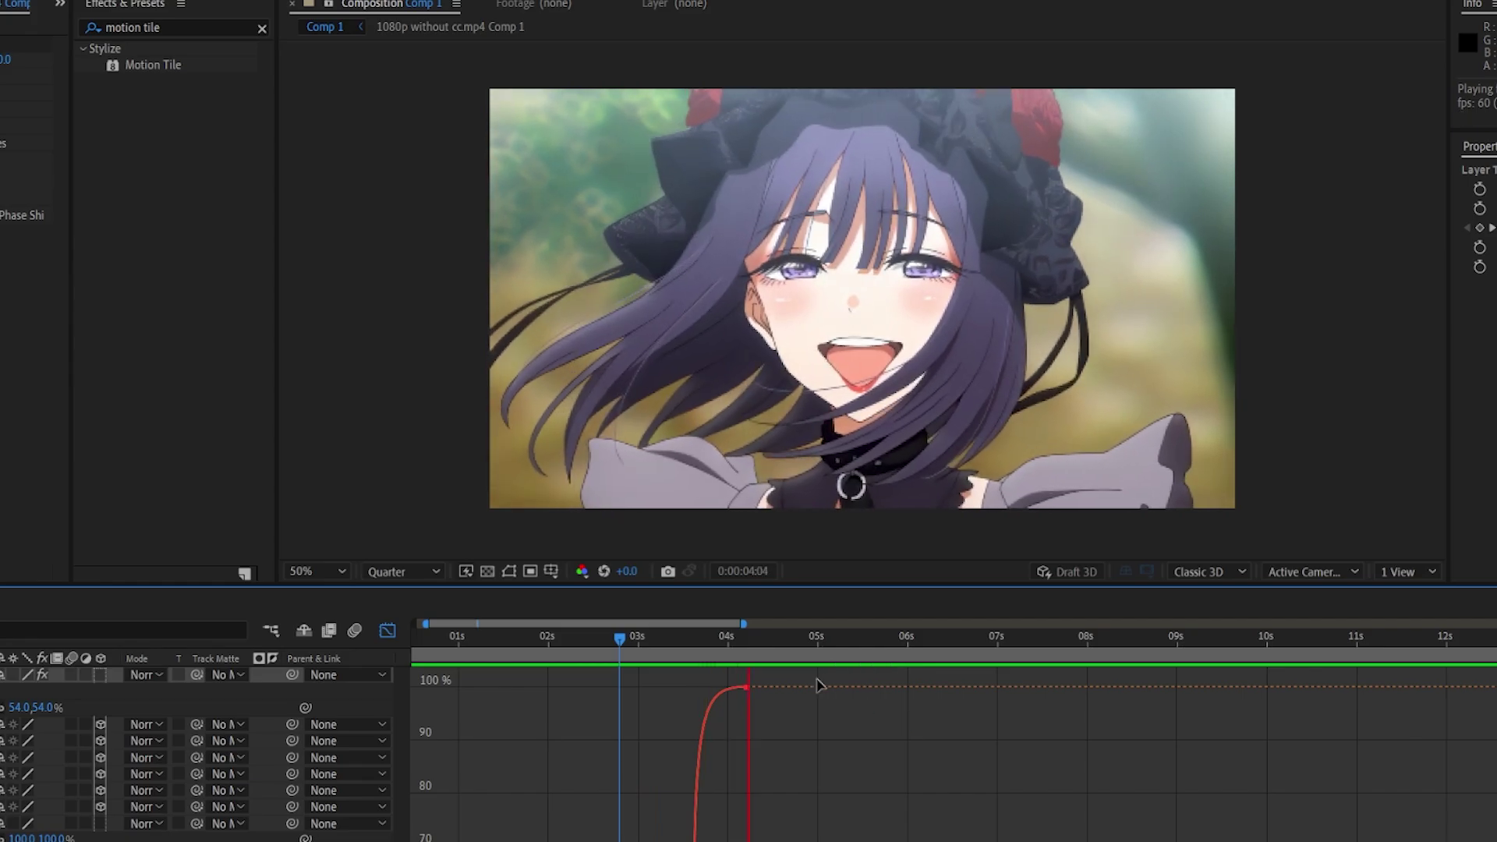
drag(760, 641, 661, 668)
key(space)
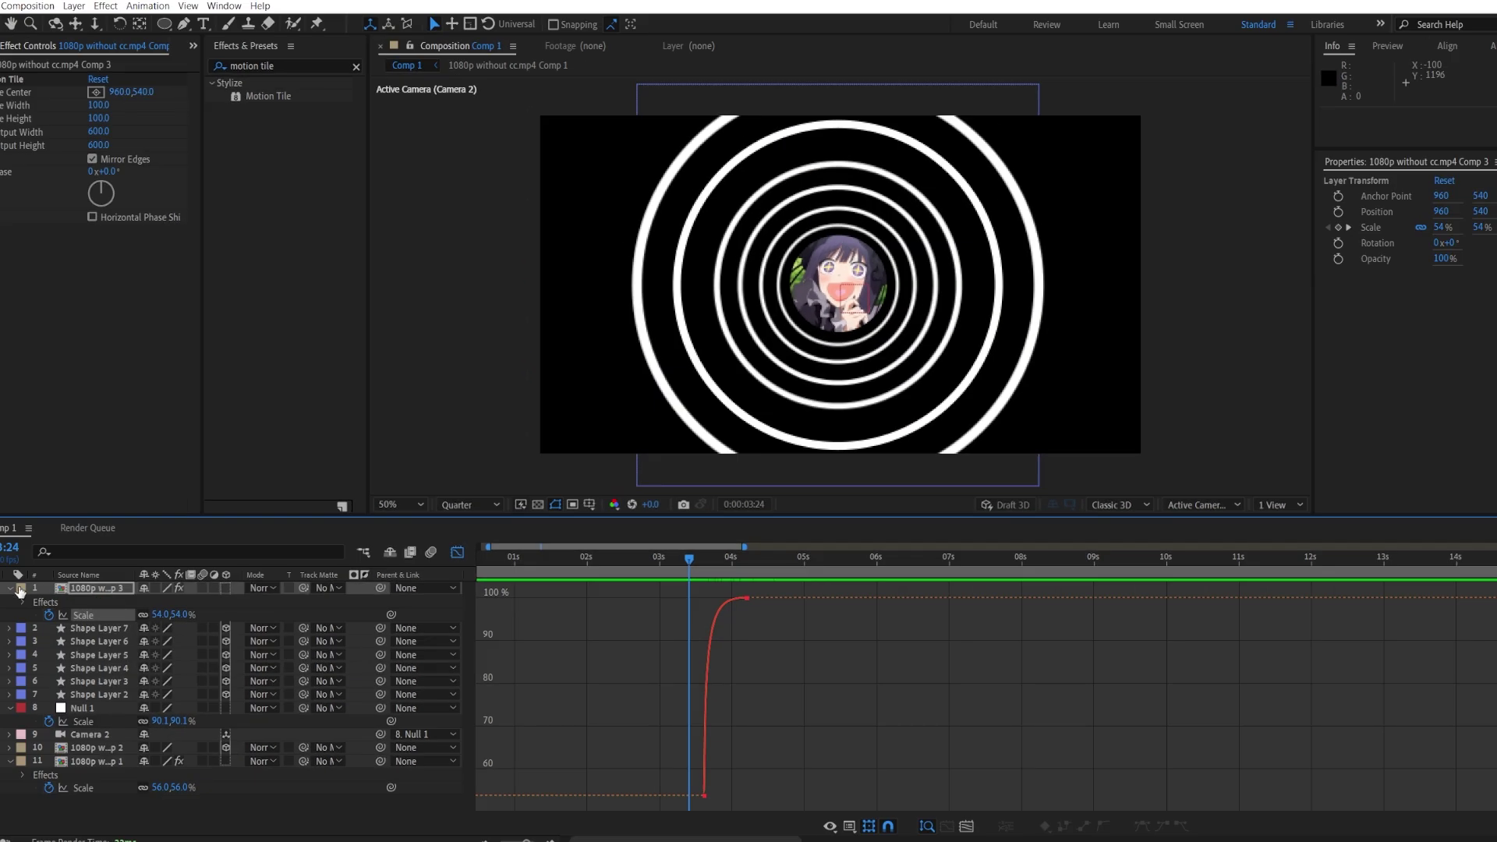
Step: Collapse the third clip's properties and return the timeline from the graph to the layer bars
click(17, 591)
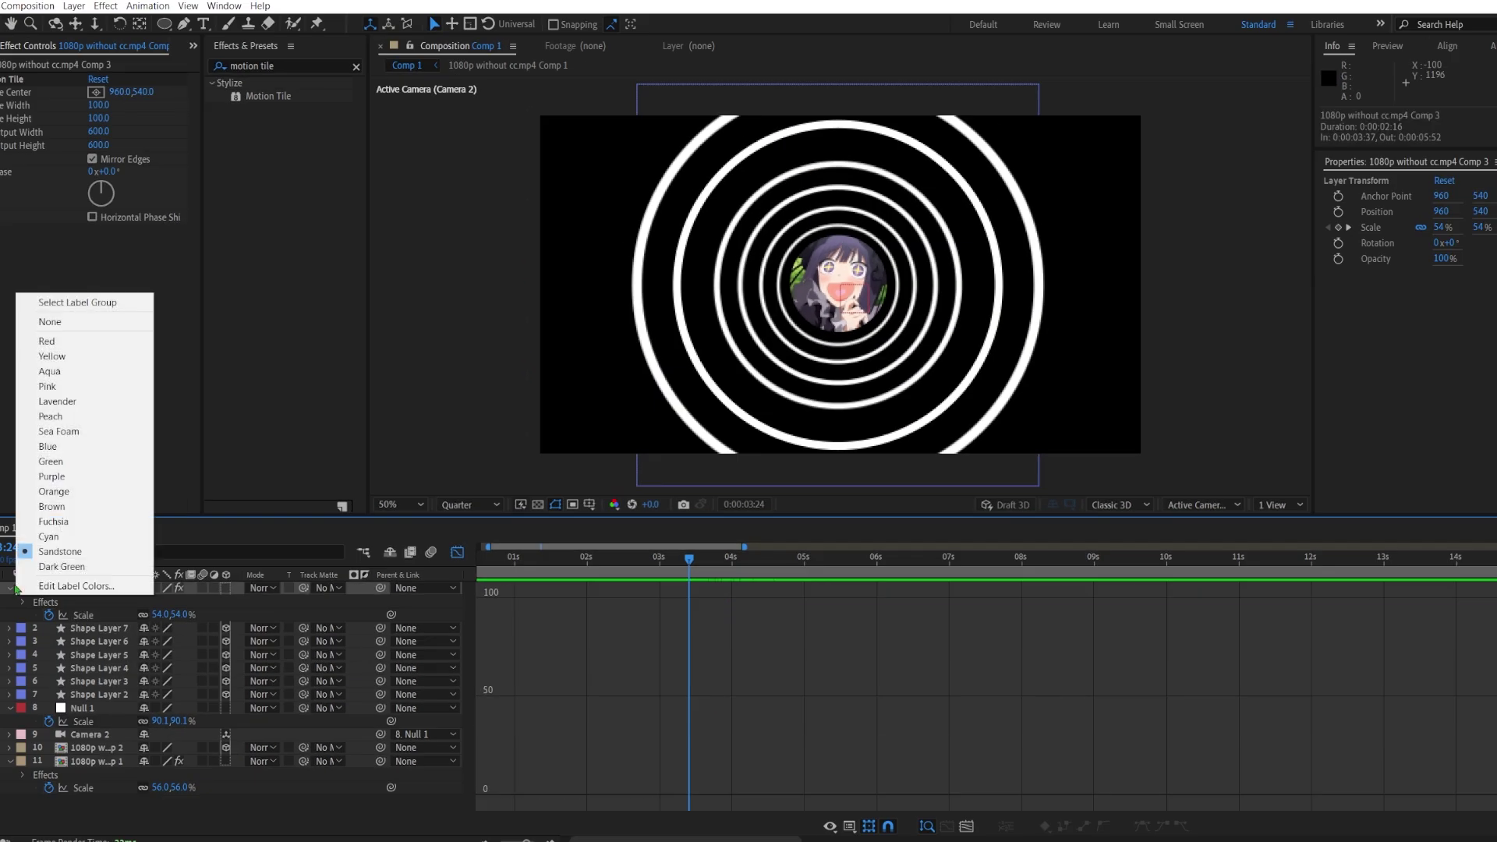
click(11, 591)
click(10, 589)
click(457, 552)
click(656, 591)
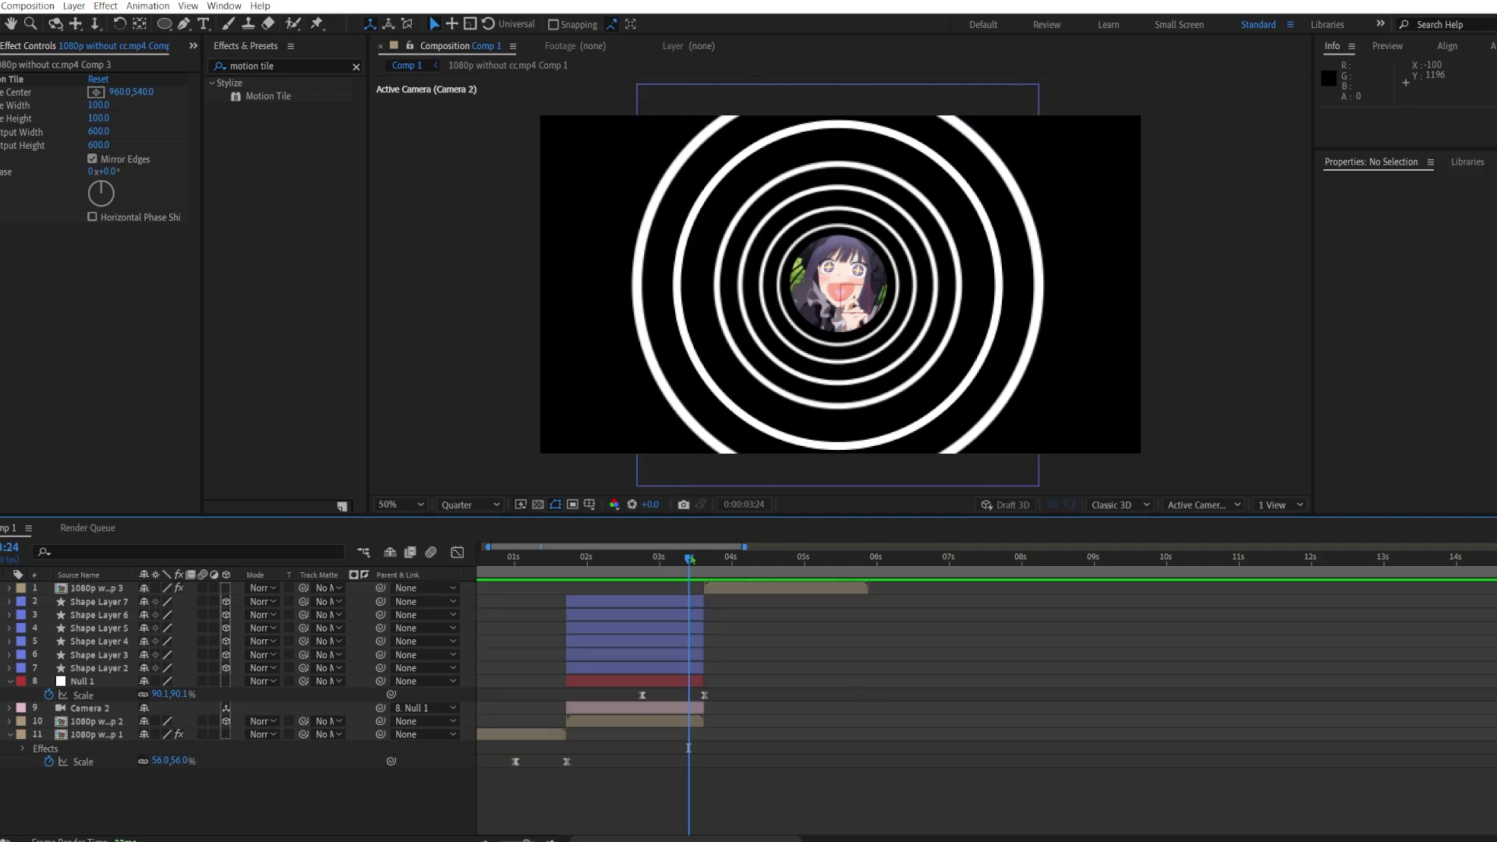
Step: Find the Deep Glow effect and apply it to Shape Layer 2, the innermost ring
drag(657, 576, 654, 578)
click(267, 66)
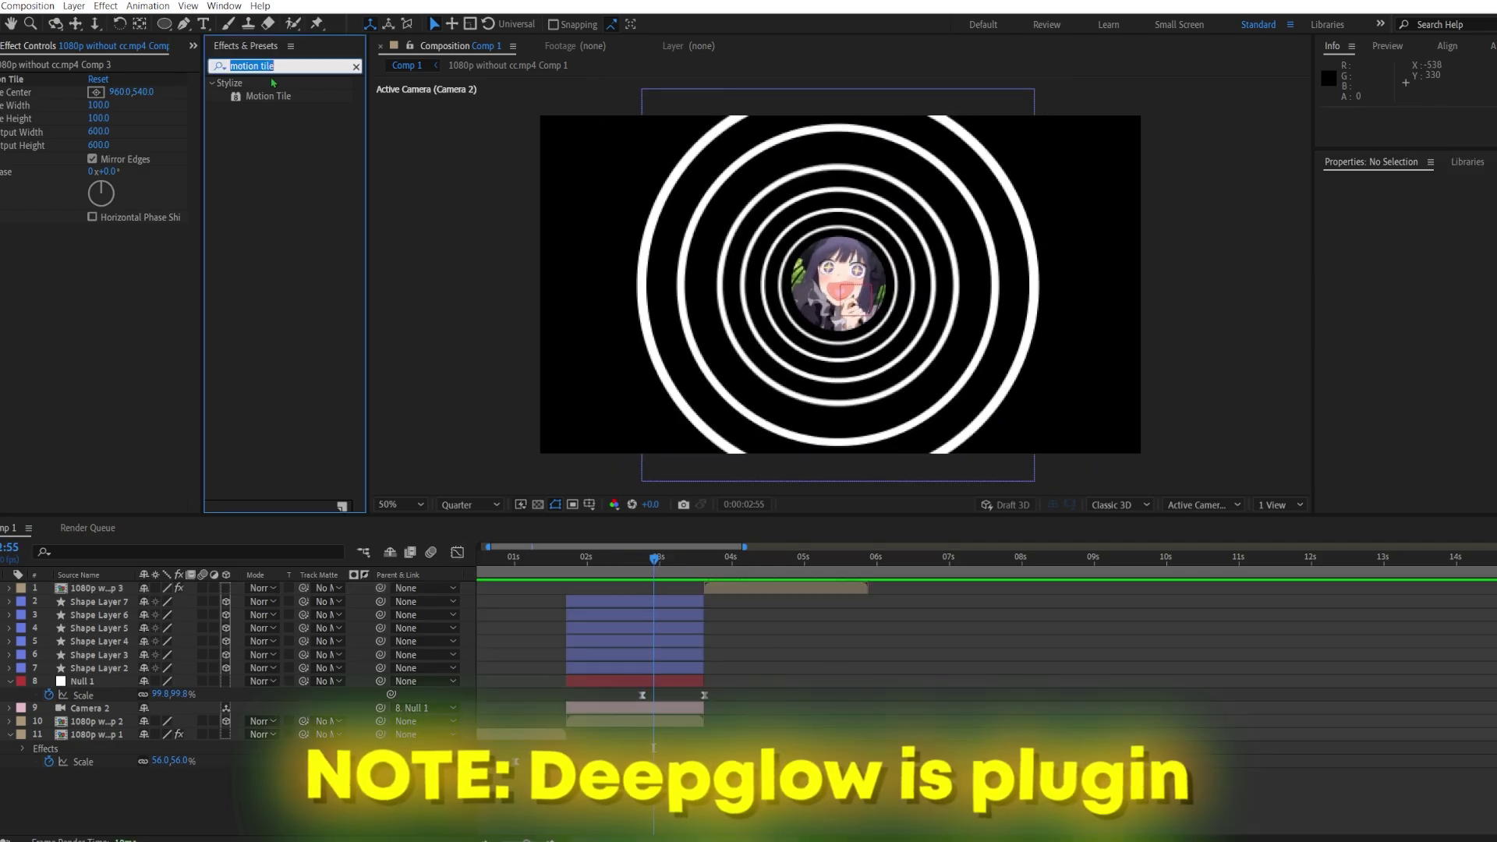
text(deep glow)
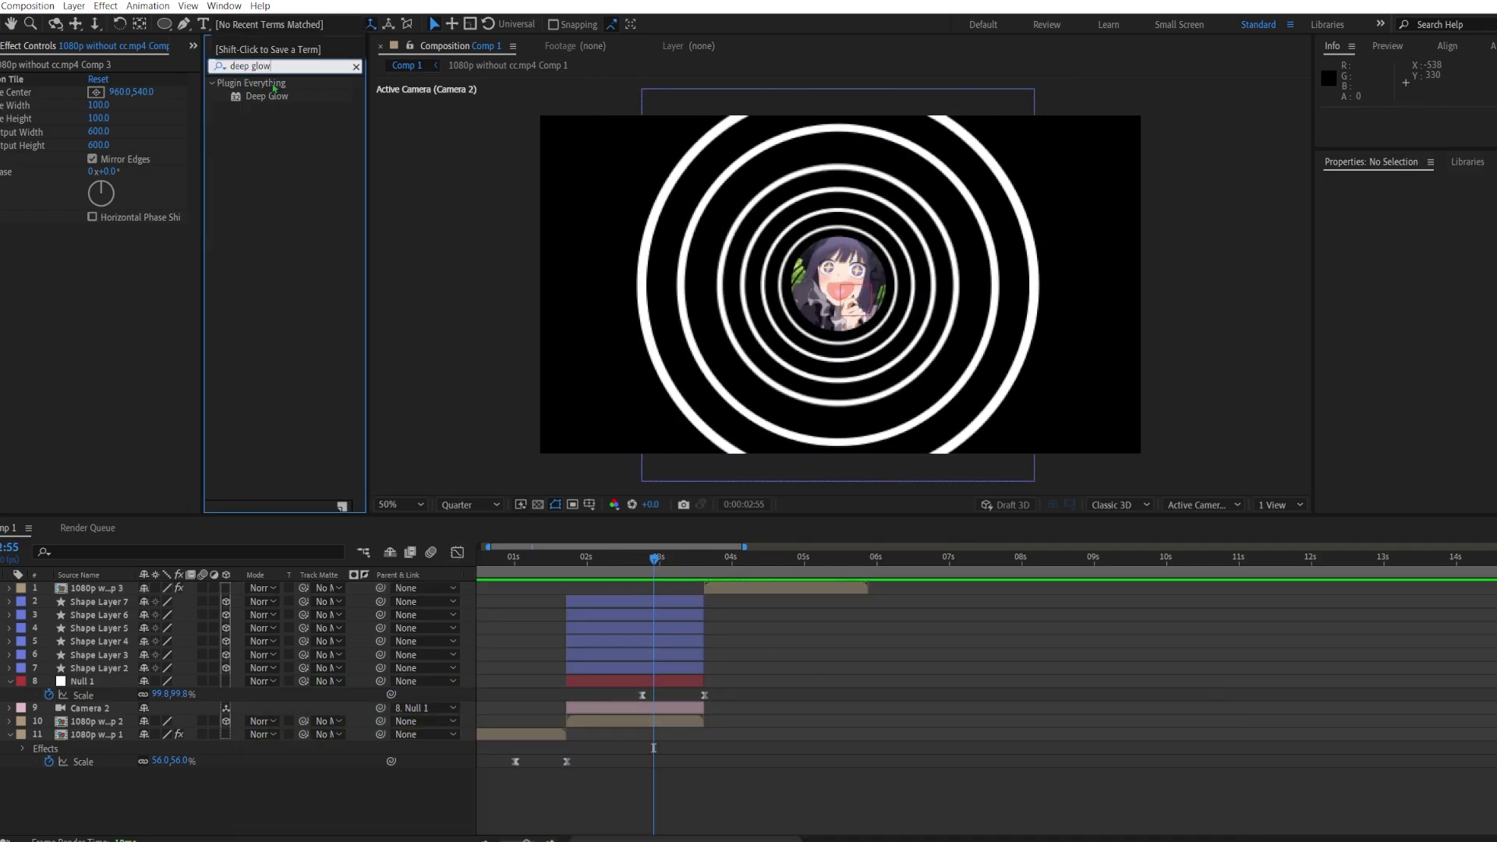
drag(267, 96, 655, 669)
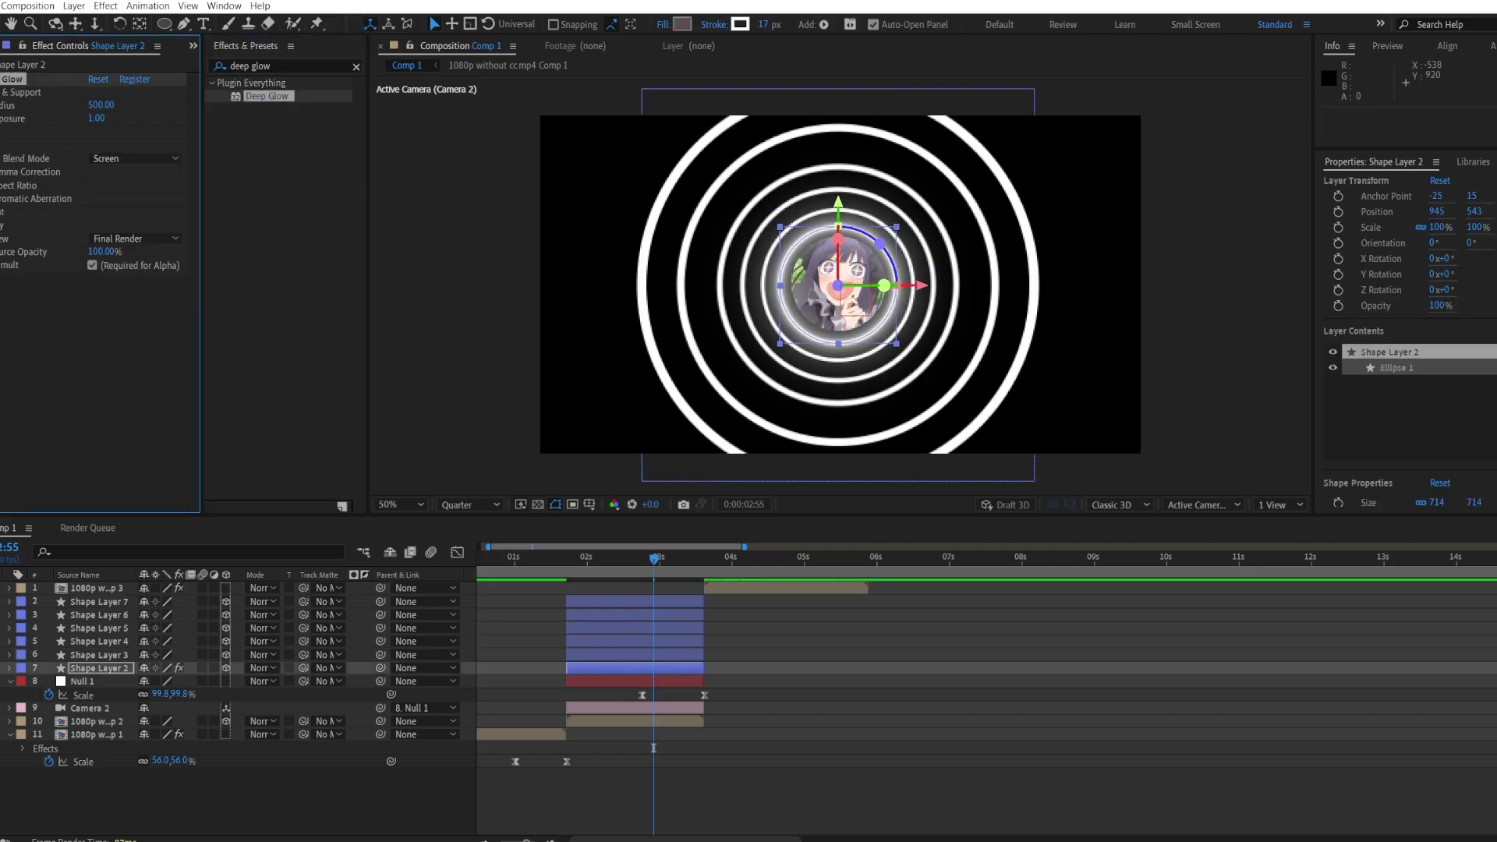
Step: Copy the Deep Glow effect to the other five ring layers, Shape Layers 3 to 7, and check the glow around 0:00:02:58
click(652, 654)
key(ctrl+v)
click(638, 628)
click(638, 641)
key(ctrl+v)
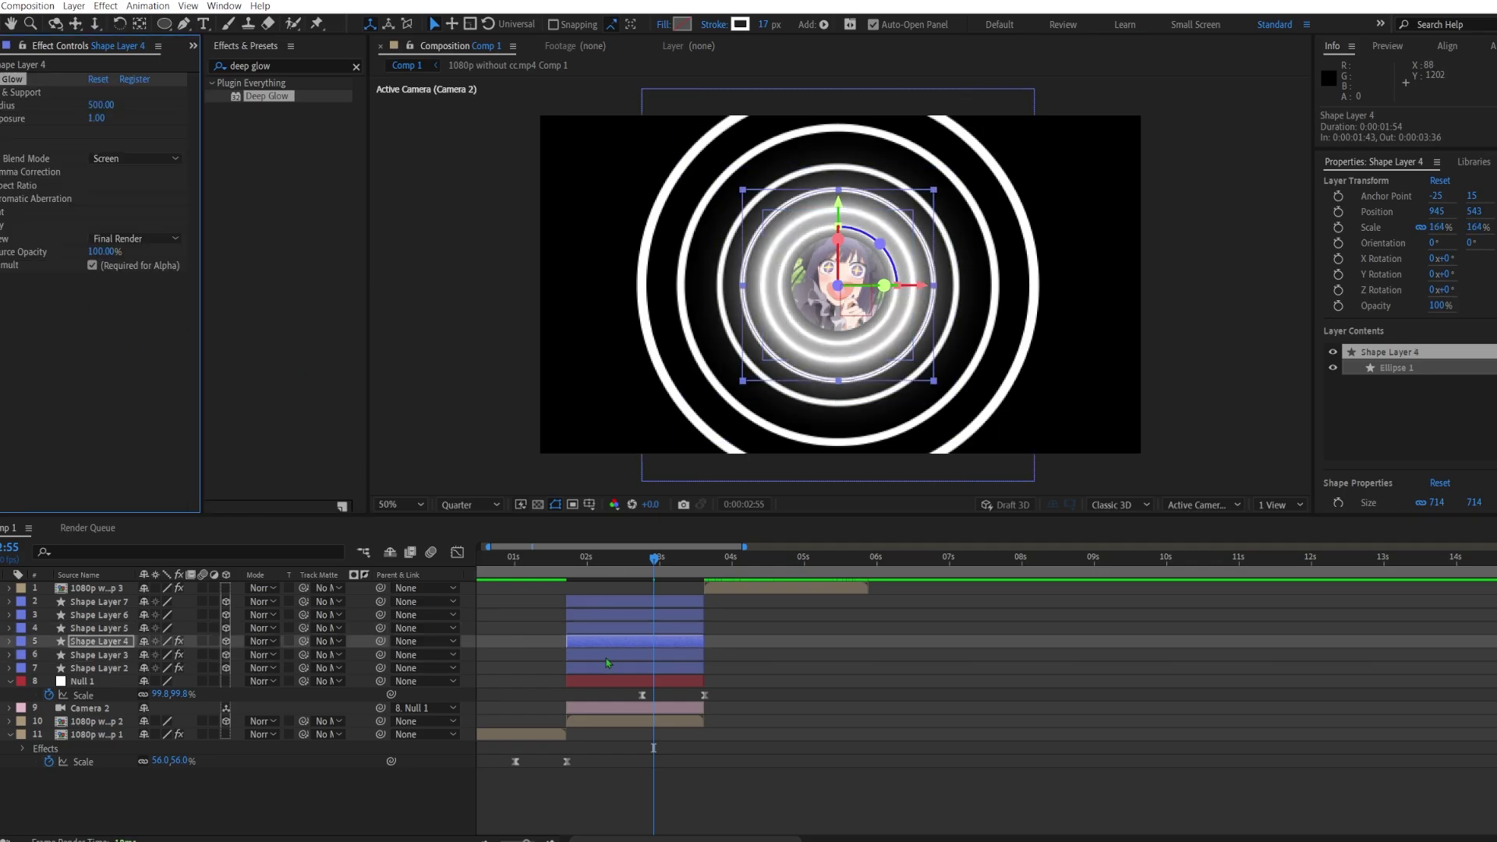
click(596, 625)
key(ctrl+v)
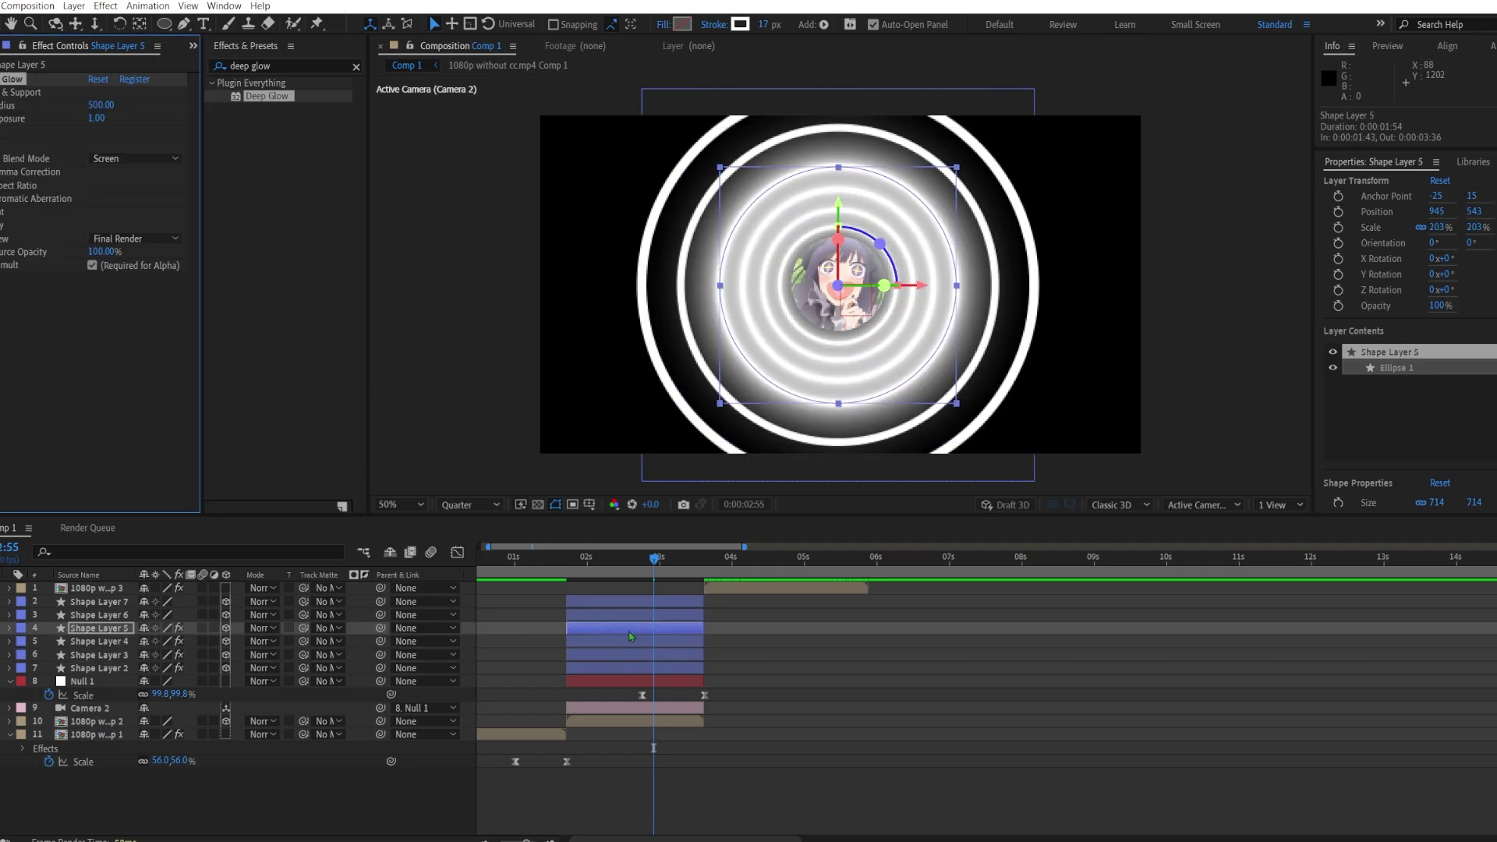
click(639, 615)
key(ctrl+v)
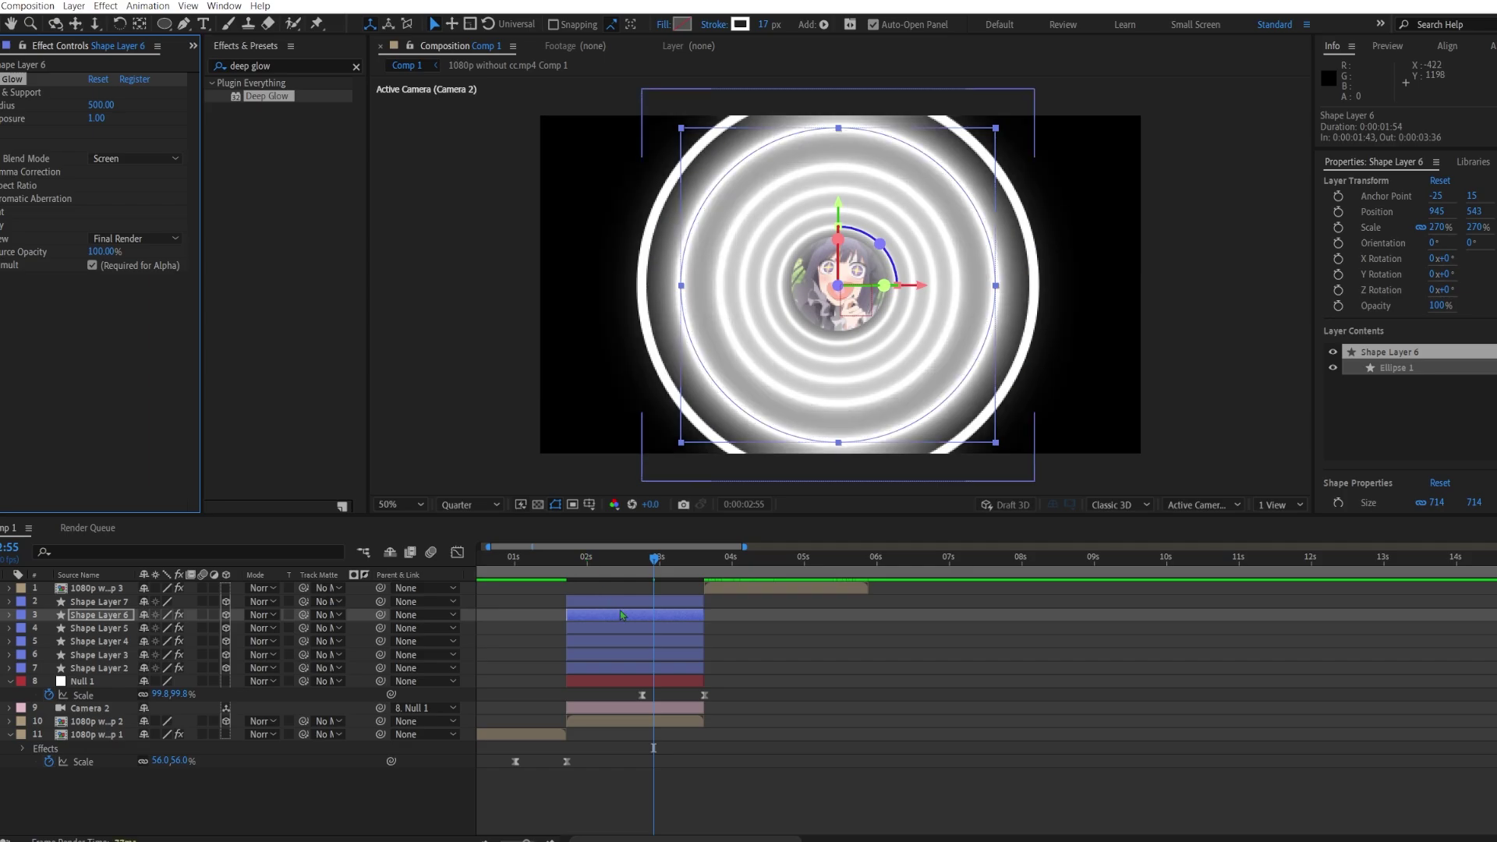
click(621, 600)
key(ctrl+v)
key(F2)
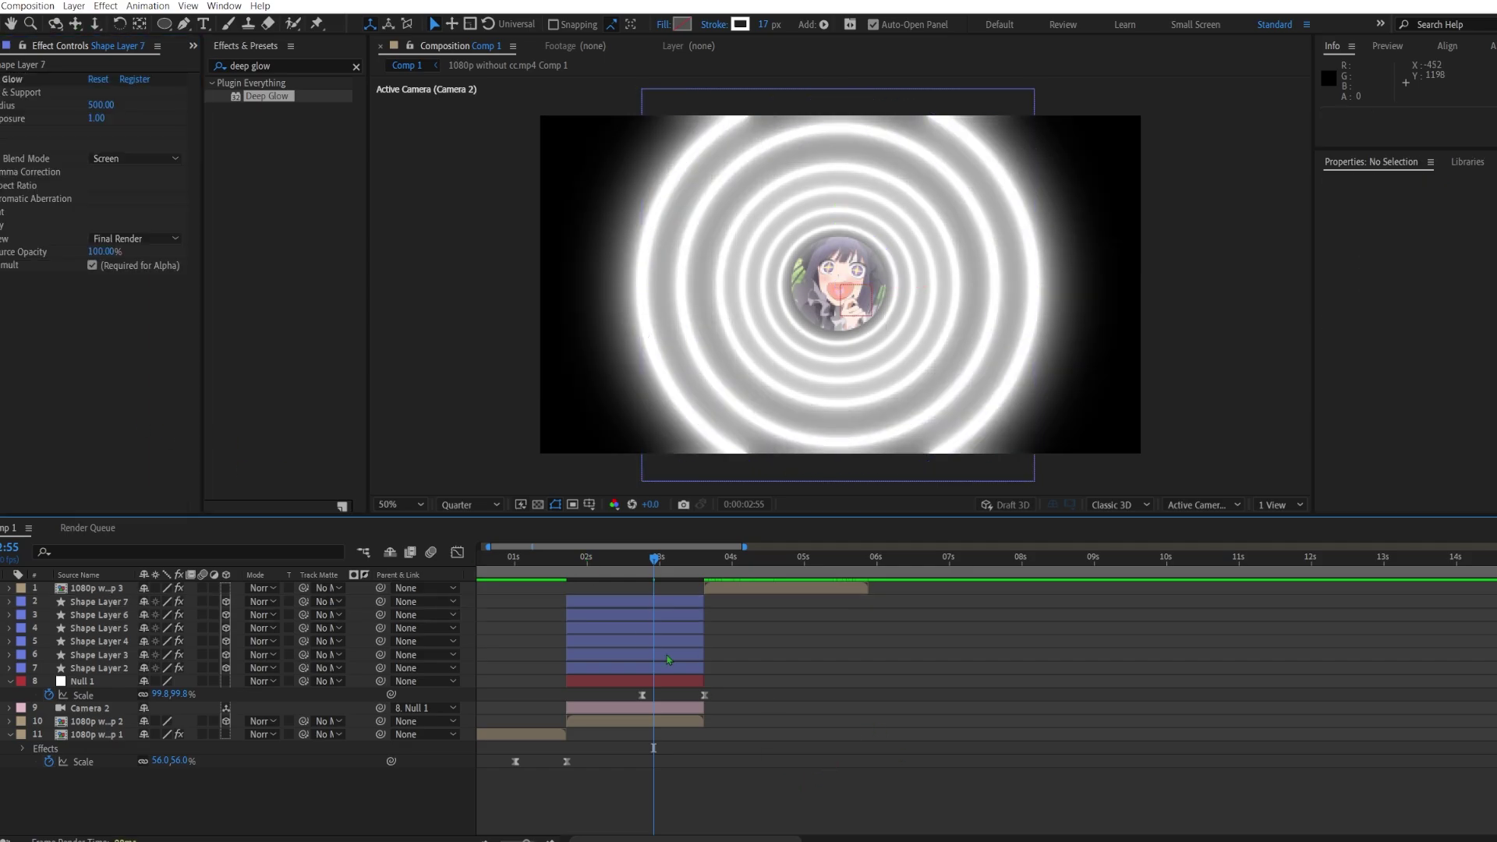
mouse_move(651, 570)
mouse_down()
mouse_move(619, 570)
mouse_move(658, 570)
mouse_up()
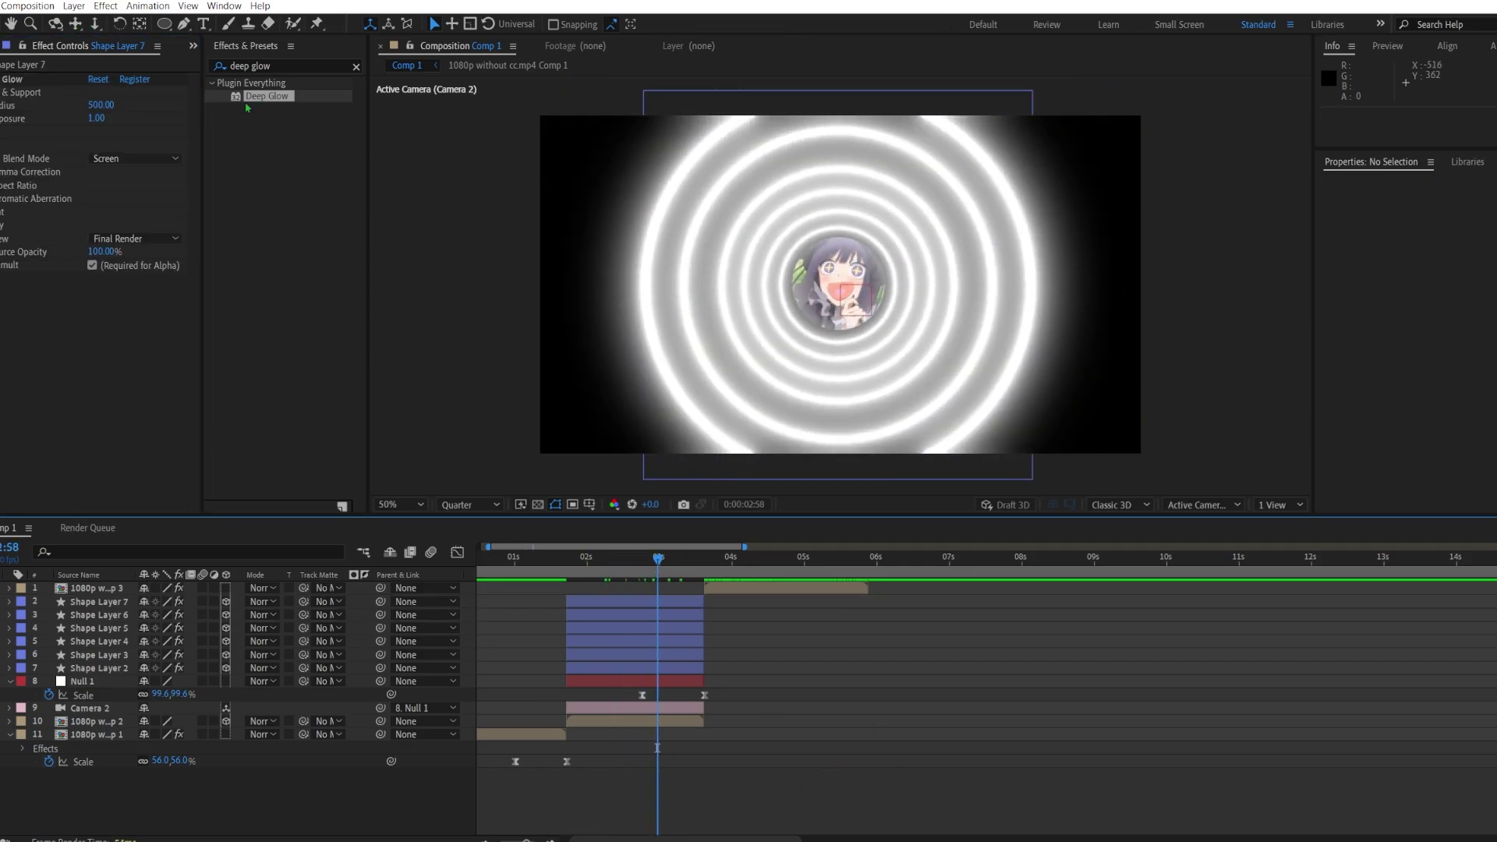
Step: Clear the effect search, create a 1920 x 1080 px black solid and place it directly below the ring layers
double_click(278, 67)
key(BackSpace)
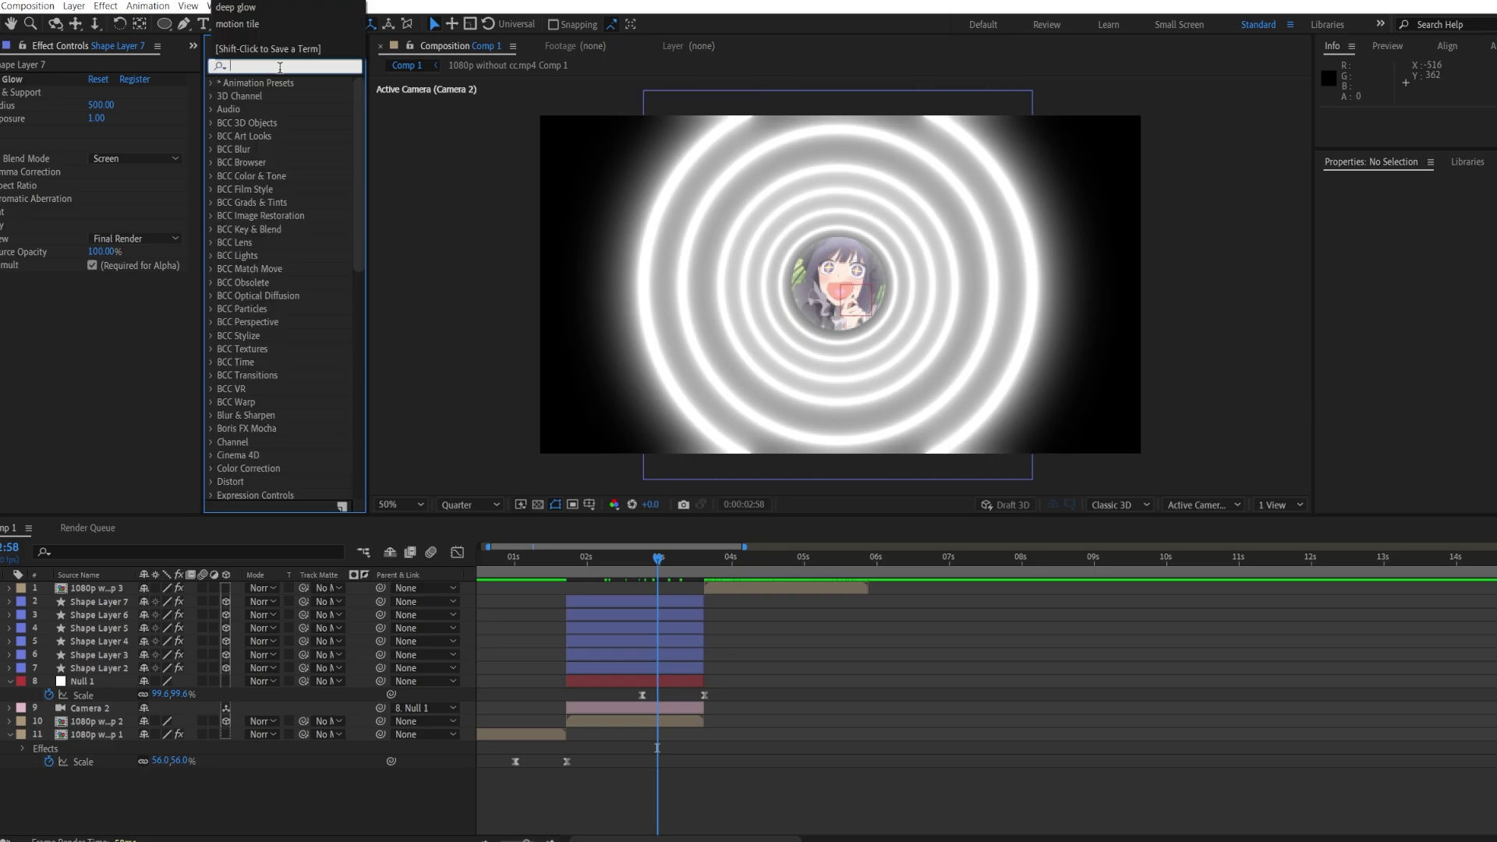
right_click(204, 816)
click(210, 808)
click(57, 789)
right_click(139, 784)
mouse_move(180, 622)
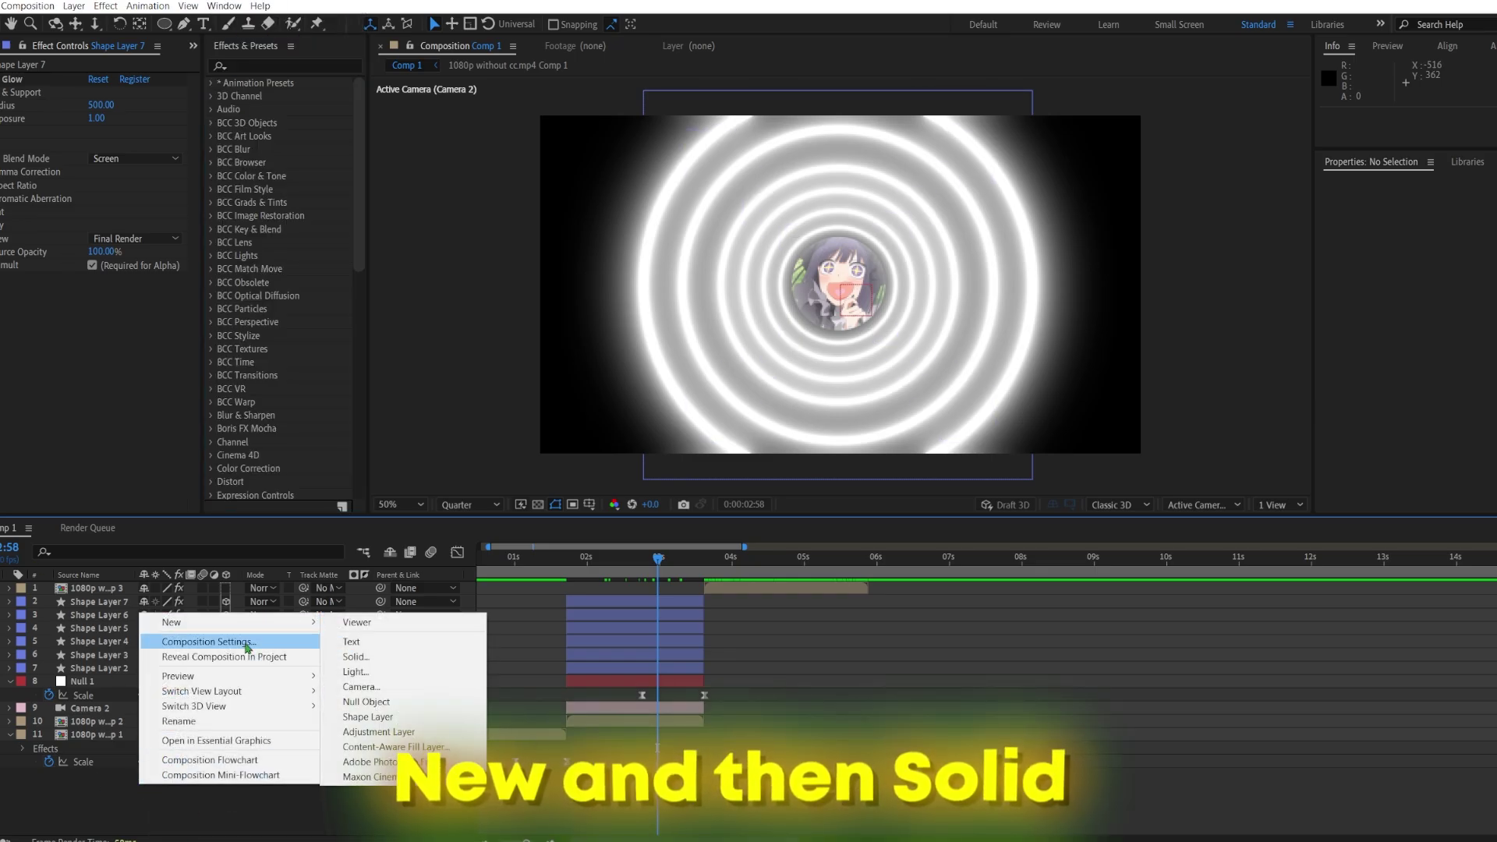
click(347, 655)
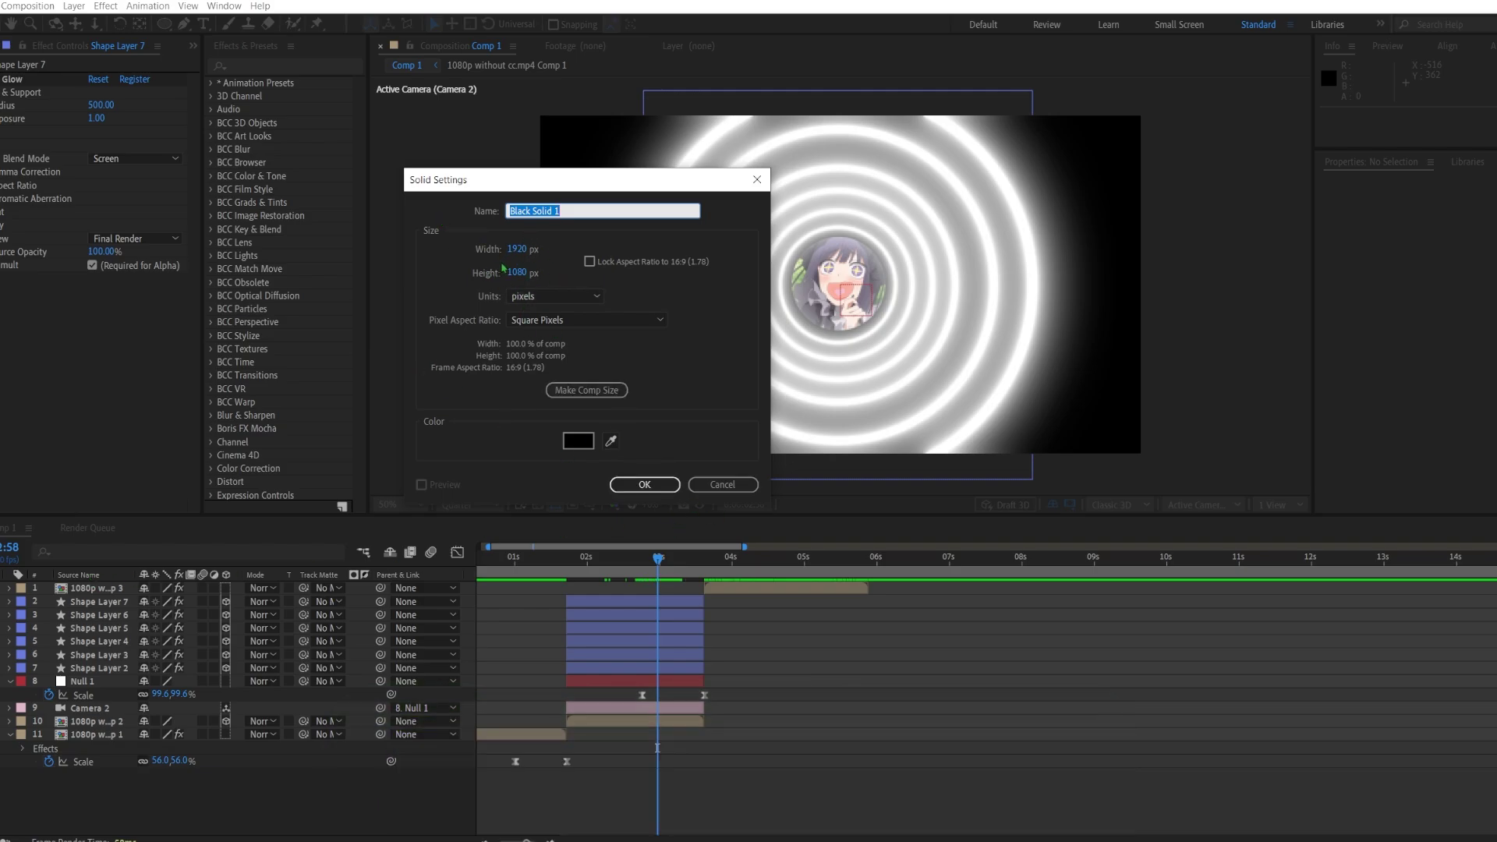
click(646, 485)
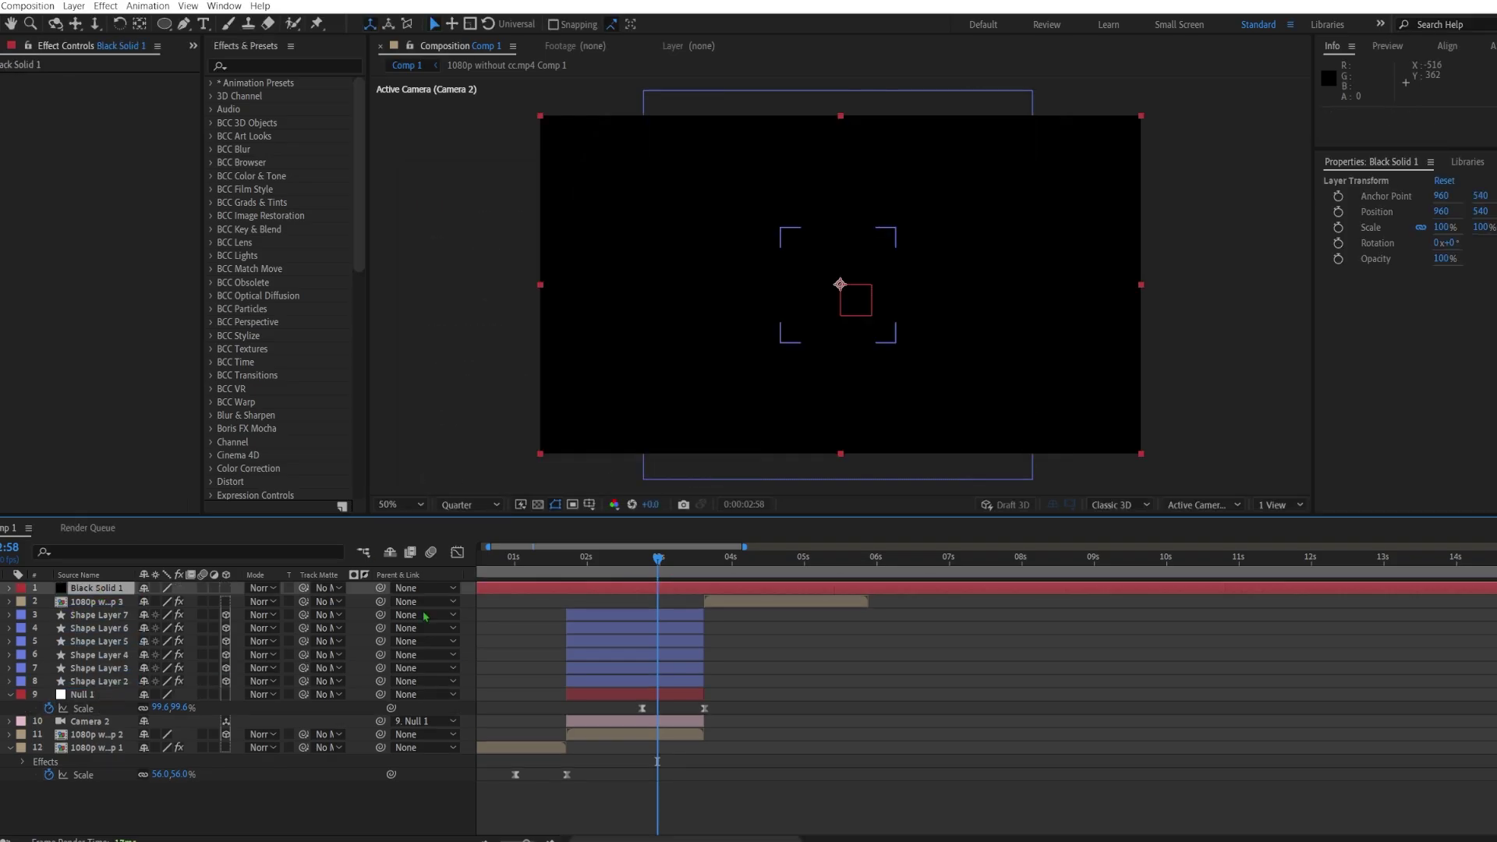
drag(518, 590, 519, 685)
Step: Split the black solid at 0:00:01:42 and 0:00:03:36 and delete the outer pieces, keeping only the part over the second clip
drag(658, 560, 573, 588)
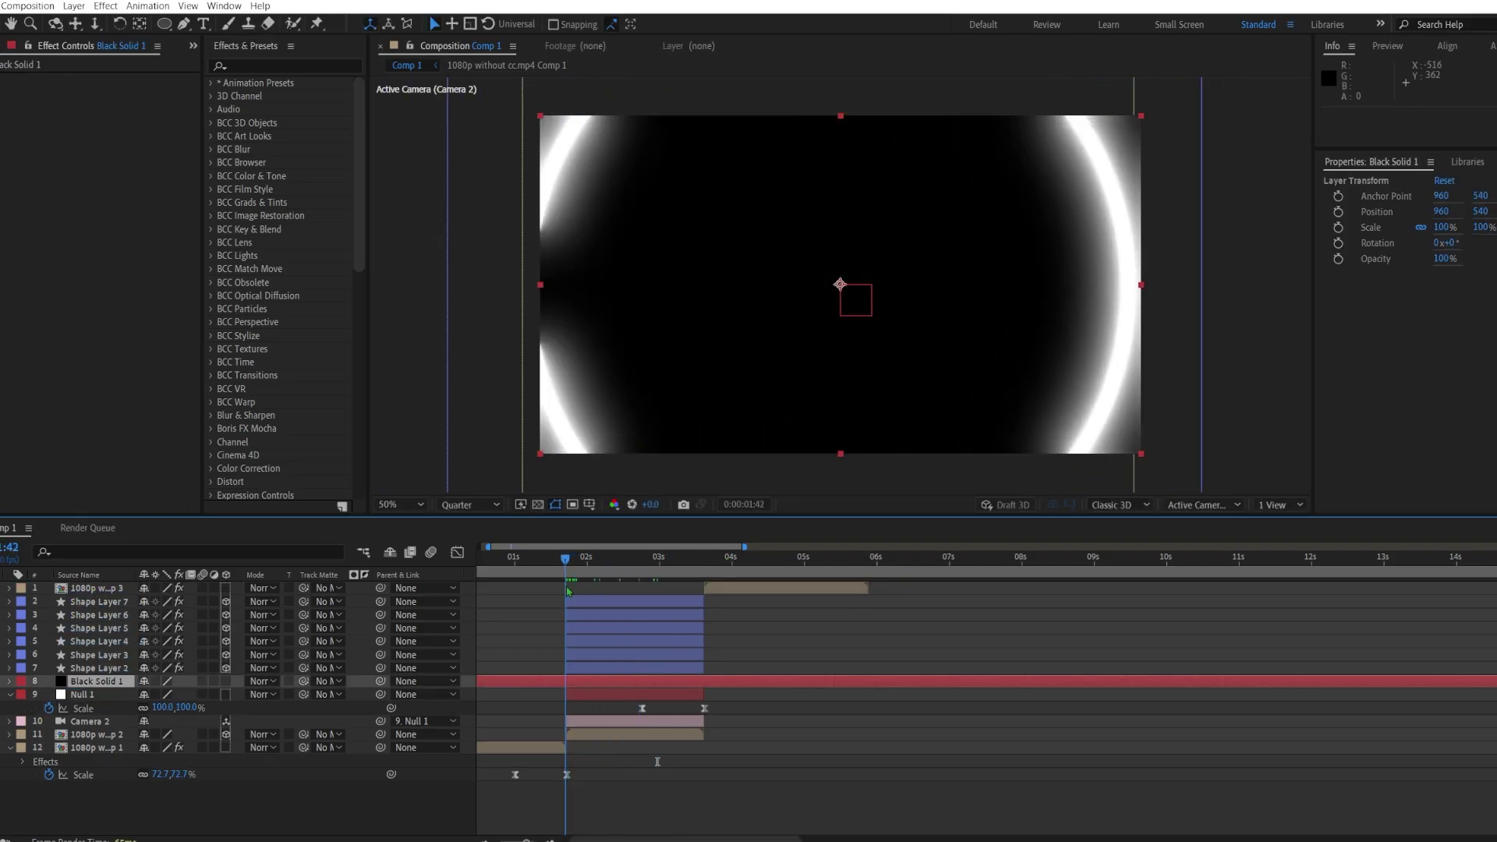
key(ctrl+shift+d)
drag(566, 591, 704, 605)
key(ctrl+shift+d)
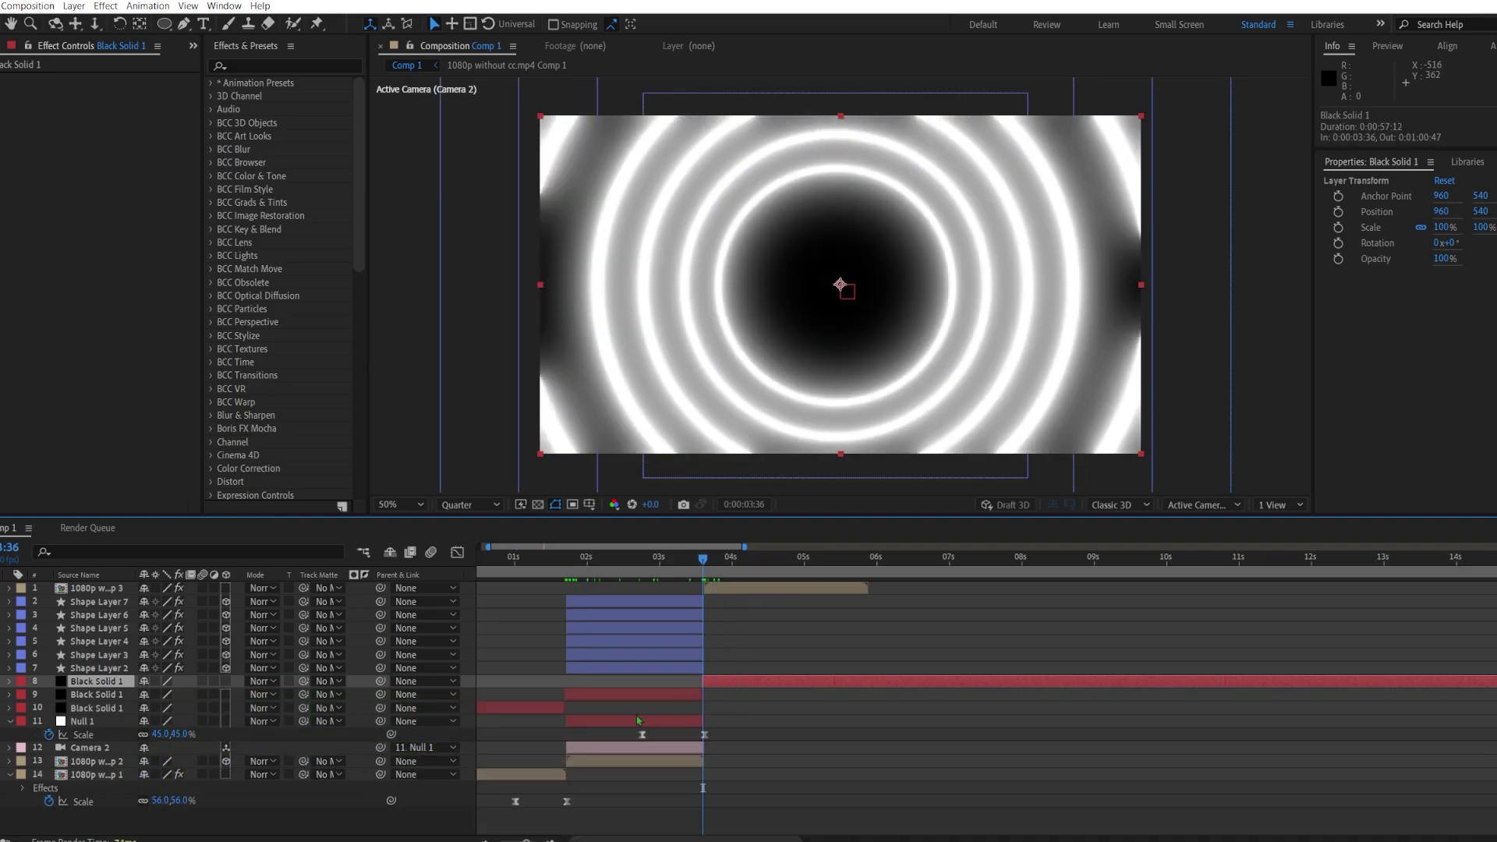
key(Delete)
click(541, 699)
key(Delete)
drag(710, 570, 644, 583)
Step: Find CC Particle World among the particle effects and apply it to the black solid
click(659, 688)
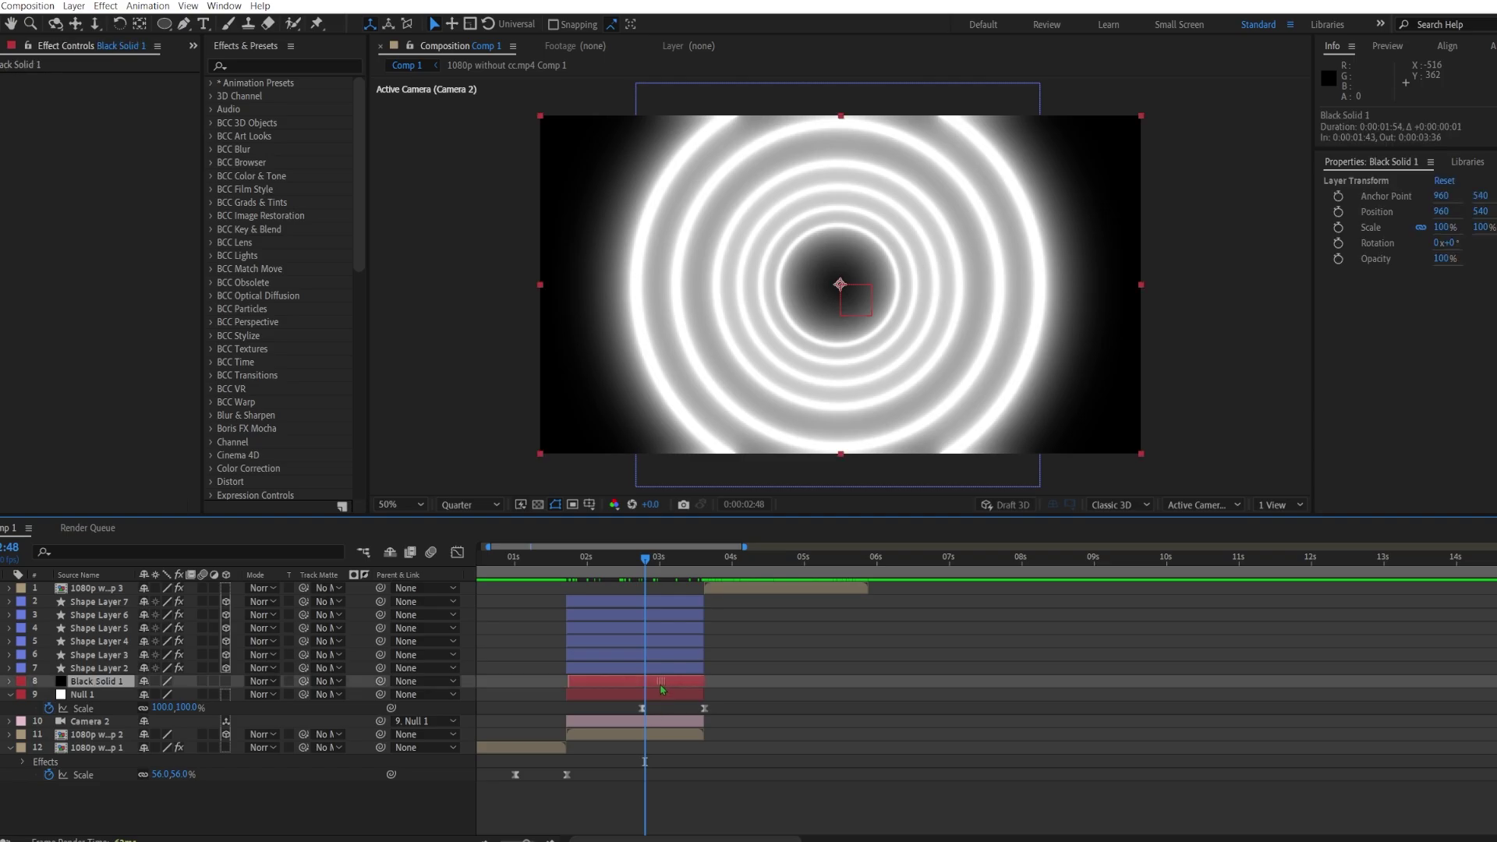
click(287, 65)
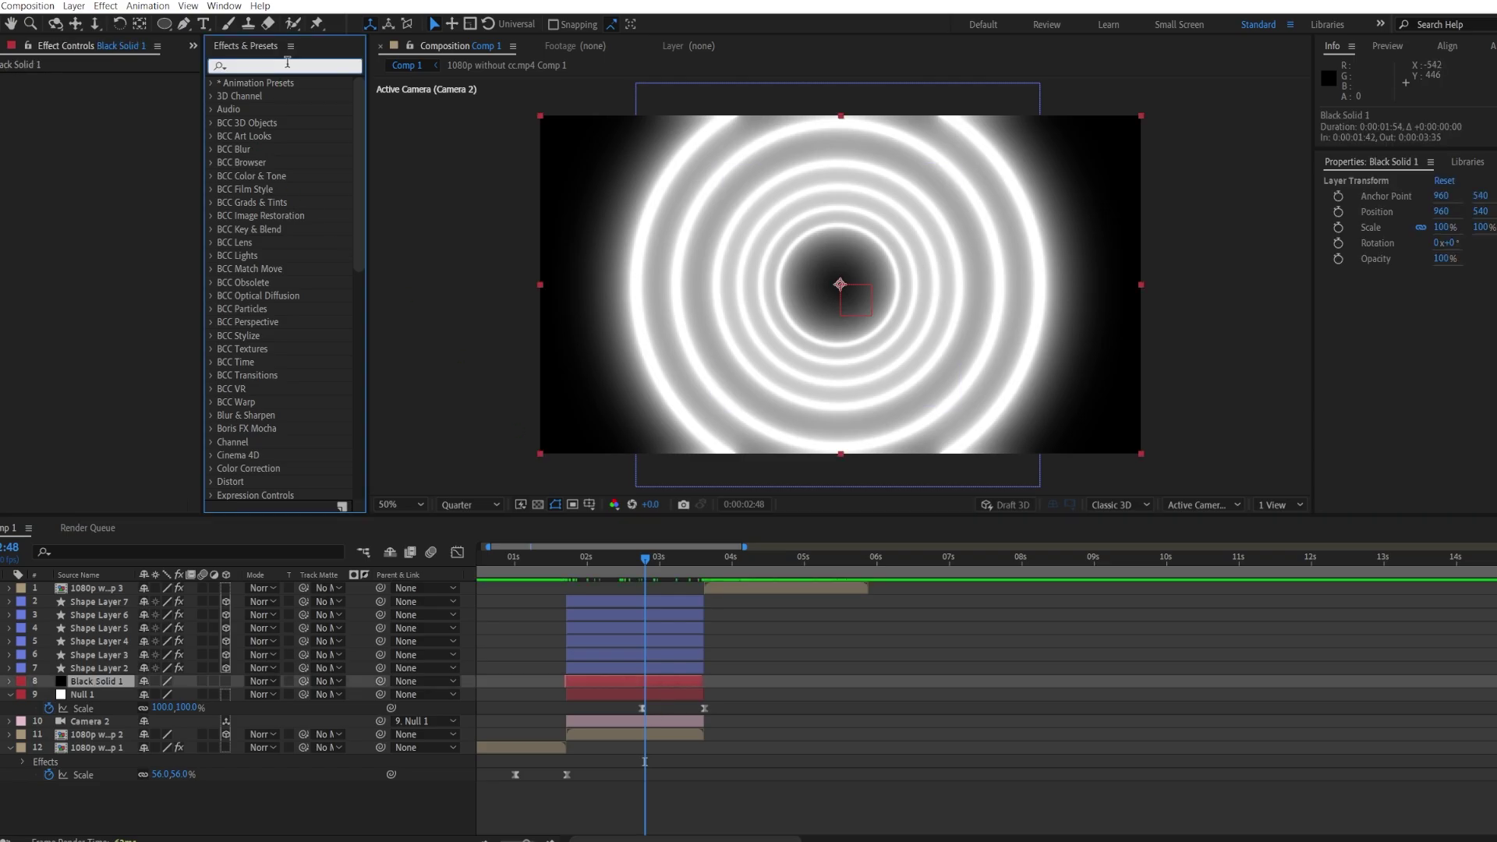
text(particle)
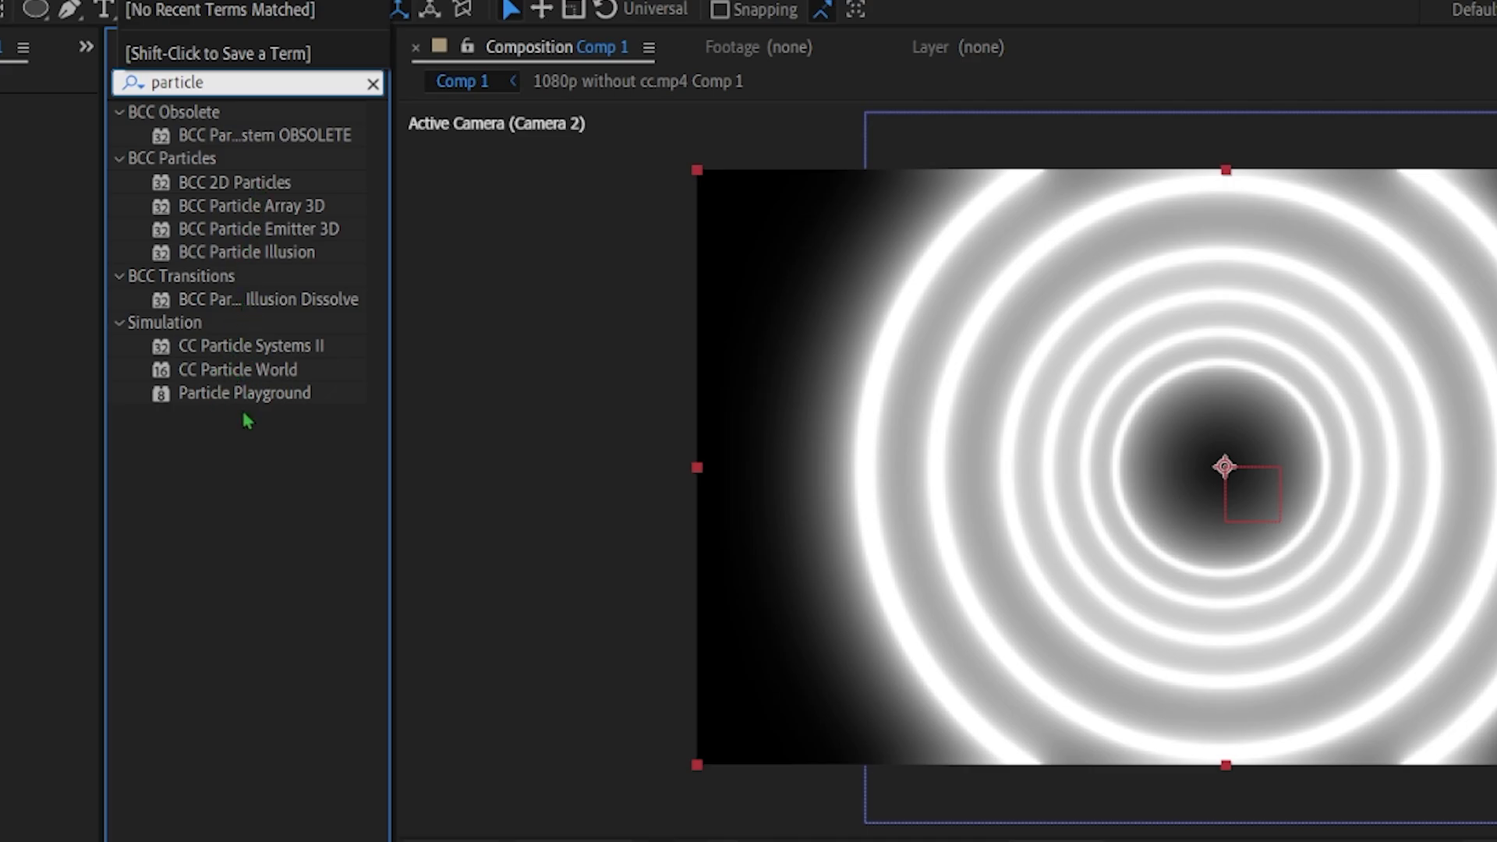
click(263, 372)
drag(287, 371, 287, 841)
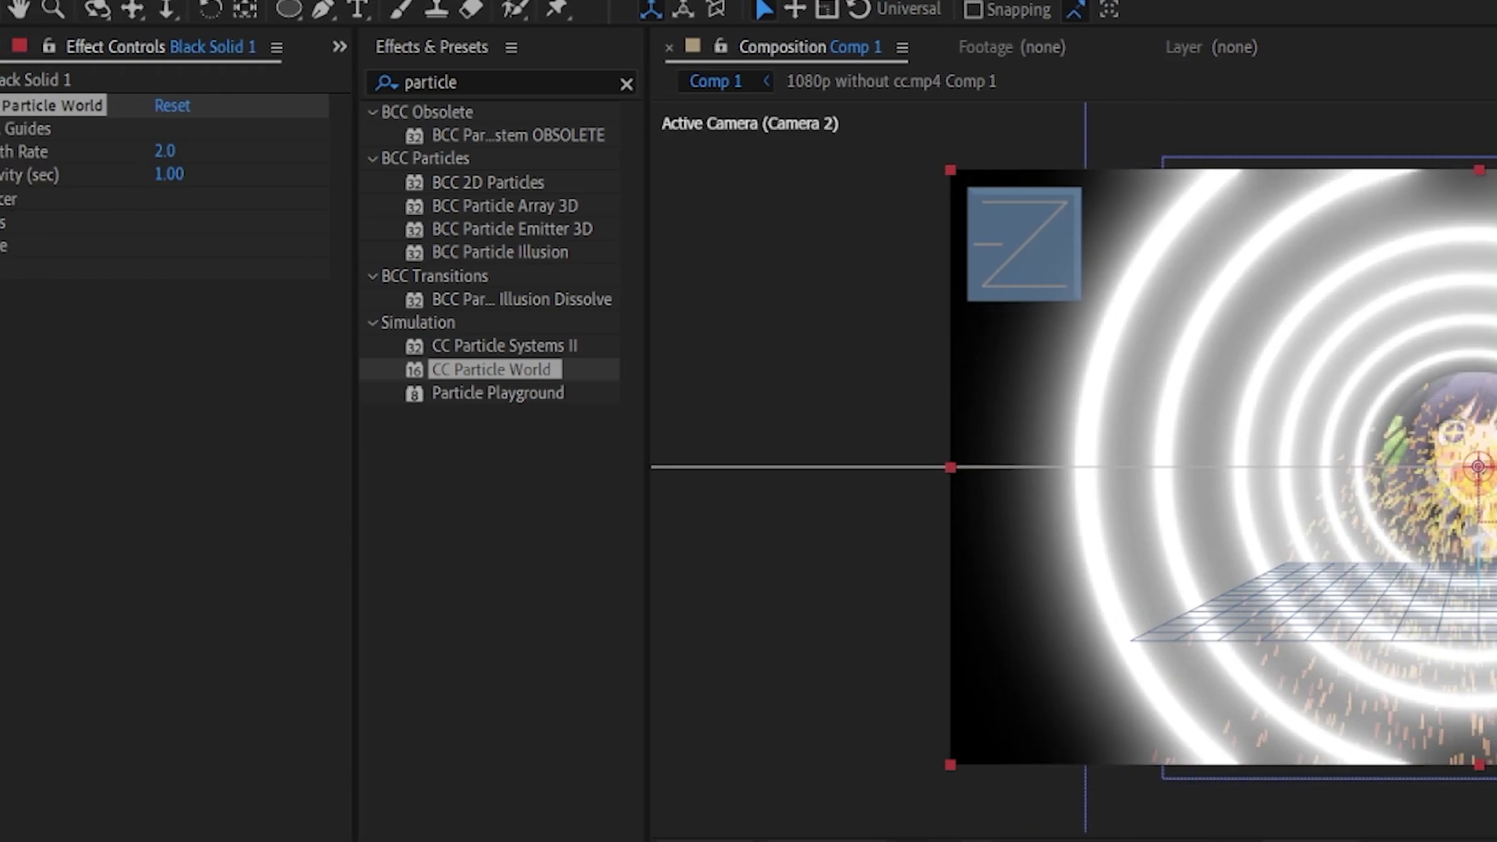
Step: Spread the particles across the frame with Radius X 0.945 and Radius Y 0.615, set Birth Rate to 0.8, and preview
click(4, 199)
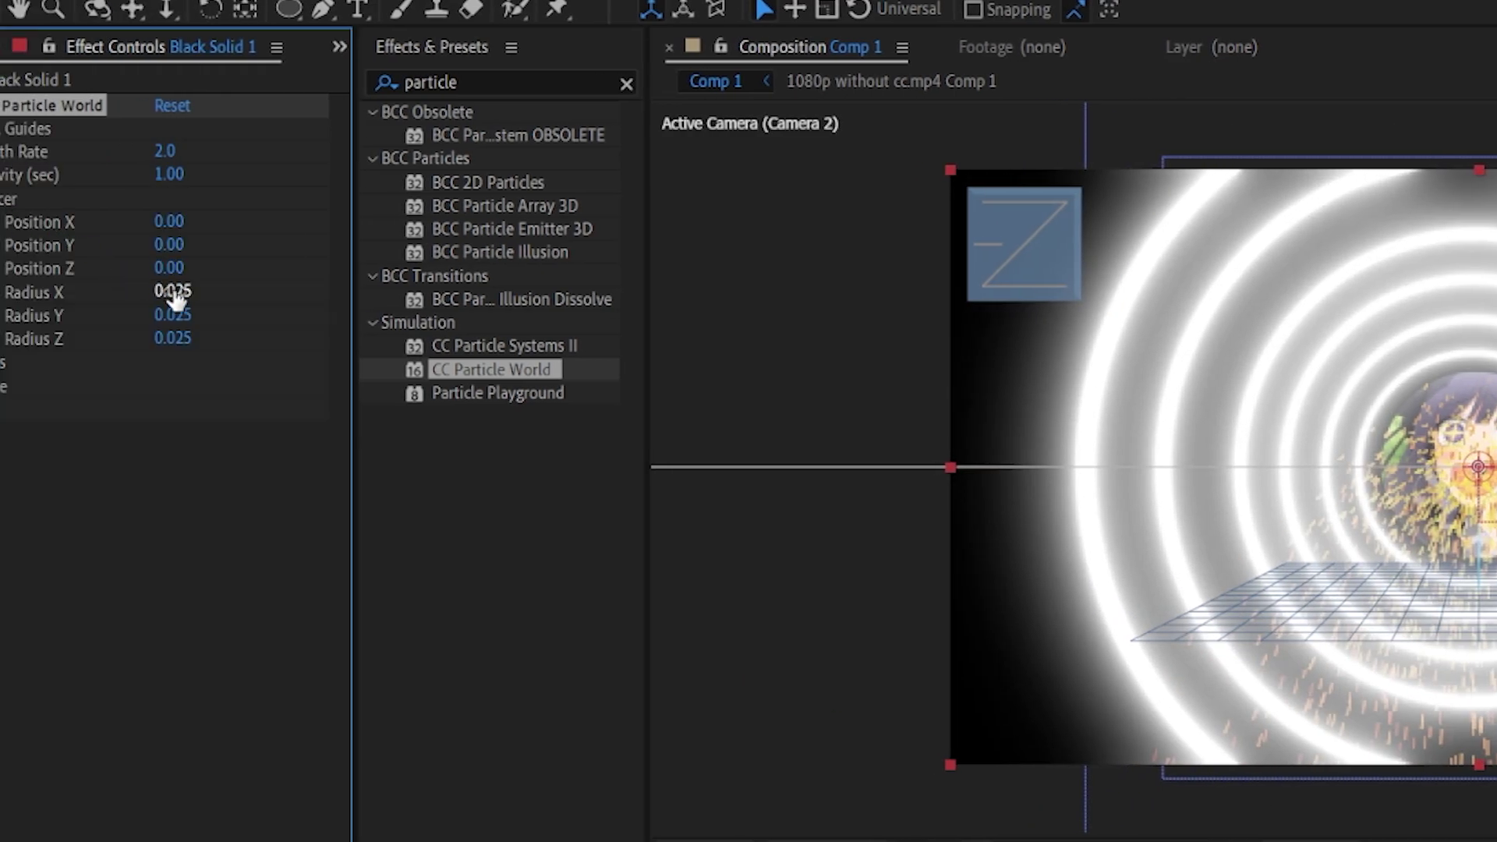
drag(168, 294, 241, 321)
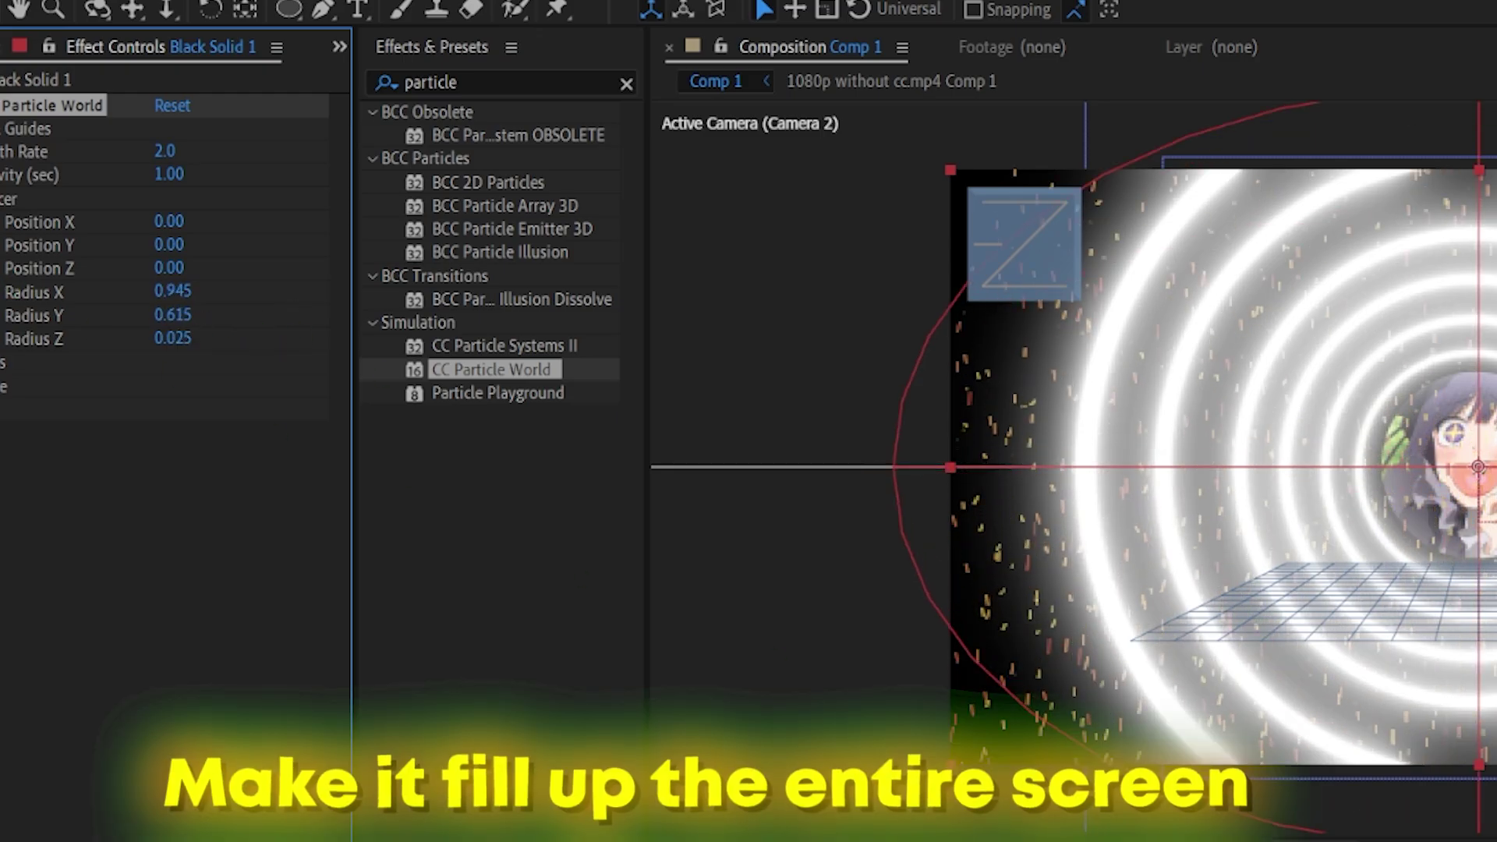
key(F2)
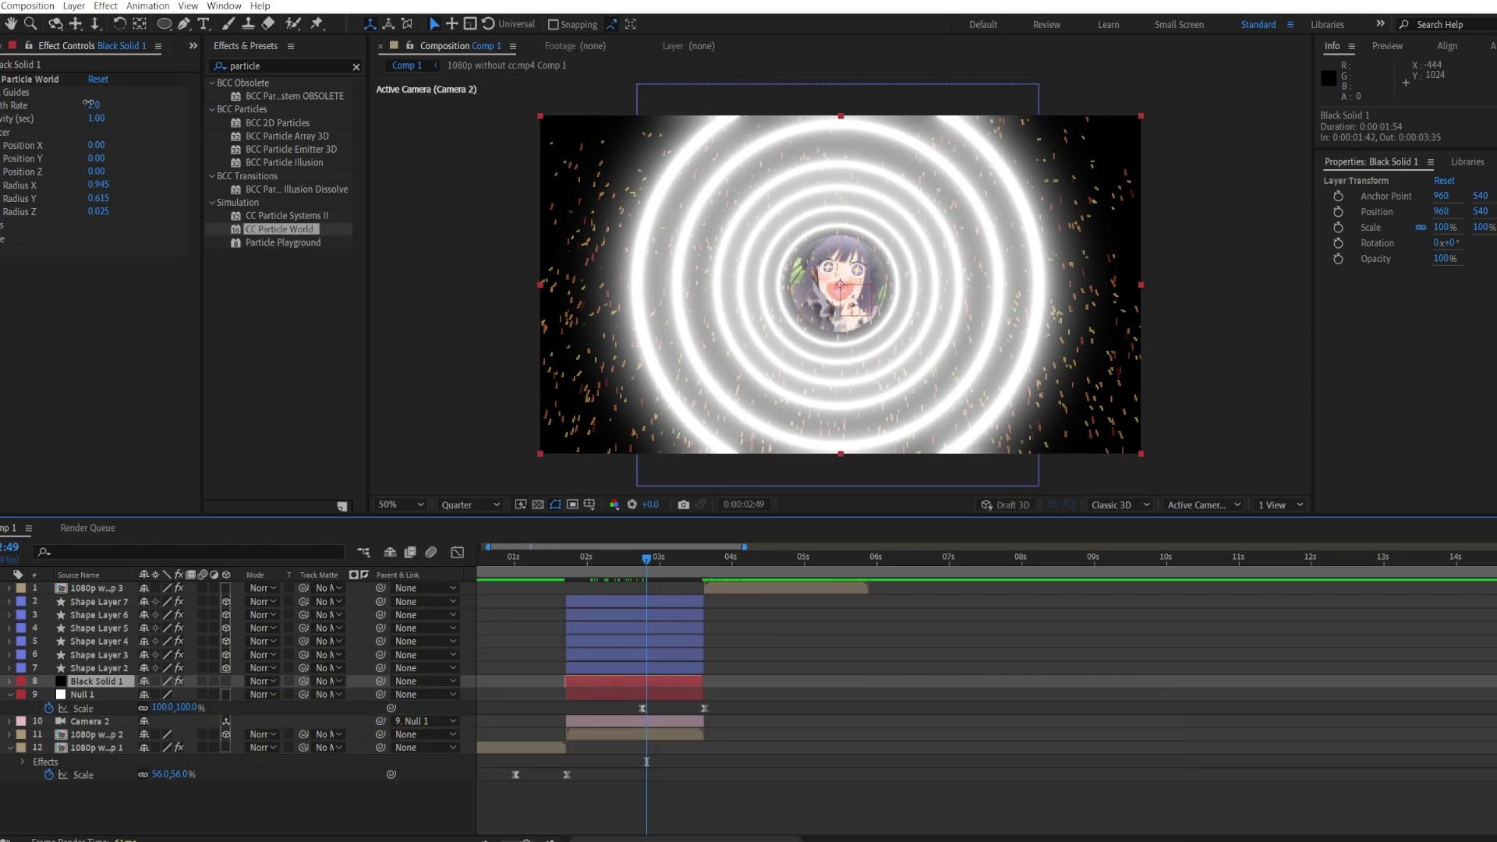
drag(88, 103, 81, 103)
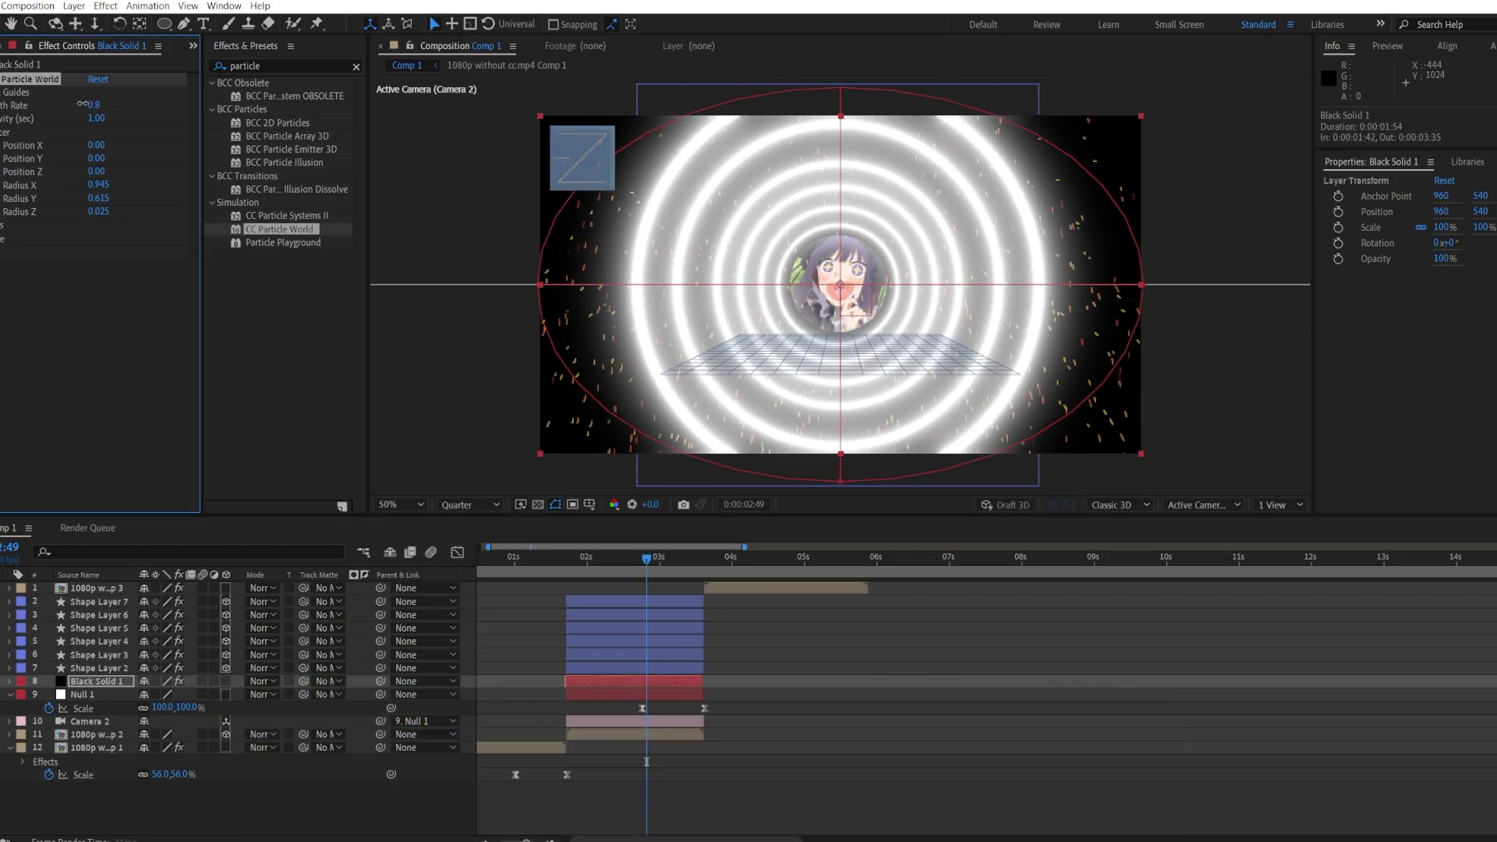
key(space)
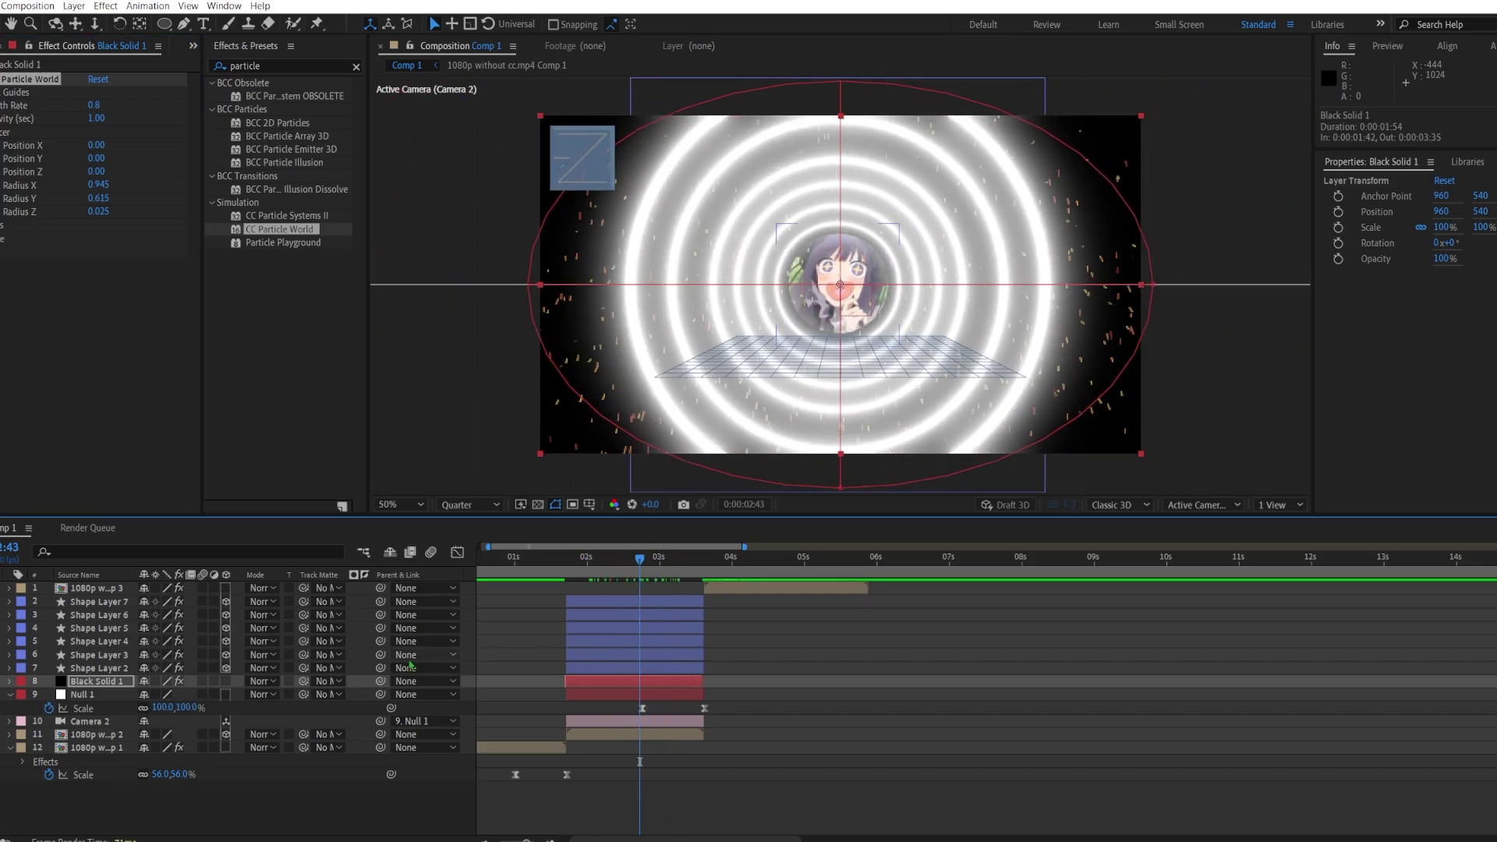
Step: Try the particle solid as a 3D layer and widen the producer's Radius X to 2.375
click(226, 681)
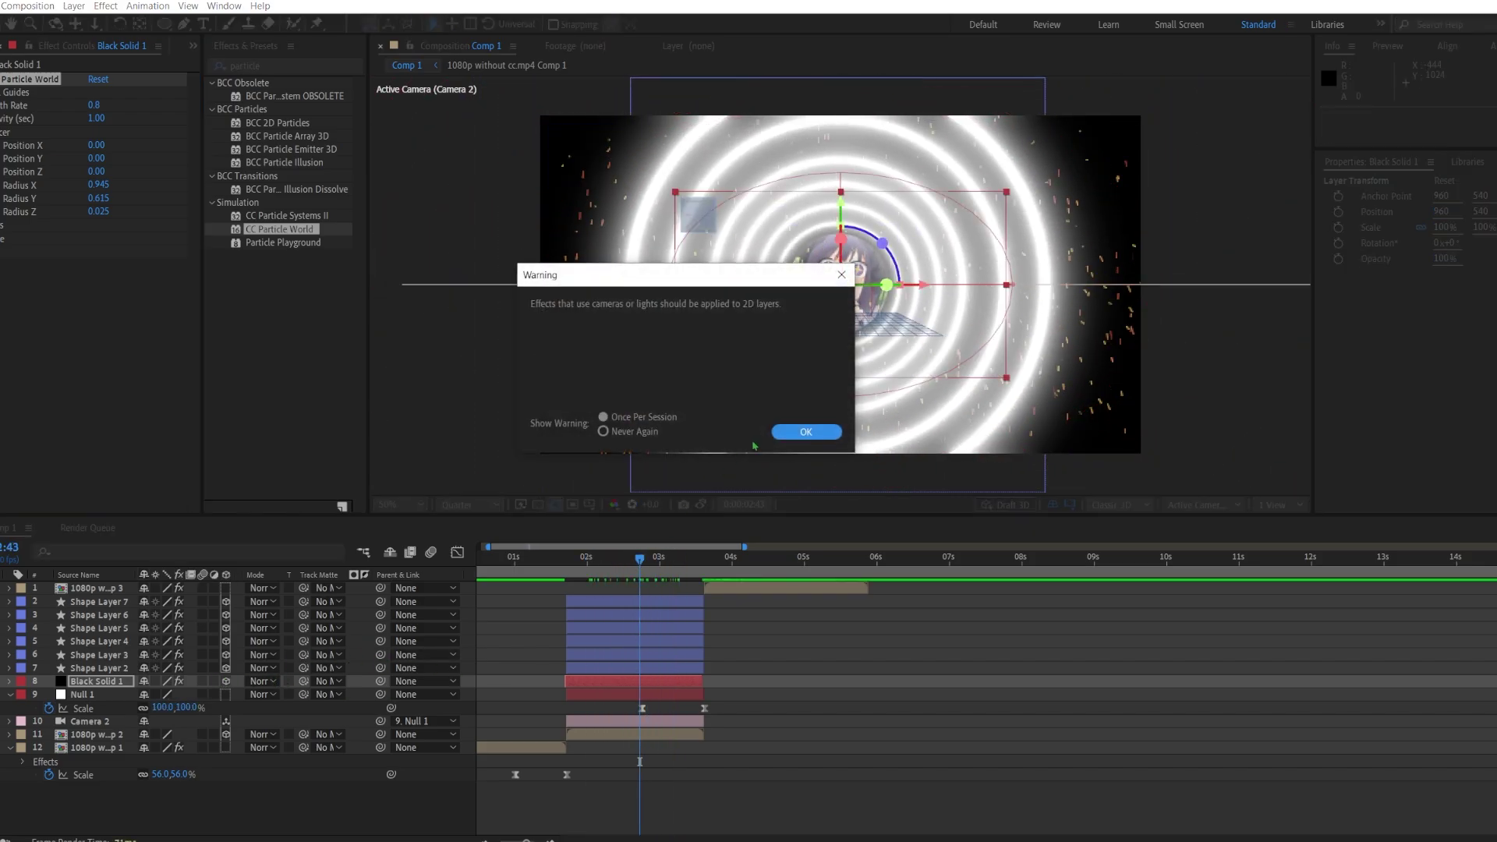
click(807, 432)
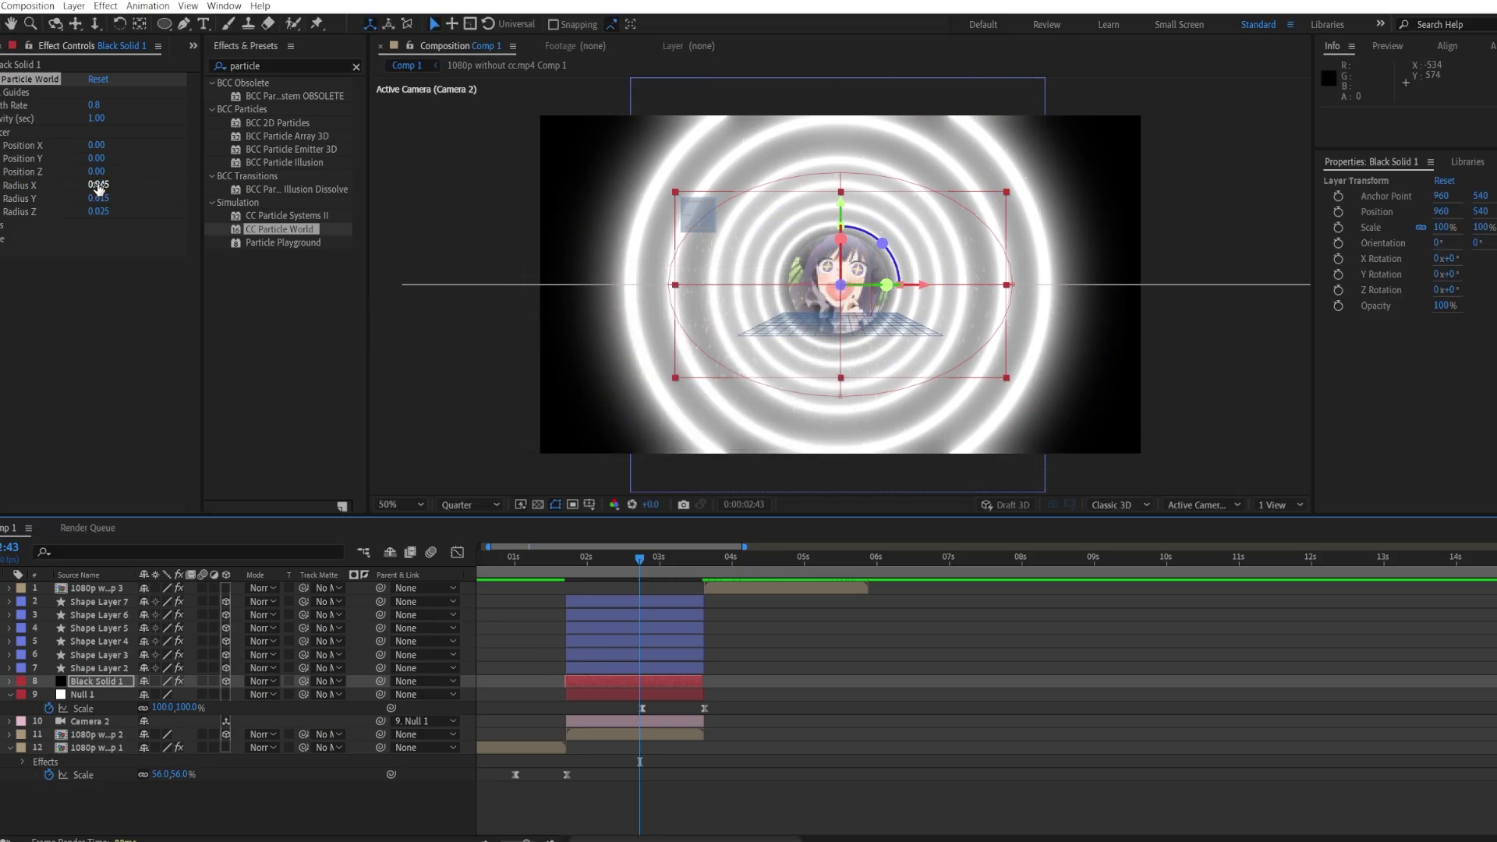
drag(98, 187, 210, 185)
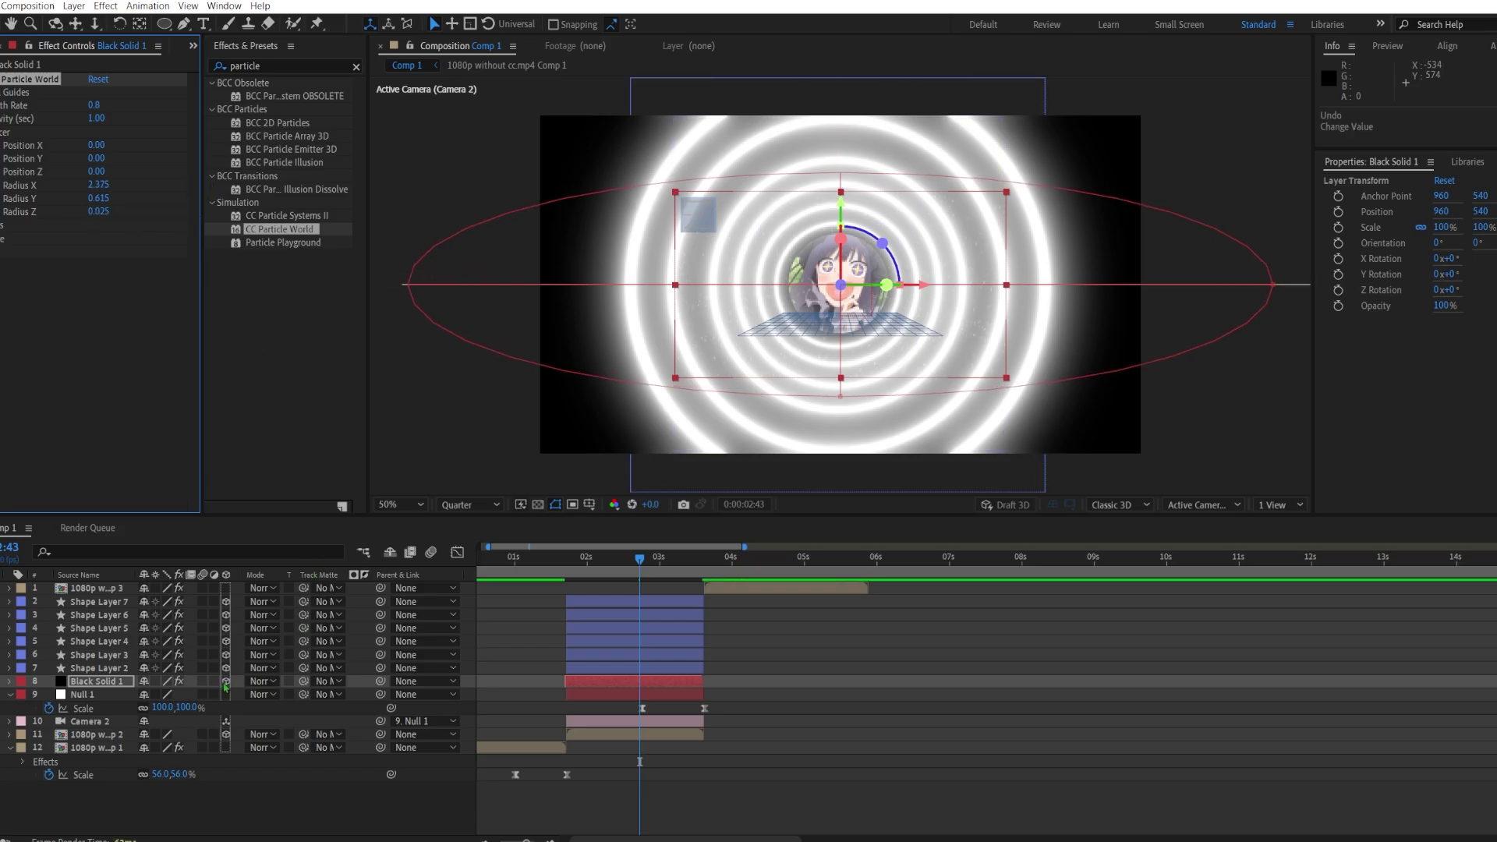
click(739, 601)
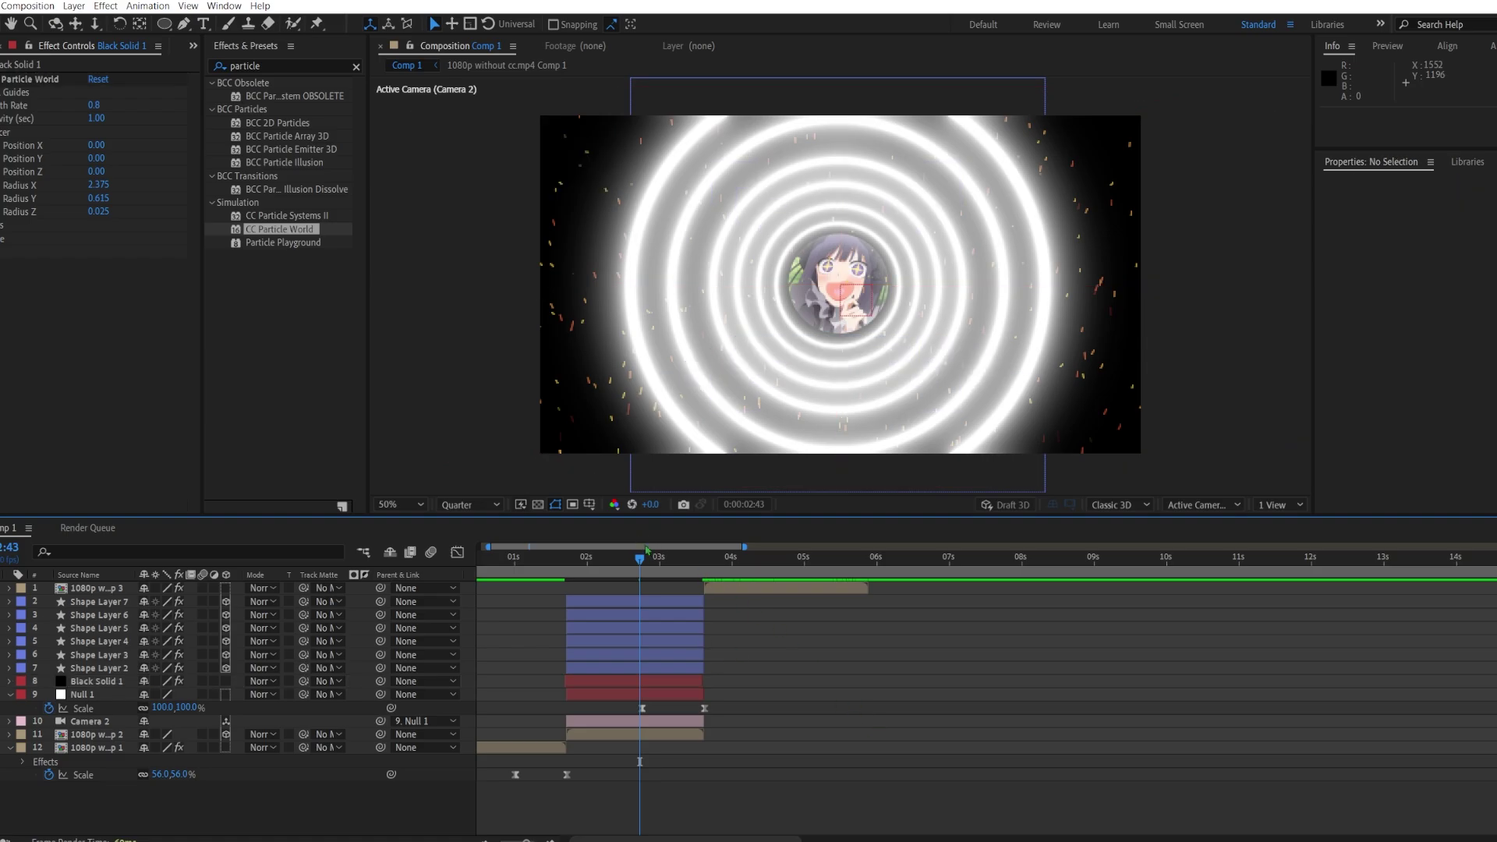
Step: Set both the Birth Color and the Death Color of the solid's particles to white
mouse_move(648, 553)
mouse_down()
mouse_move(578, 556)
mouse_move(684, 555)
mouse_move(671, 556)
mouse_up()
click(663, 687)
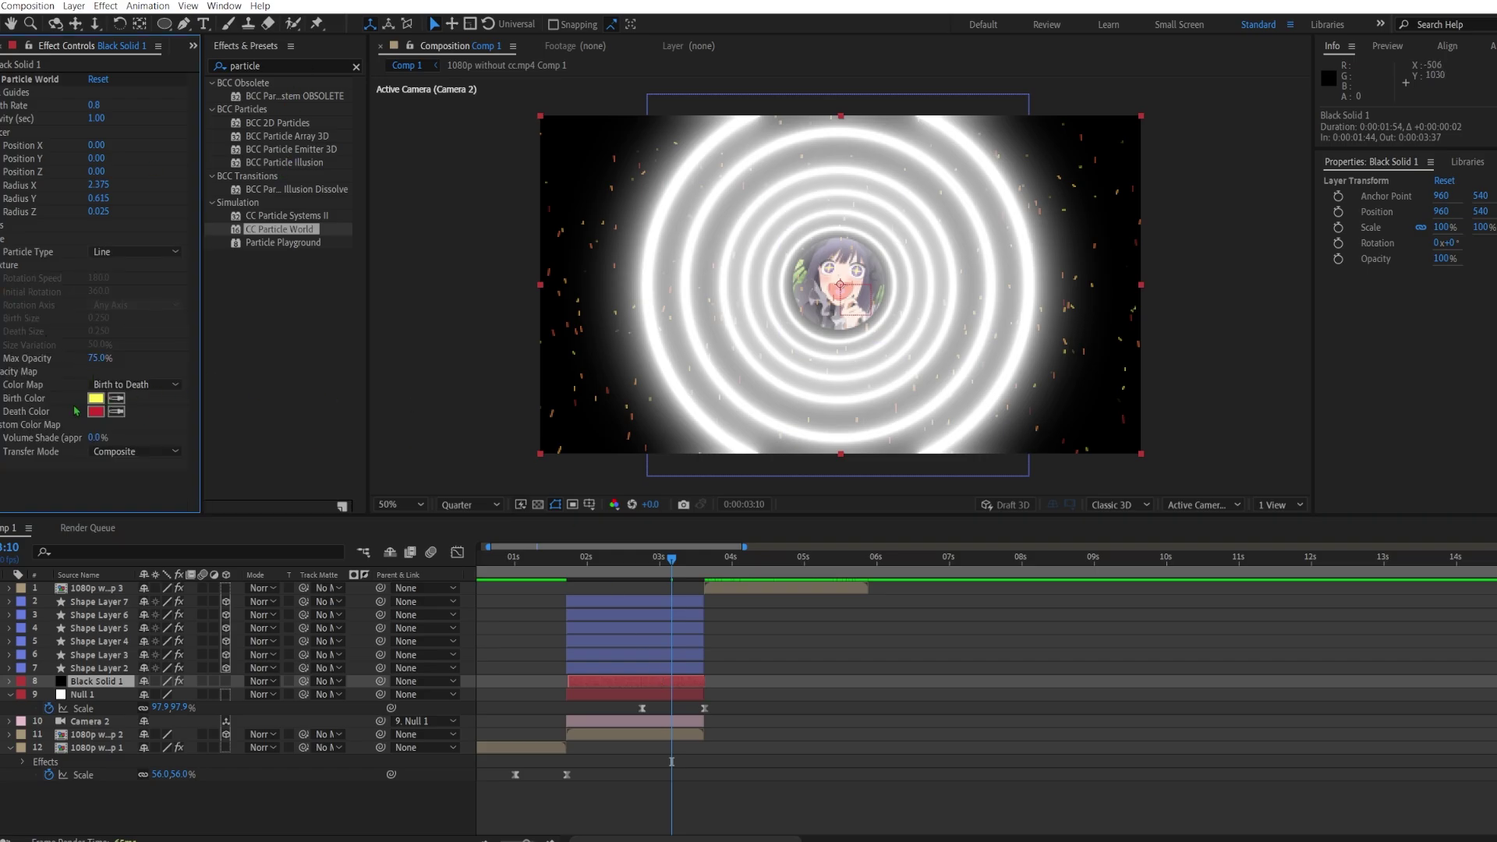
click(97, 398)
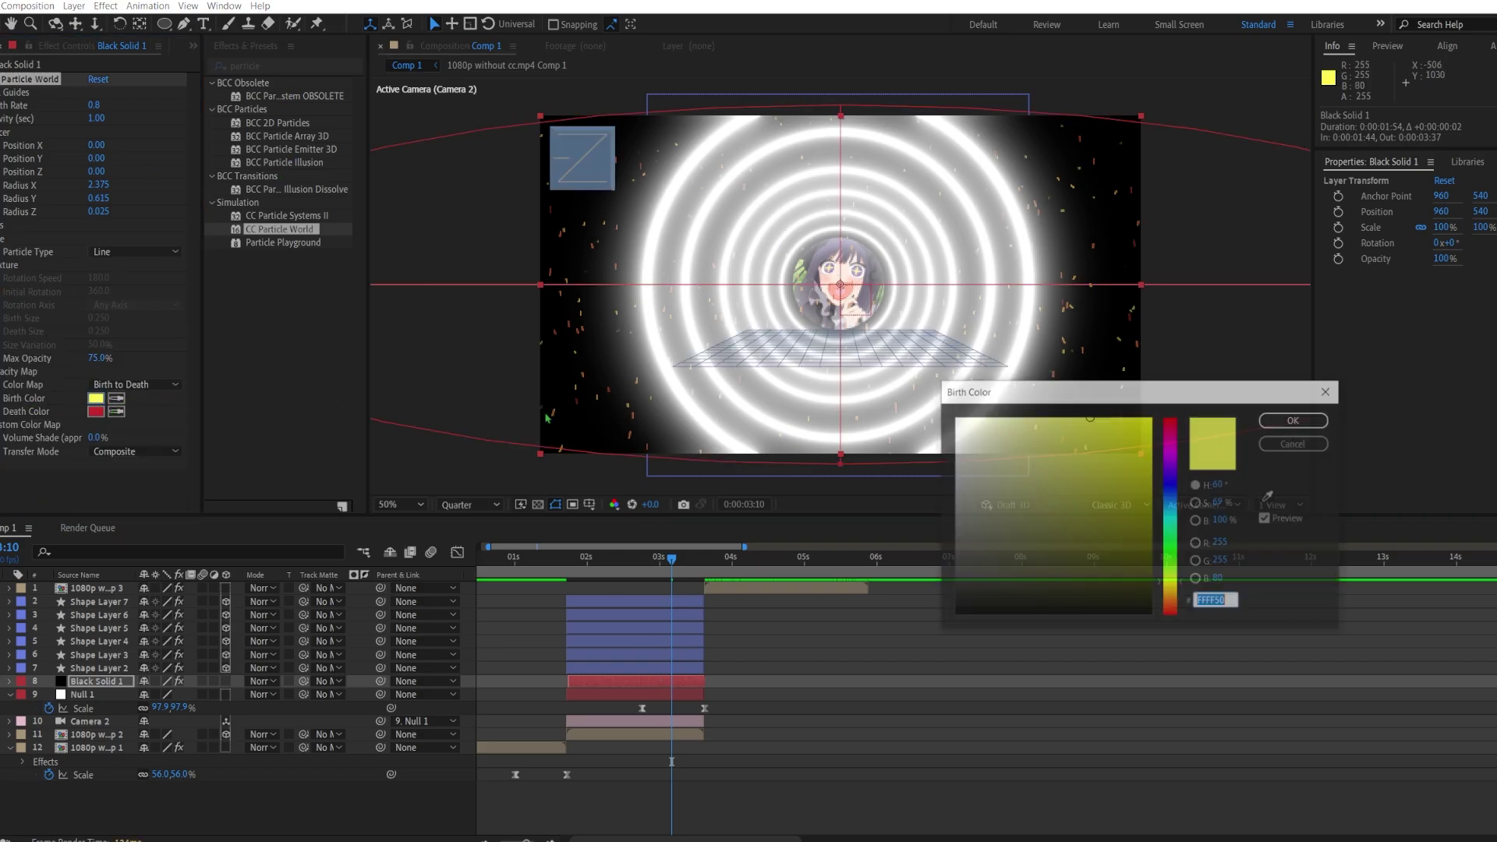
click(1325, 421)
click(96, 411)
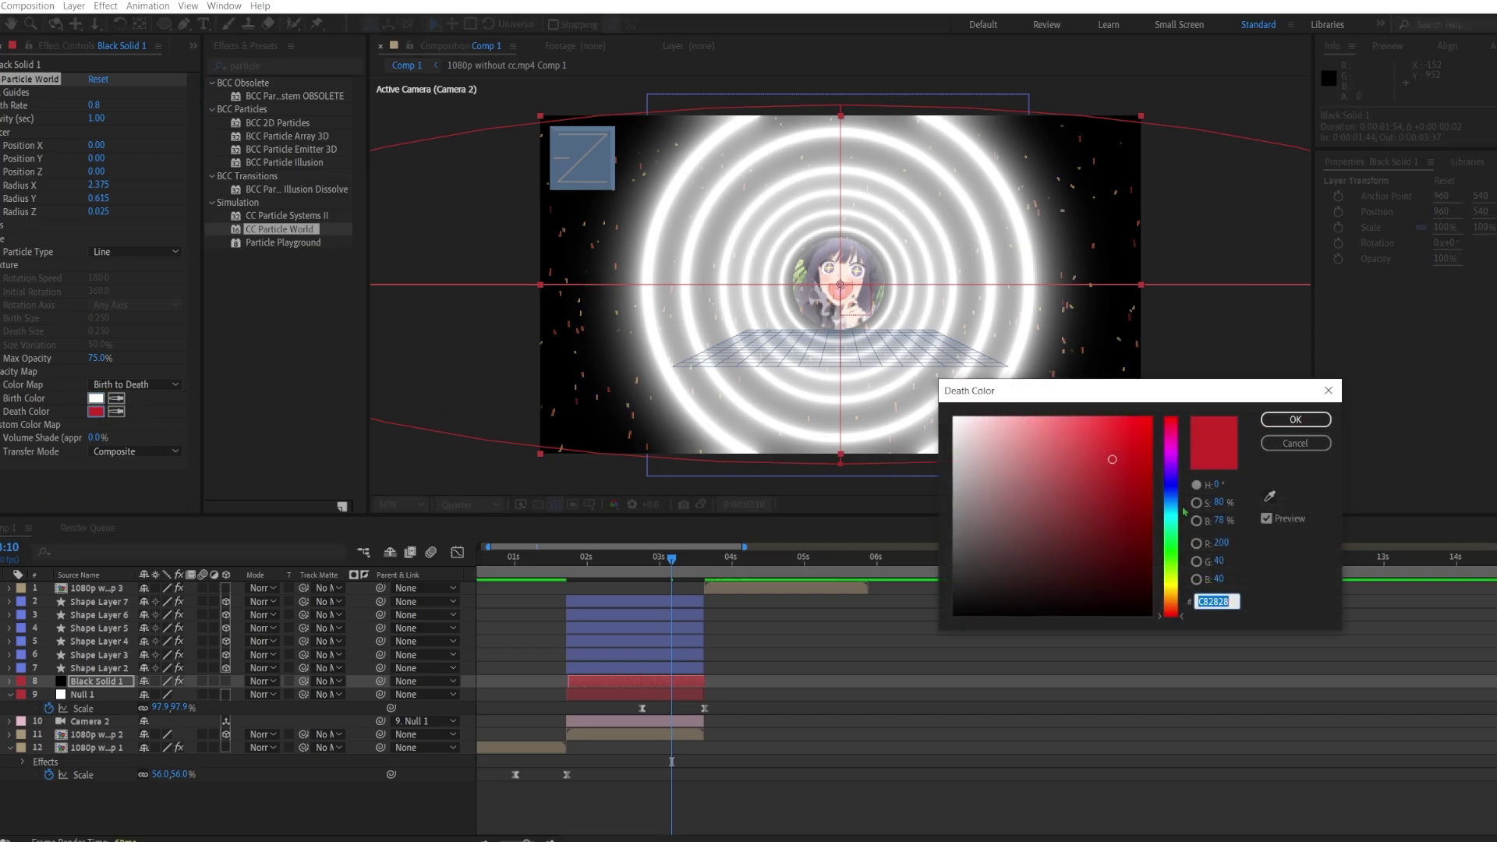
click(1295, 419)
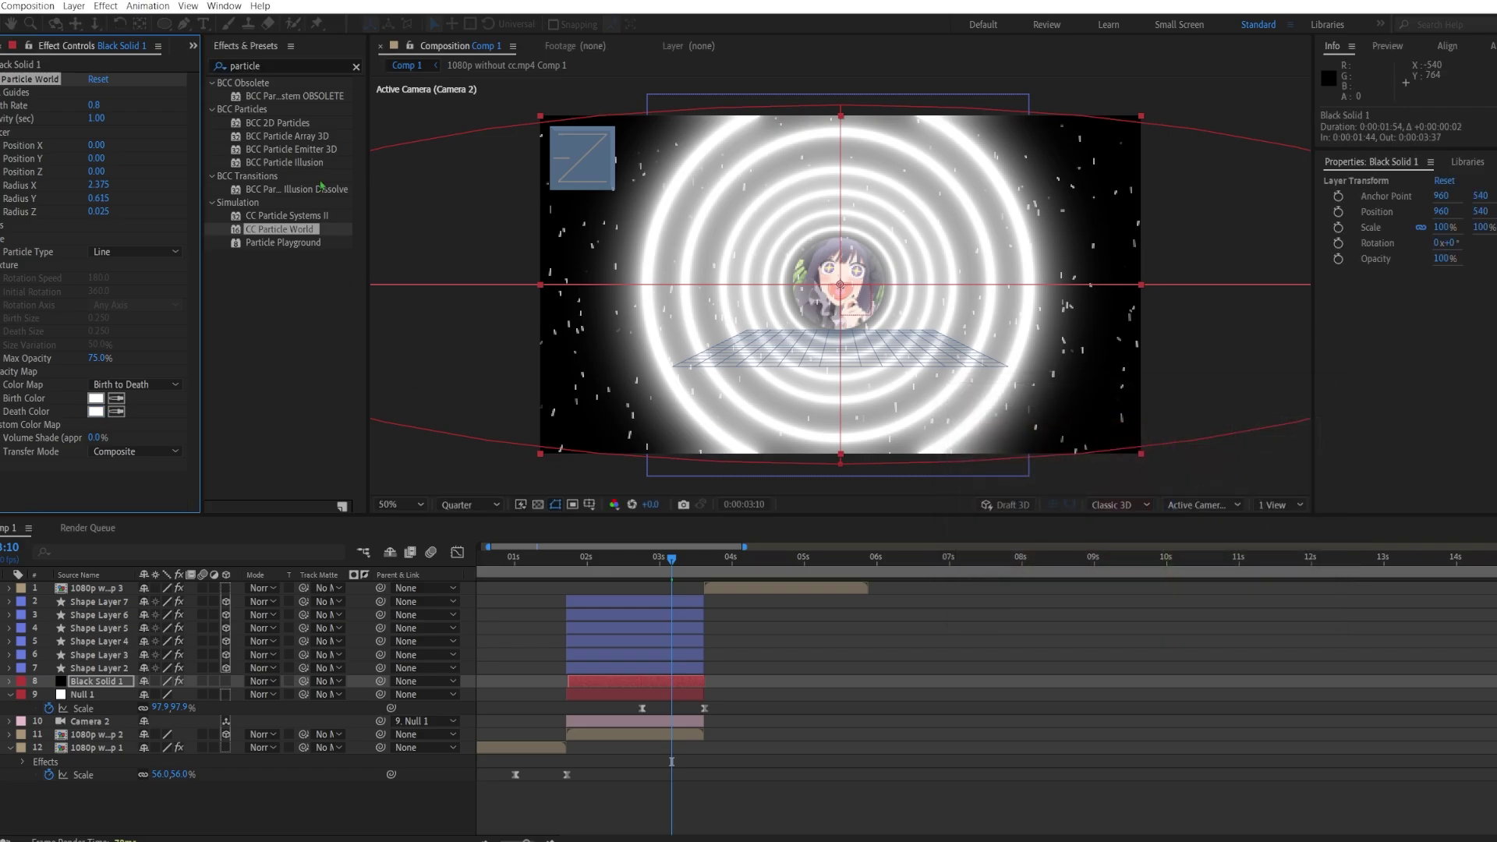
Step: Apply Deep Glow to the particle solid after CC Particle World and widen the effect settings area slightly
click(260, 67)
text(deep glow)
drag(267, 93, 88, 489)
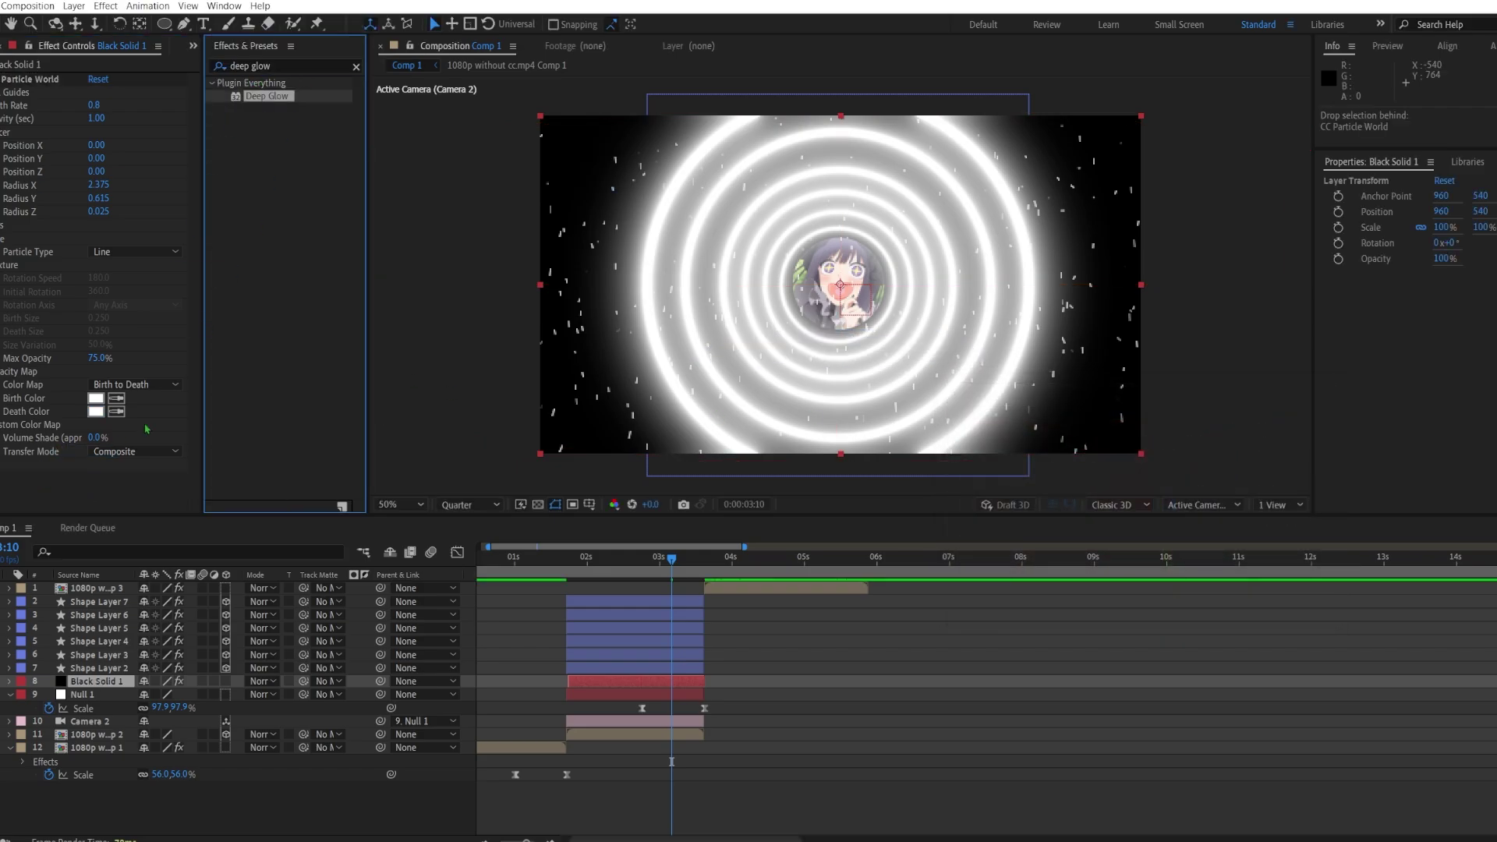
drag(204, 399, 201, 398)
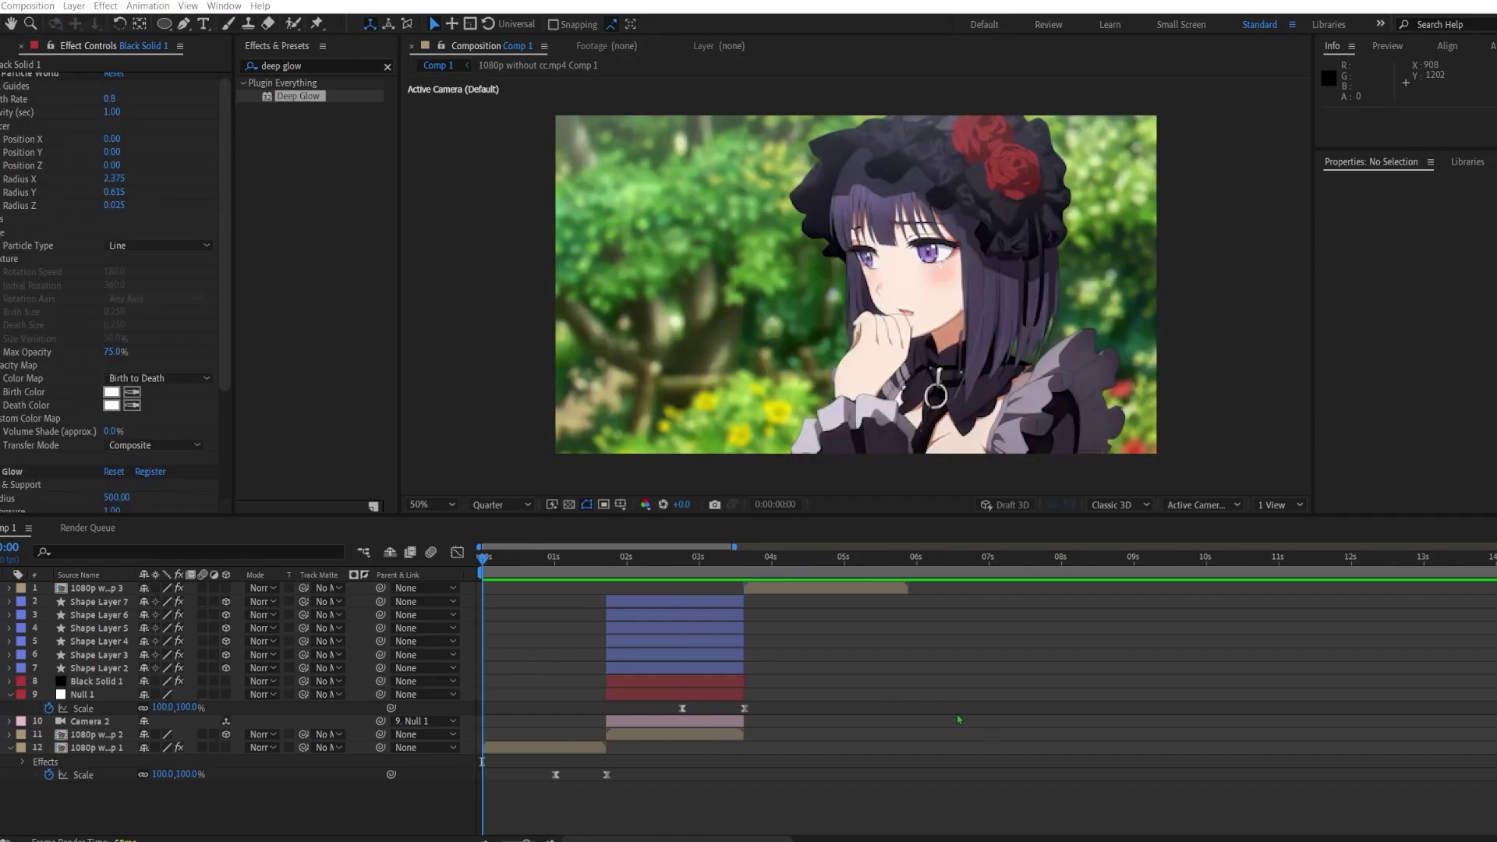
Step: Play back the finished composition from the start to review the transitions, glowing rings and particles
click(944, 713)
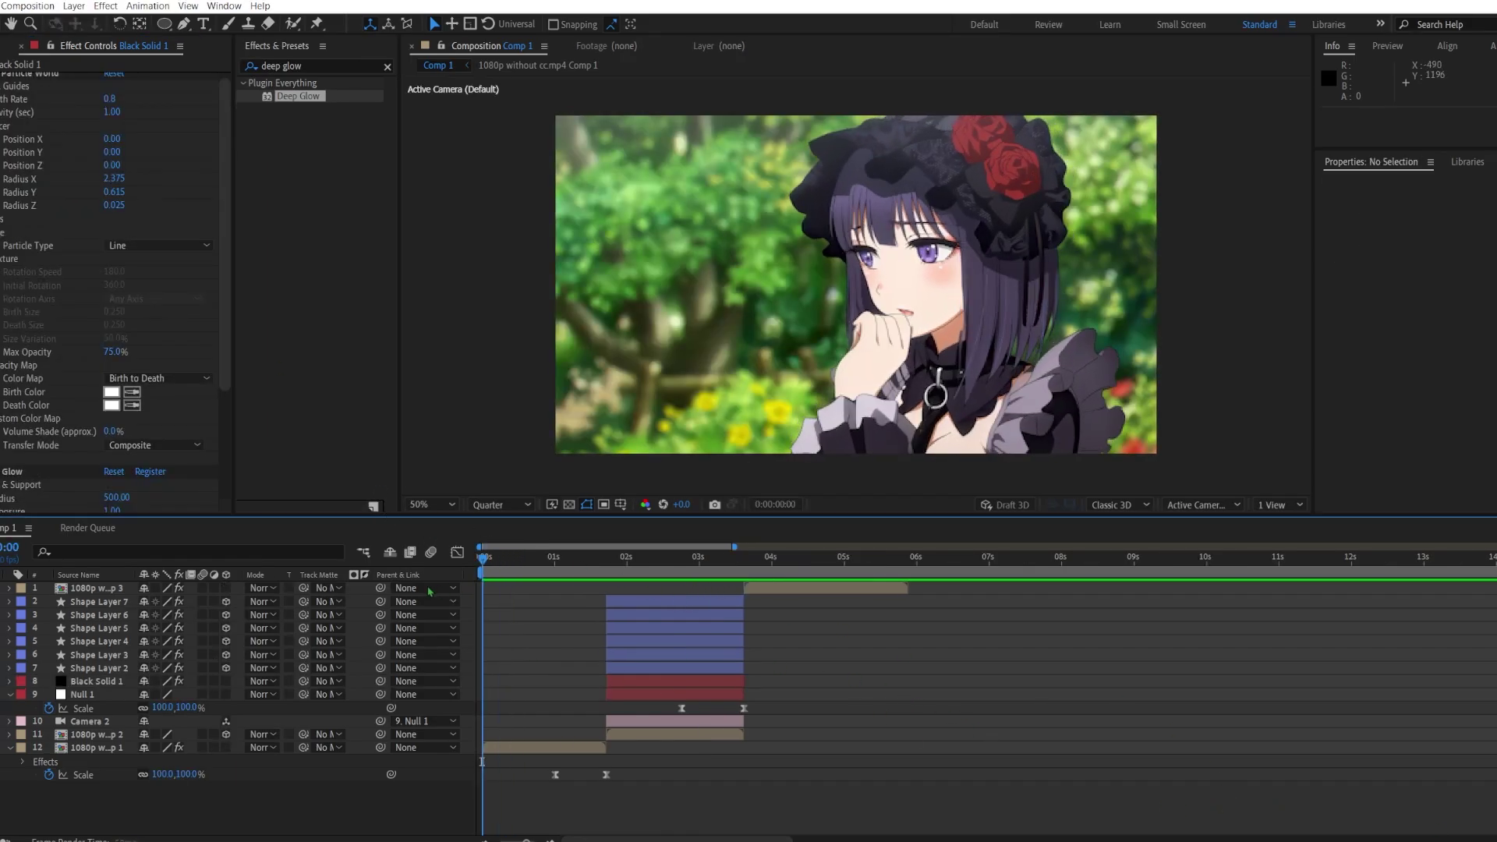
key(space)
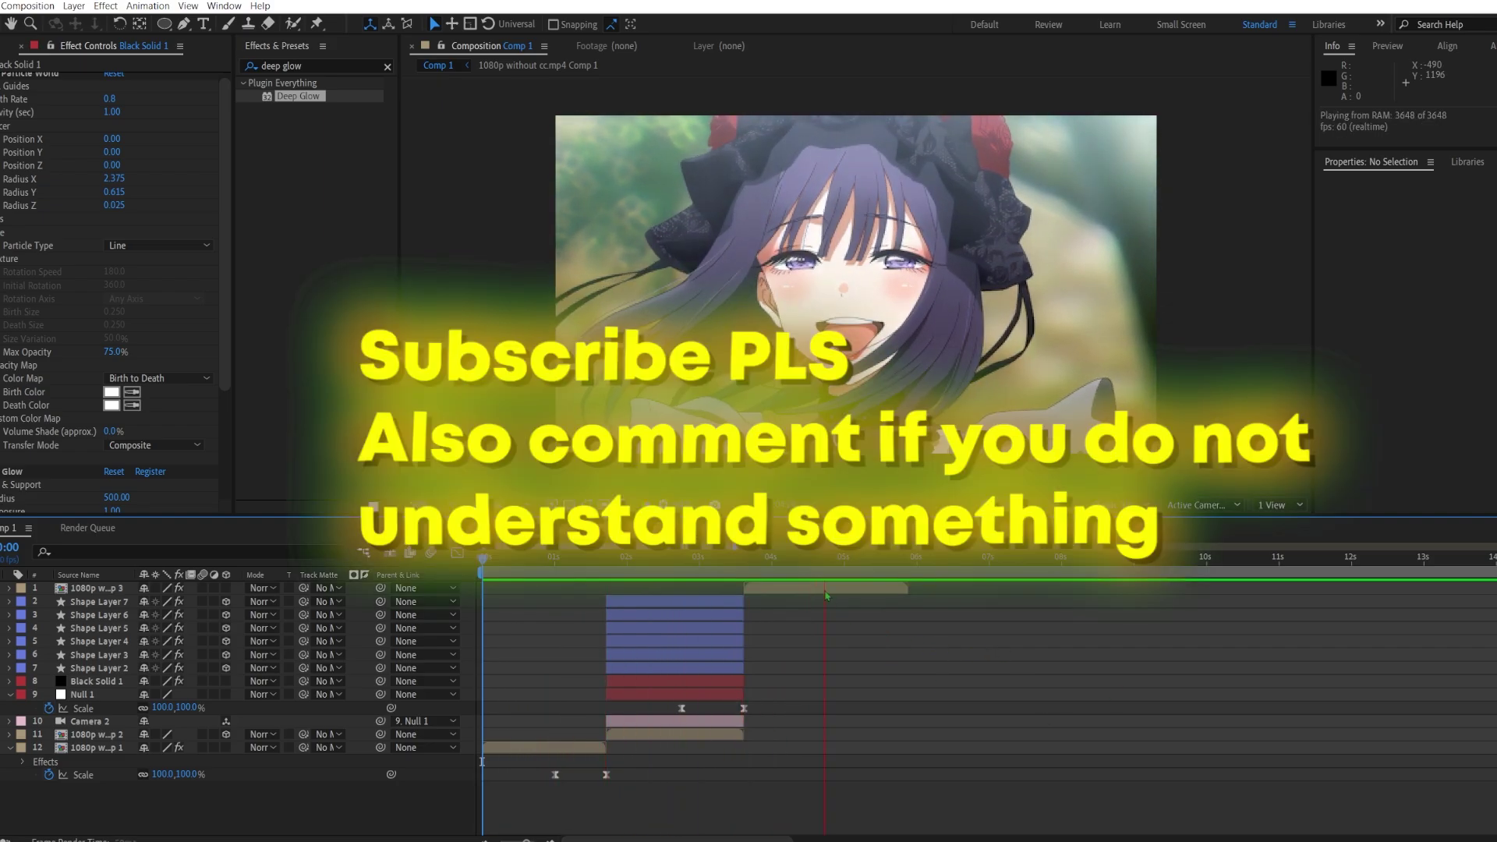
key(space)
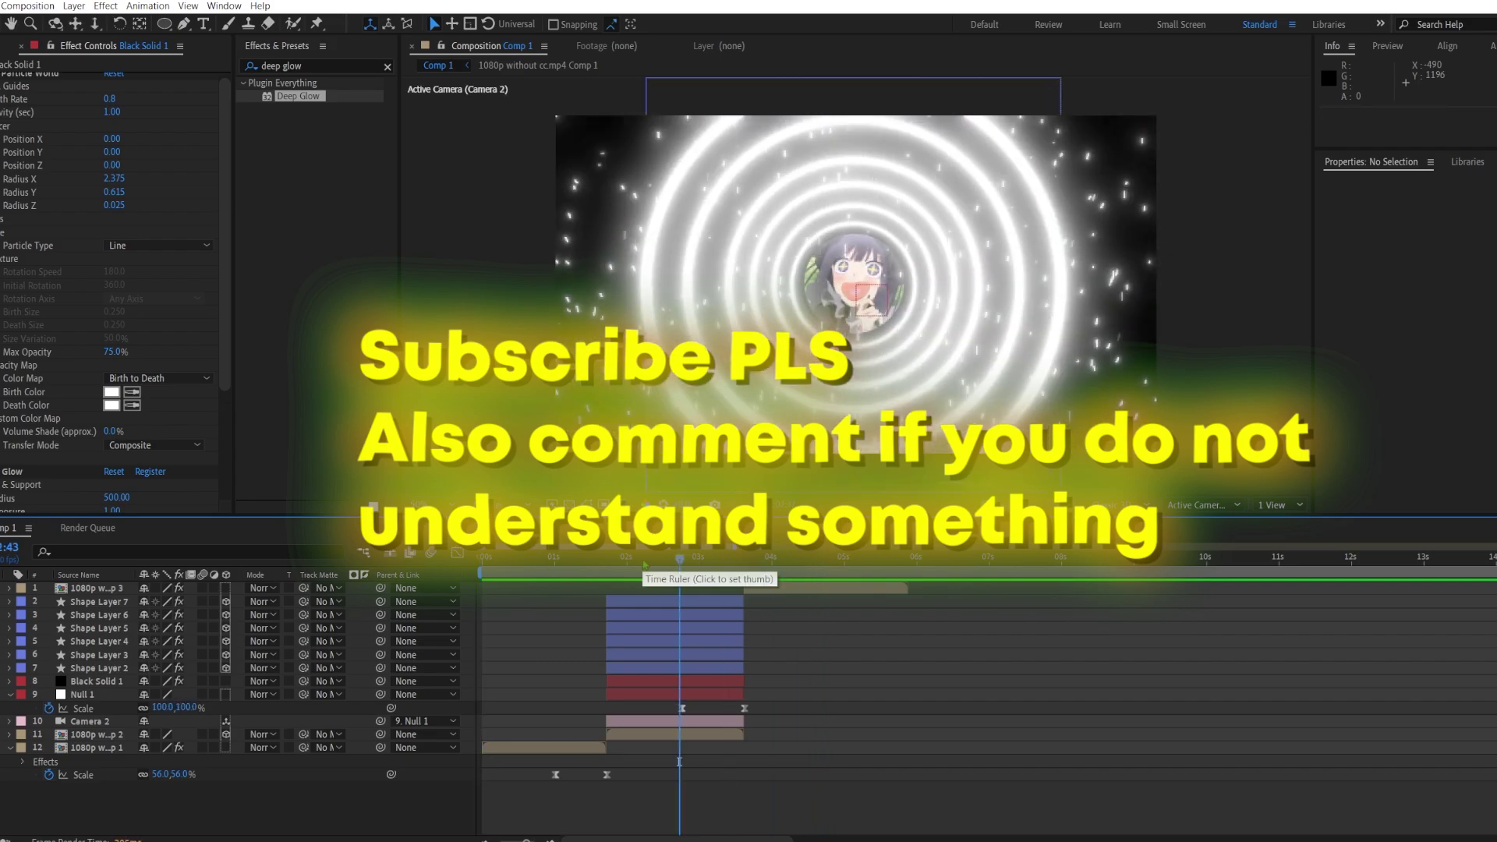